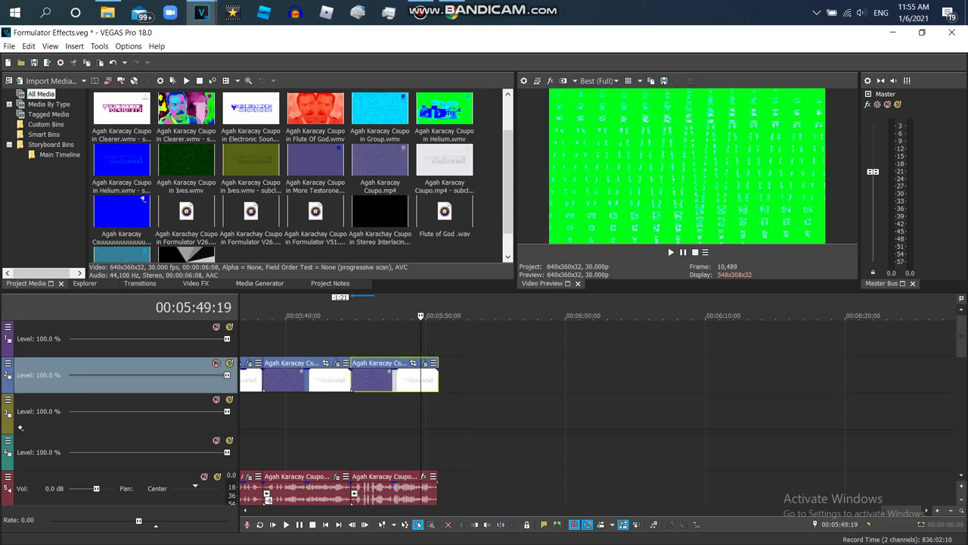
- Copy the last video event with its grouped audio and paste the duplicate directly after it on the timeline
left_click_drag(402, 475, 392, 492)
right_click(392, 492)
left_click(423, 217)
scroll(351, 390, "up", 2)
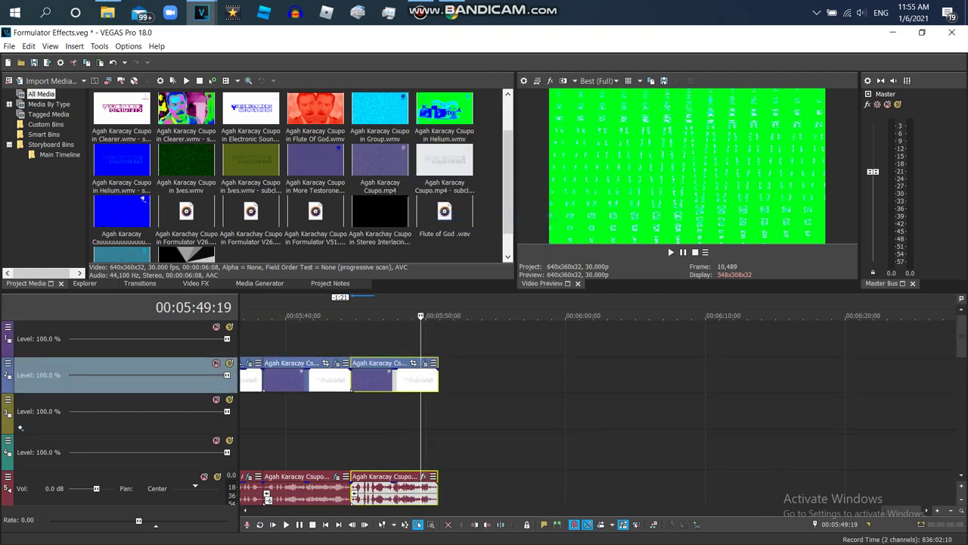
key("ctrl+v")
right_click(477, 380)
left_click(496, 119)
left_click_drag(499, 378, 479, 378)
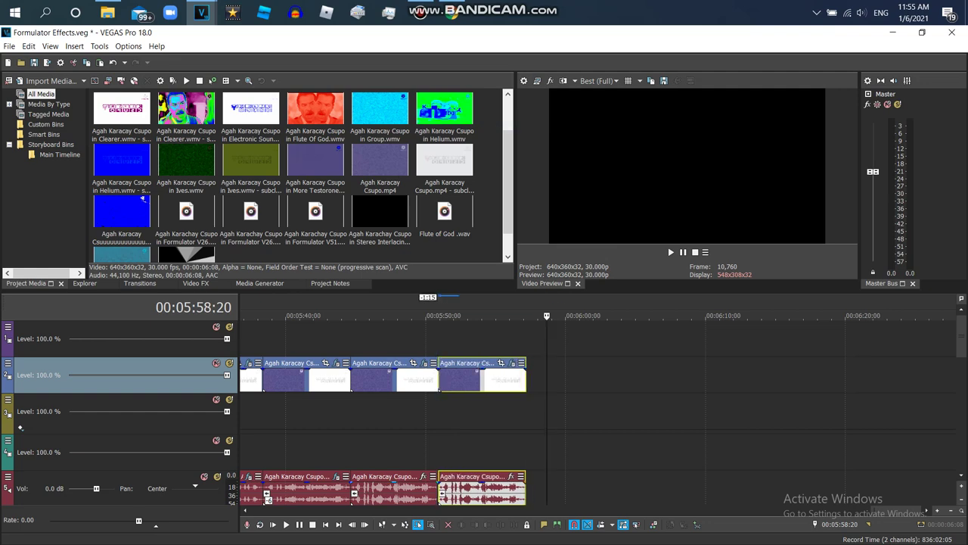
- Remove the Wave and Gradient Map effects from the duplicated video event, leaving only Pan/Crop in its effect chain
left_click(487, 452)
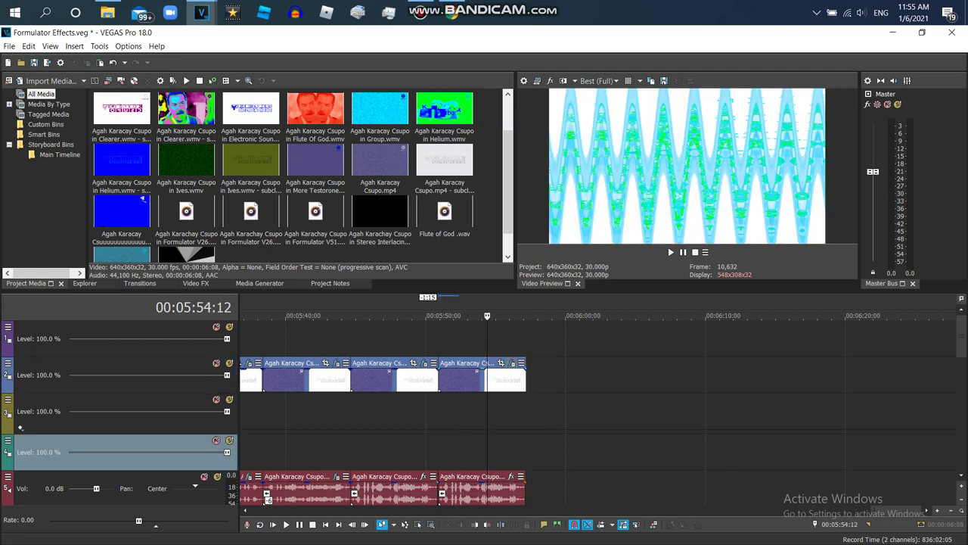
left_click(508, 363)
left_click(900, 384)
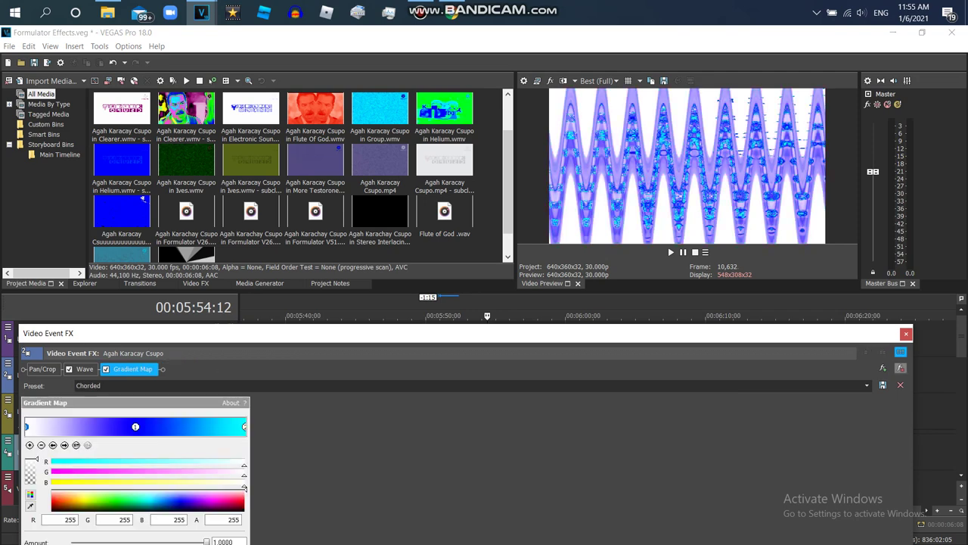
left_click(900, 385)
left_click(900, 384)
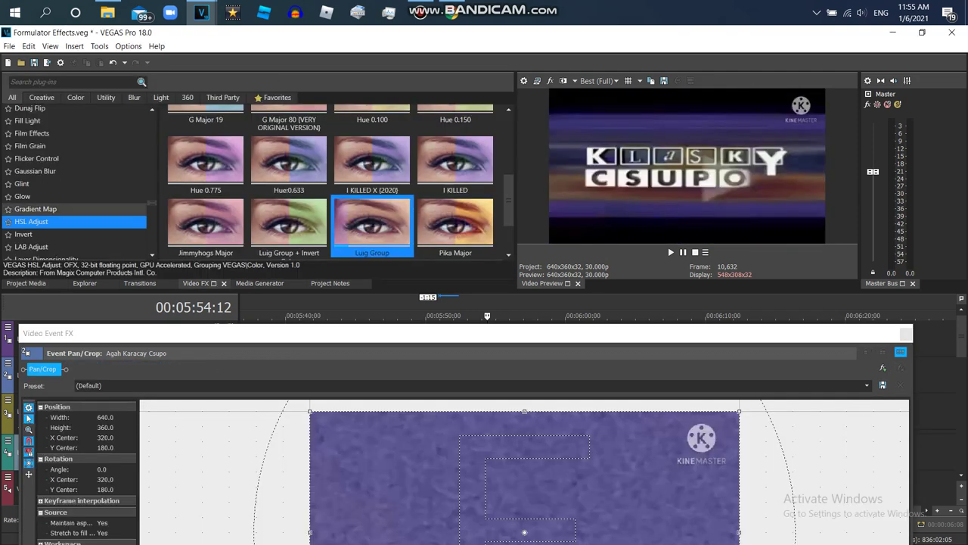
- Add HSL Adjust with the Invert Color preset and hue set to 0.425, plus Channel Blend with the RGBA -> BGRA preset
scroll(338, 182, "up", 5)
left_click(373, 141)
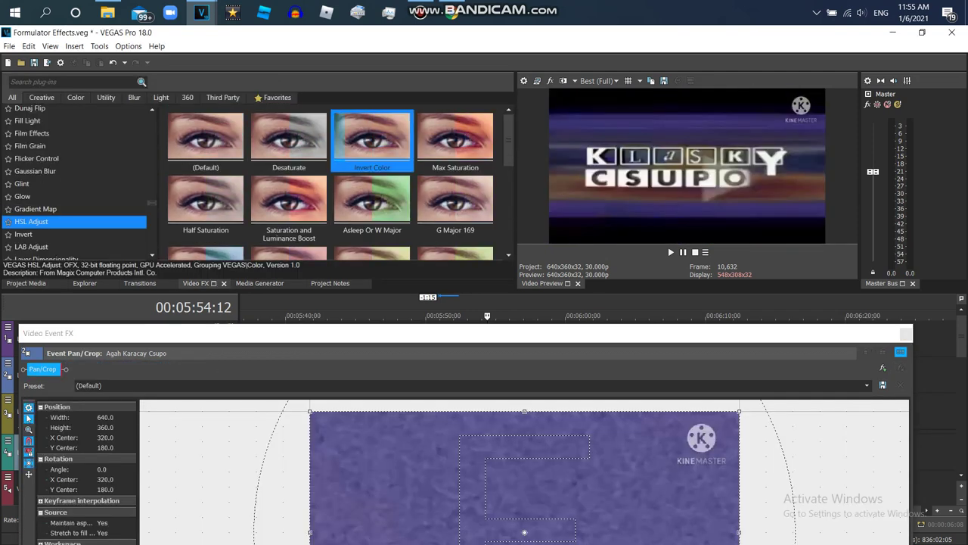
scroll(75, 181, "up", 6)
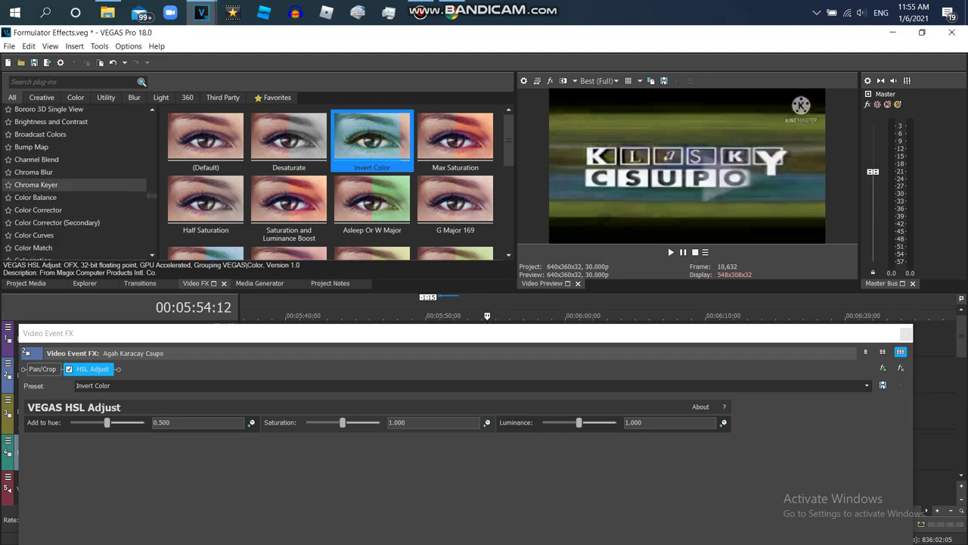
left_click(36, 159)
scroll(212, 202, "down", 1)
double_click(206, 224)
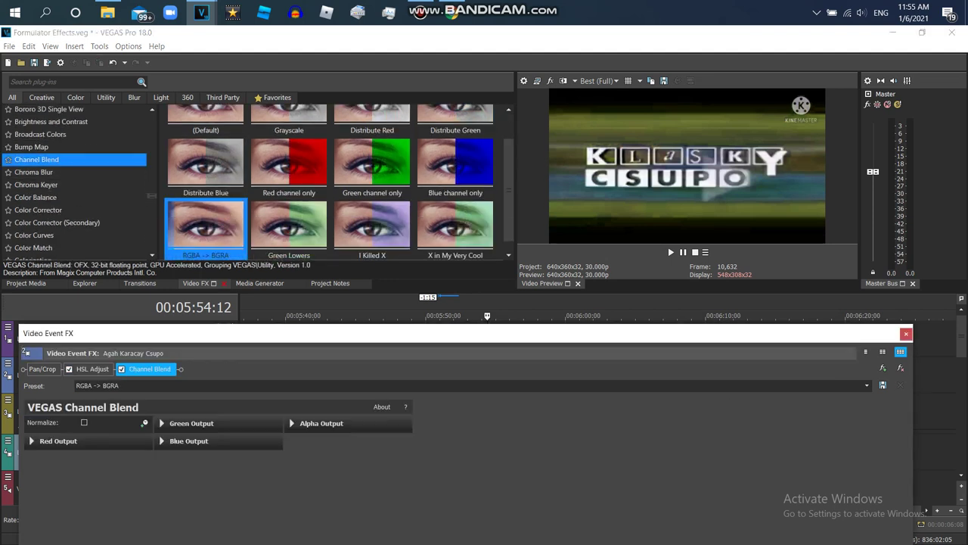
left_click(476, 316)
left_click(92, 368)
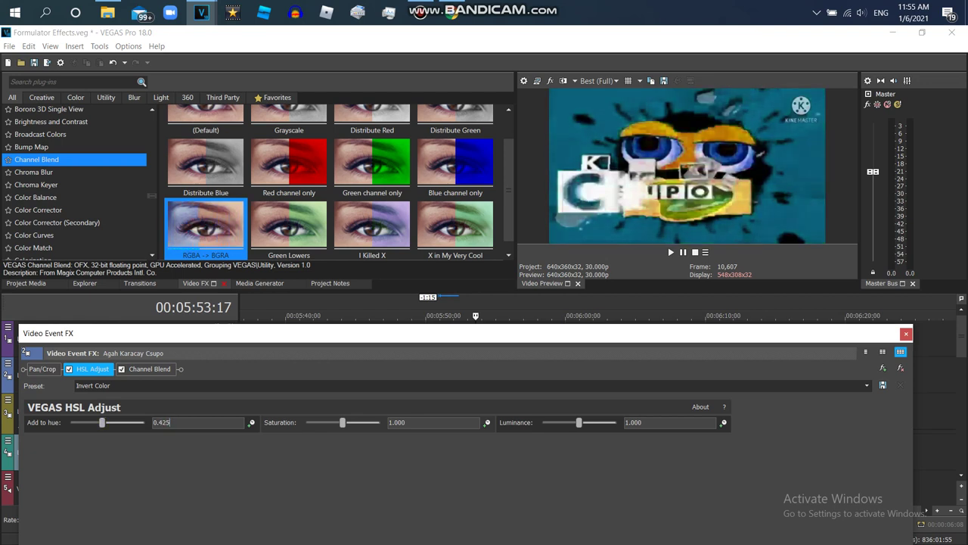
- Add two Pinch/Punch effects to the event, the first with the Blind preset and the second with Maximum Pinch
scroll(76, 181, "down", 2)
scroll(76, 181, "down", 12)
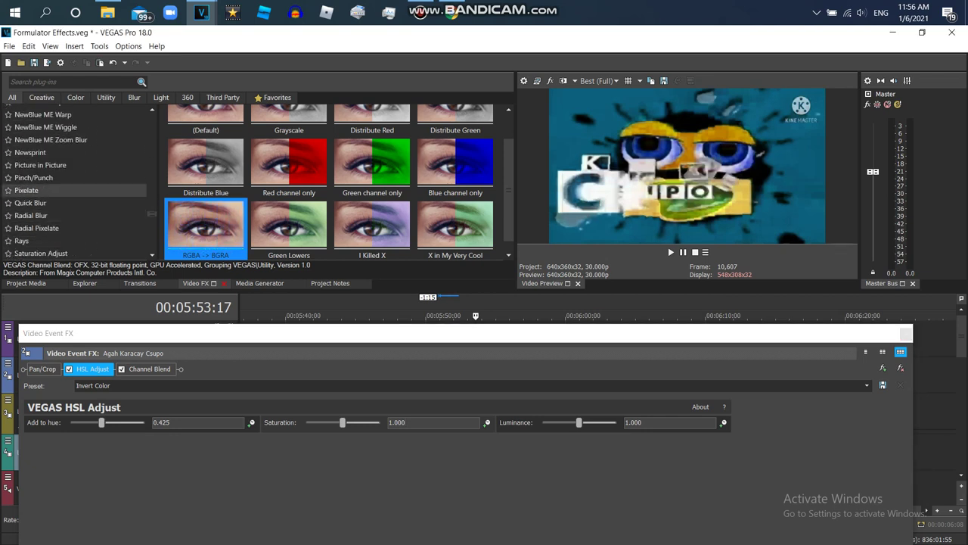
left_click(33, 177)
double_click(454, 162)
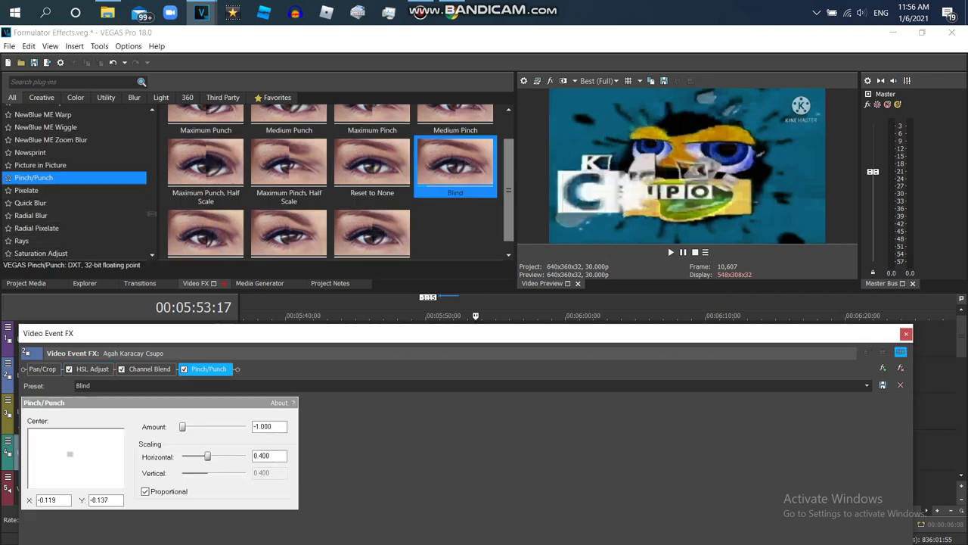
scroll(336, 182, "up", 1)
double_click(372, 136)
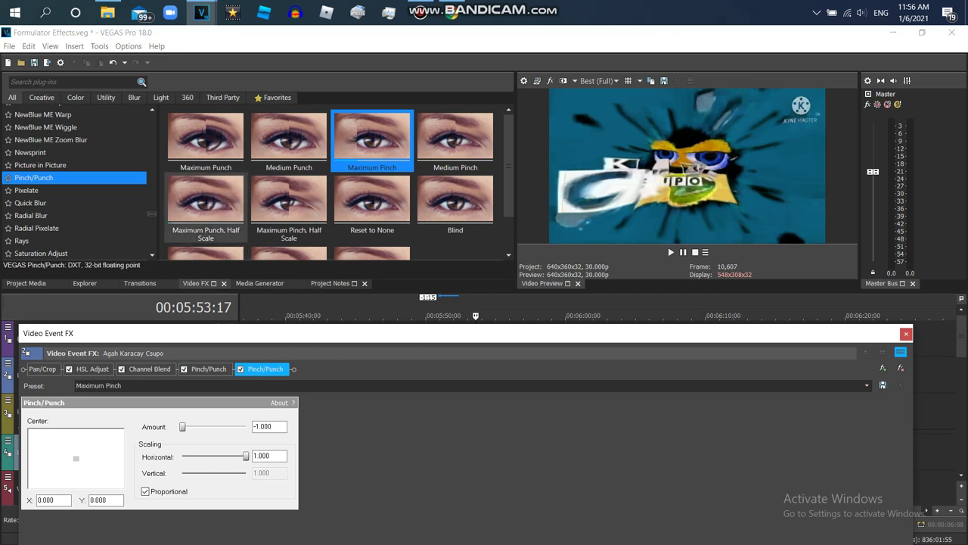
- Add the Mirror effect with the Reflect Left preset to the end of the event's effect chain
scroll(76, 181, "up", 7)
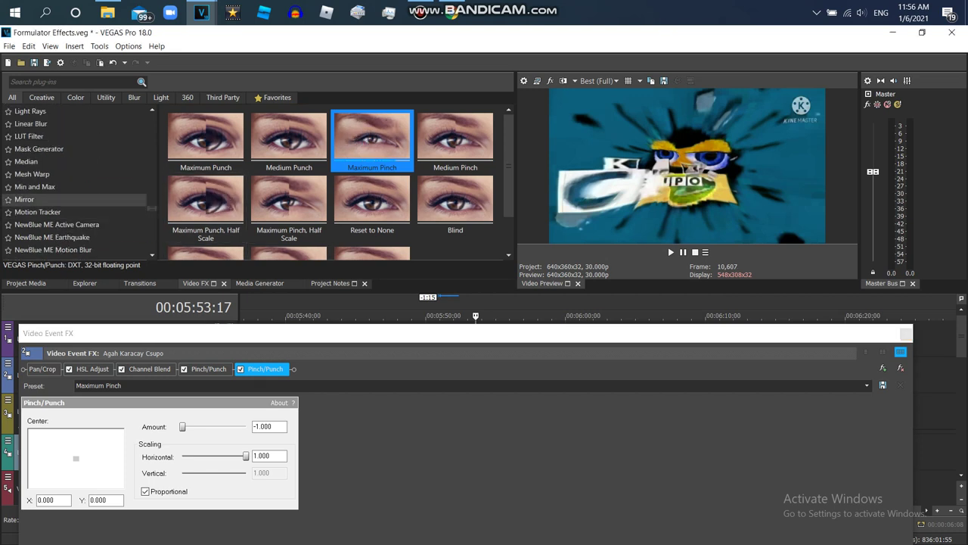
left_click(24, 199)
double_click(454, 136)
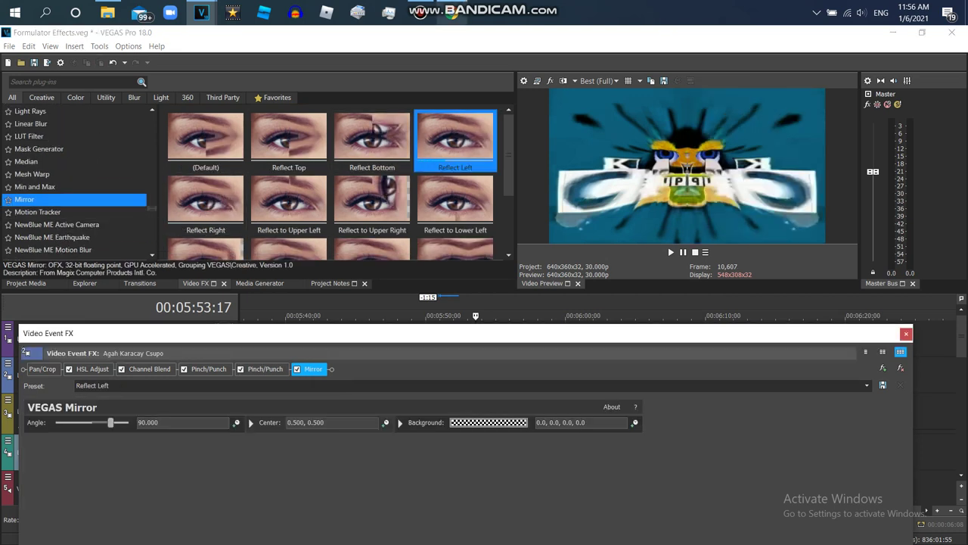
- Switch to the browser, replay the start of the Formulator V57 reference video, and return to the Formulator Effects project in VEGAS Pro
key("alt+Tab")
left_click(11, 448)
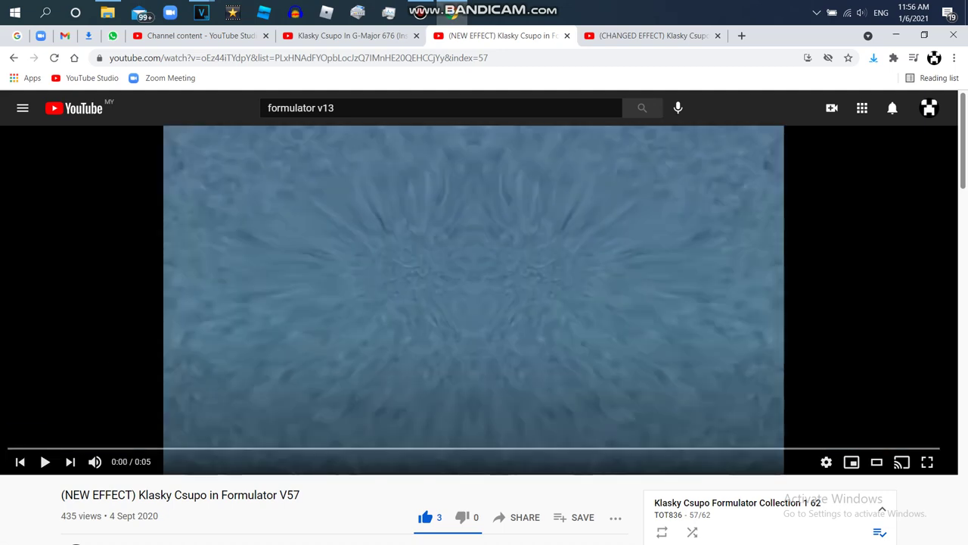
mouse_move(200, 11)
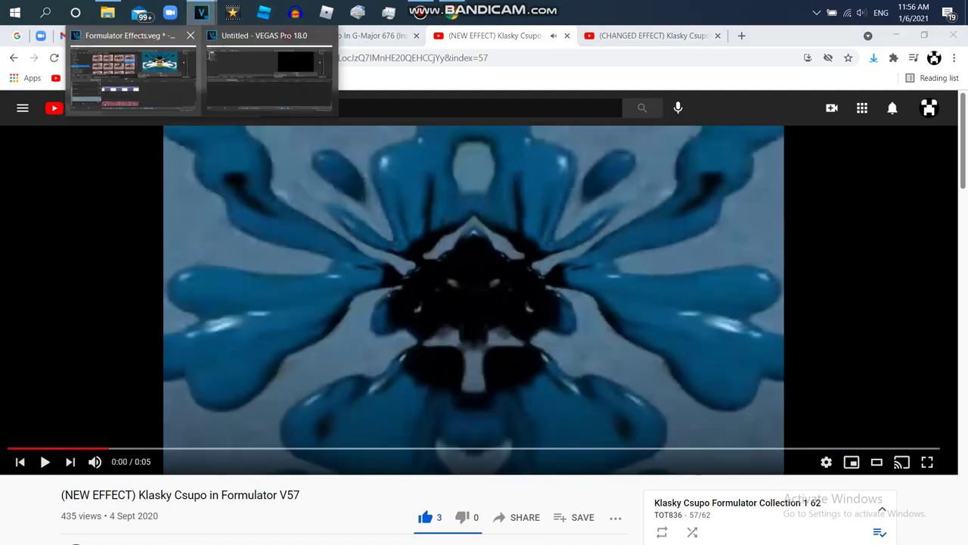
left_click(129, 60)
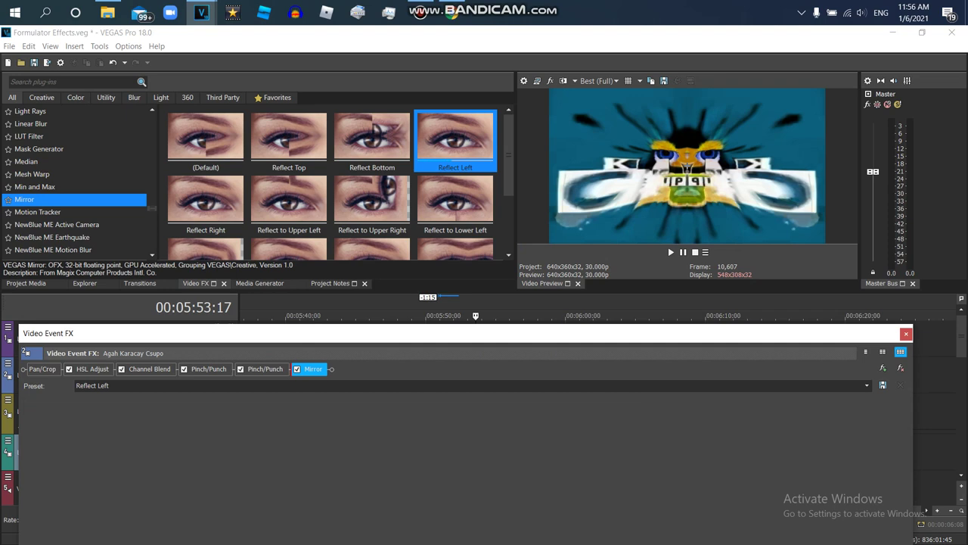
- Adjust the second Pinch/Punch effect and close the event's effects window
left_click(265, 368)
key("Escape")
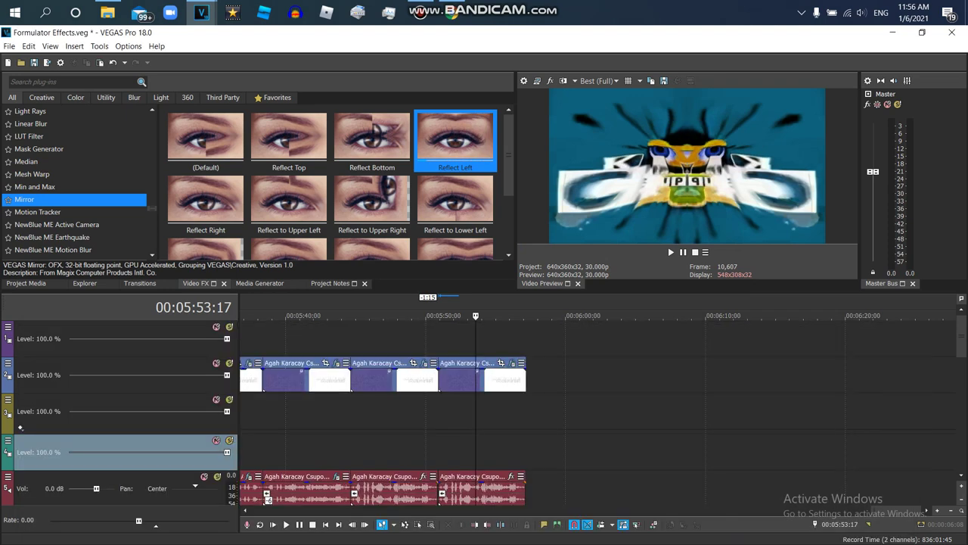
left_click(547, 316)
- Set the pitch change of the last audio event on track 6 to -12
scroll(378, 413, "down", 3)
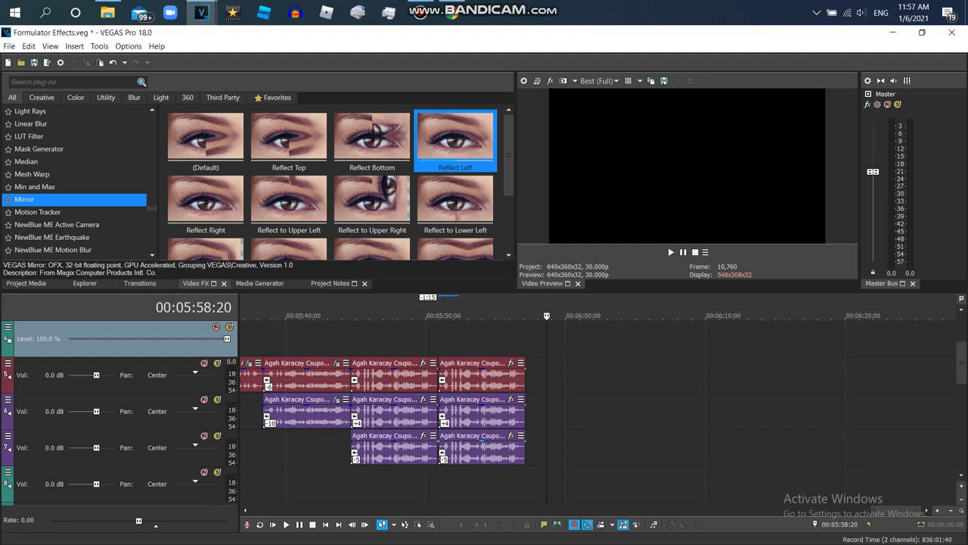
left_click(166, 422)
left_click(464, 412)
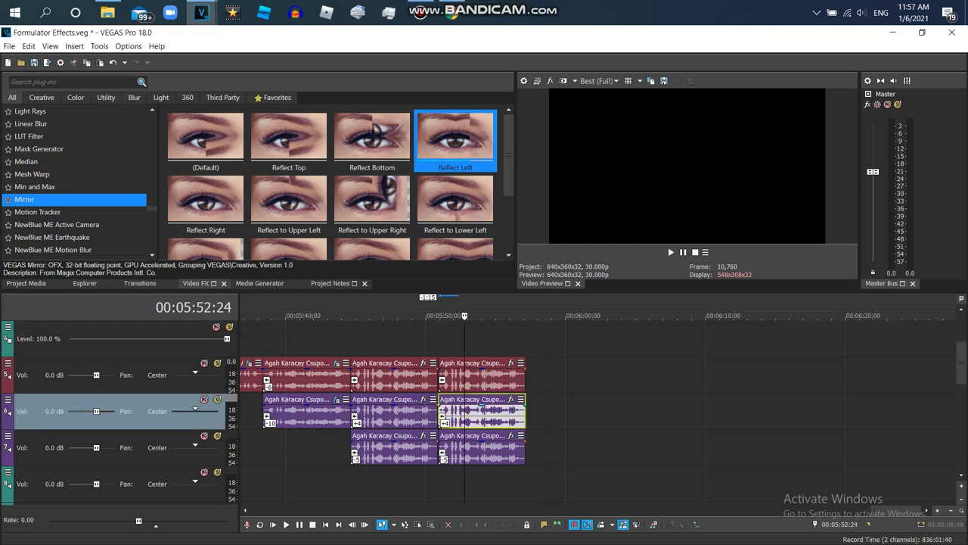
right_click(465, 412)
left_click(541, 534)
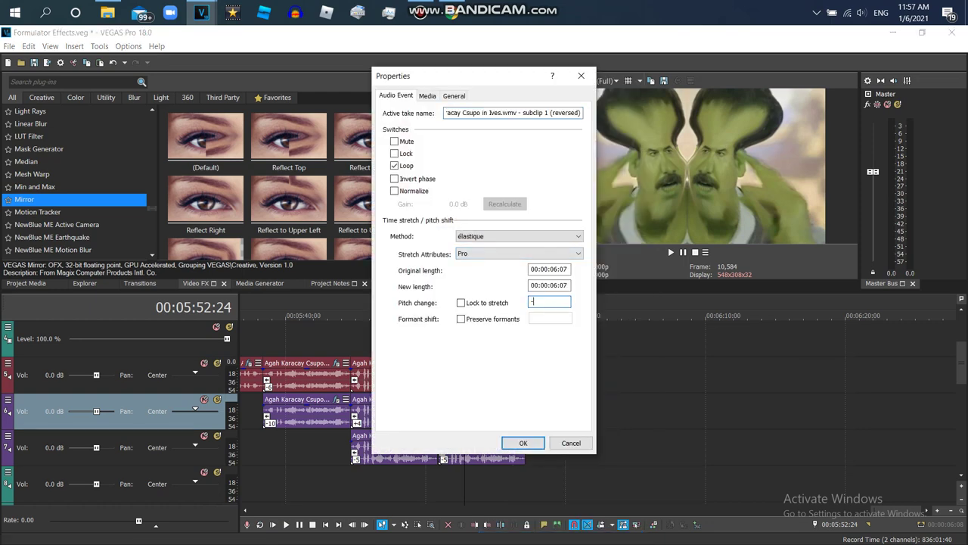
key("Return")
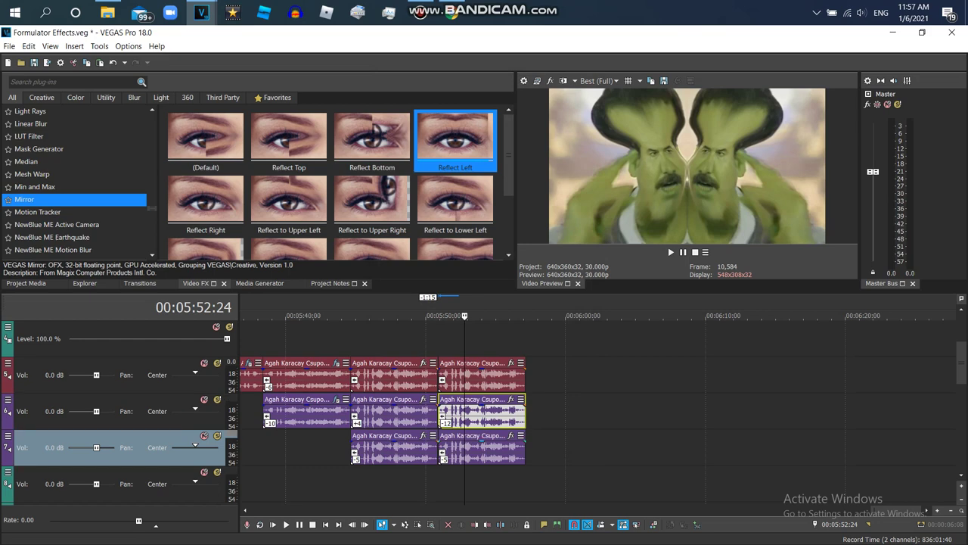
- Set the pitch change of the last audio event on track 7 to -2
right_click(479, 447)
left_click(540, 534)
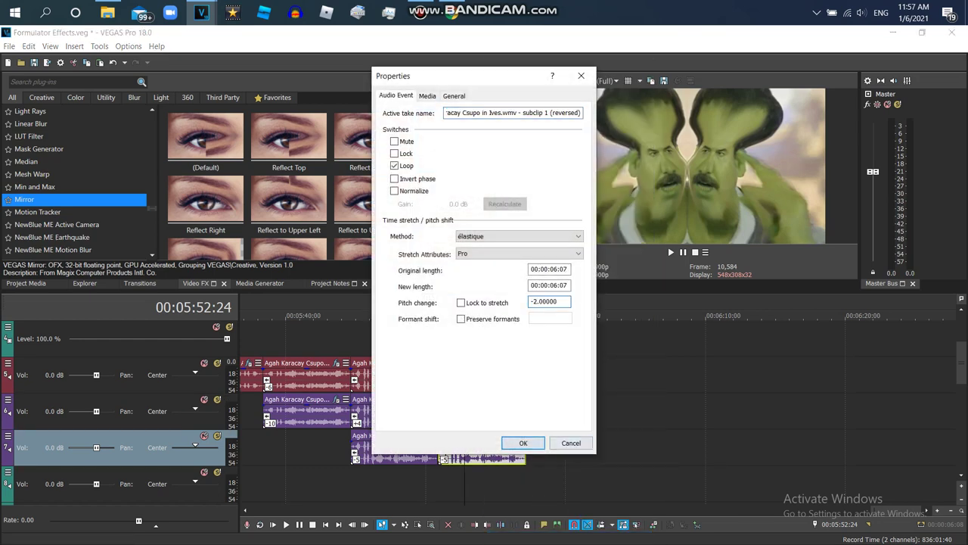
key("Return")
- Copy the last audio event on track 7 and paste it onto the empty audio track 8
right_click(480, 448)
left_click(522, 217)
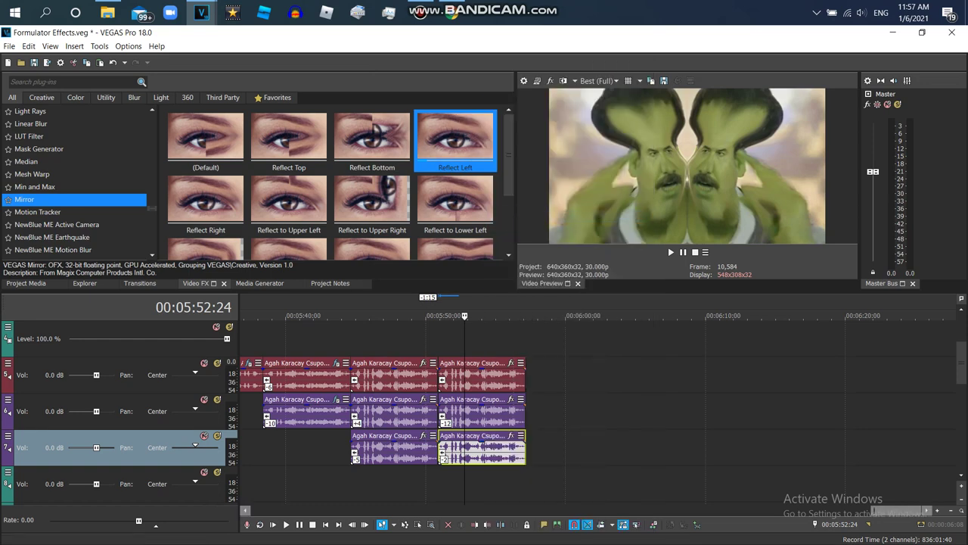
left_click(113, 493)
right_click(590, 484)
left_click(484, 242)
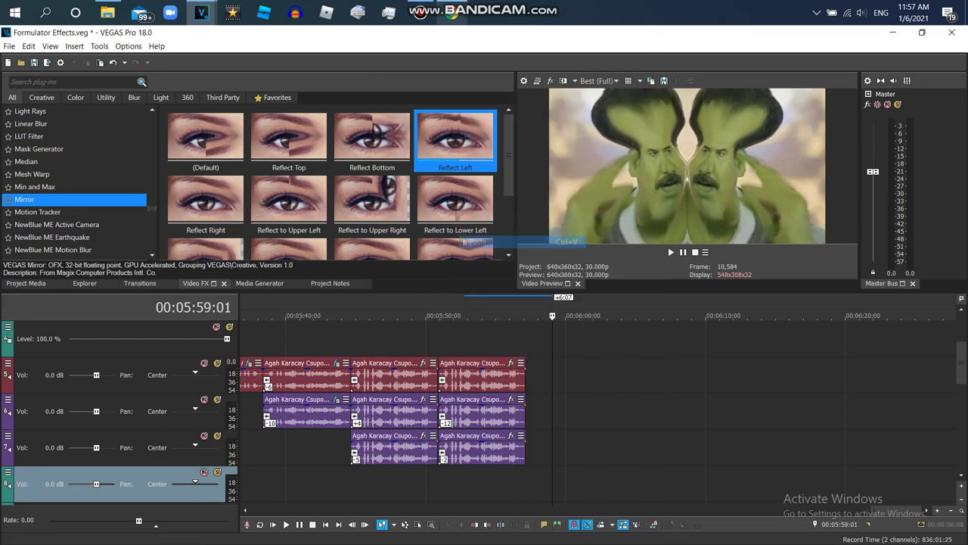
- Switch to the browser, play a bit more of the Formulator V57 reference video, and return to the VEGAS Pro project
key("alt+Tab")
key("space")
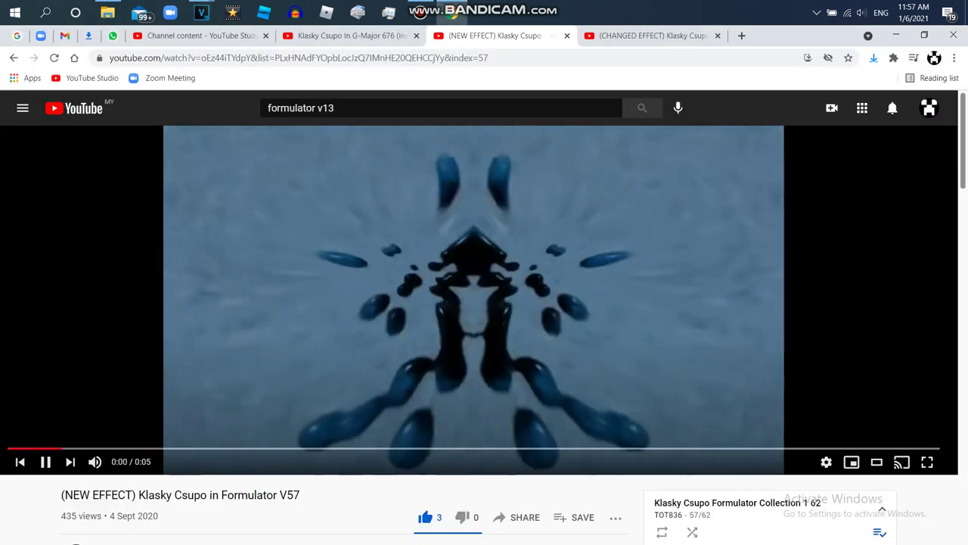
key("space")
mouse_move(200, 13)
left_click(132, 72)
- Align the pasted event on track 8 with the audio events above it and set its pitch change to -10
left_click_drag(507, 484, 479, 484)
right_click(481, 484)
left_click(544, 534)
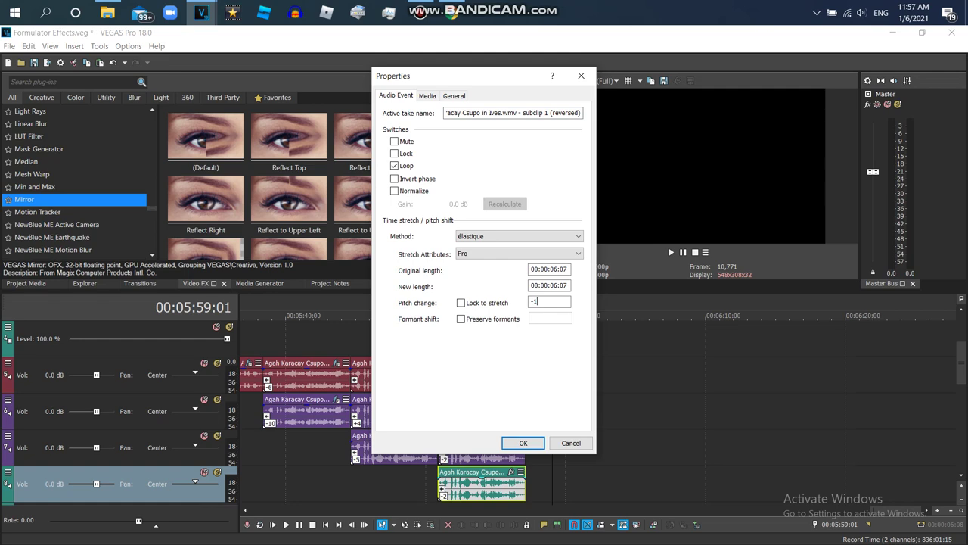
key("Return")
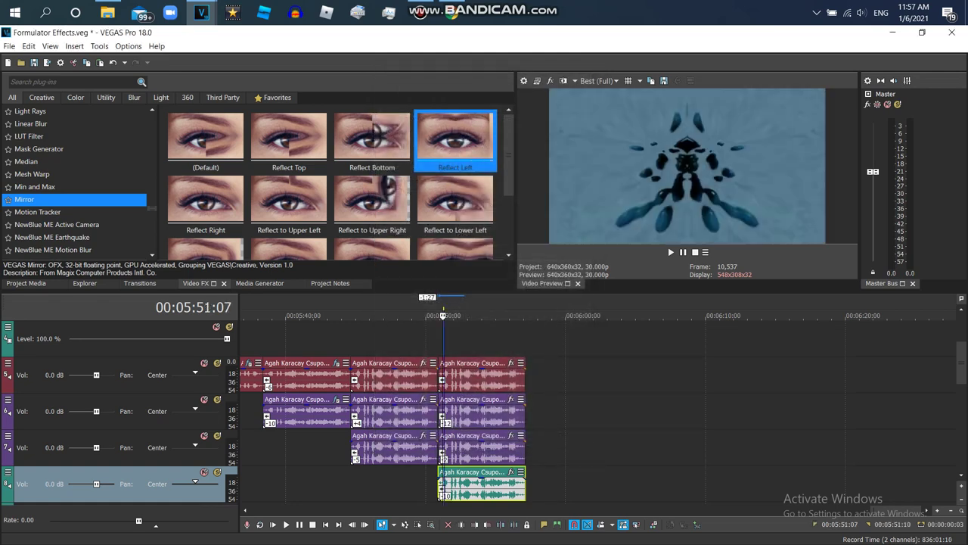
- Play back the new section from its start with the whole project as the time selection, and save the project
key("ctrl+a")
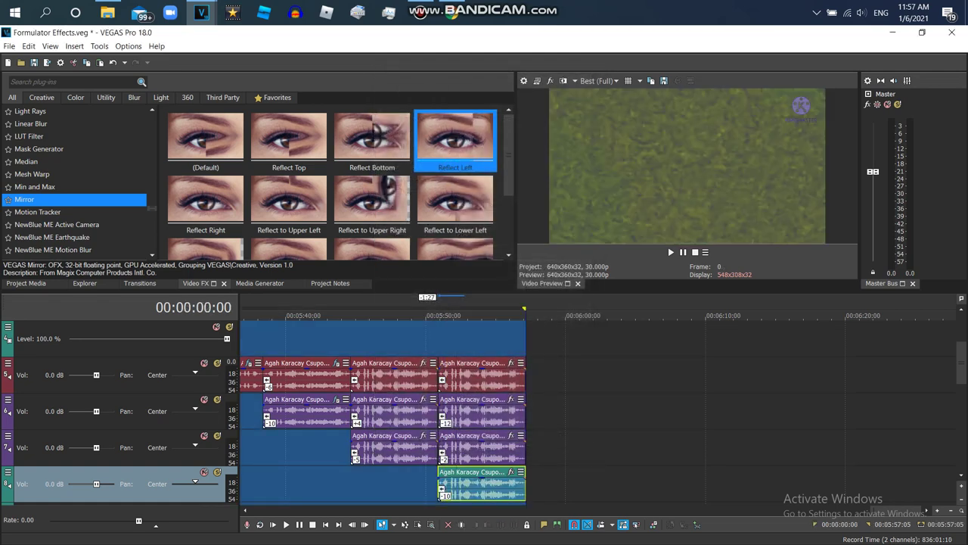
left_click(438, 484)
key("space")
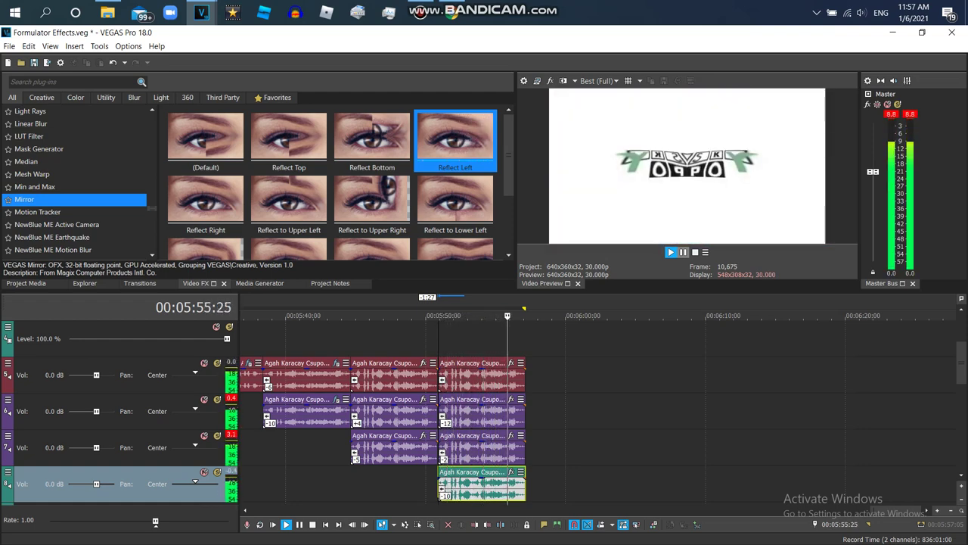
left_click(9, 46)
- Switch to the browser and play the Formulator v58 video from the Klasky Csupo Formulator Collection playlist
left_click(421, 12)
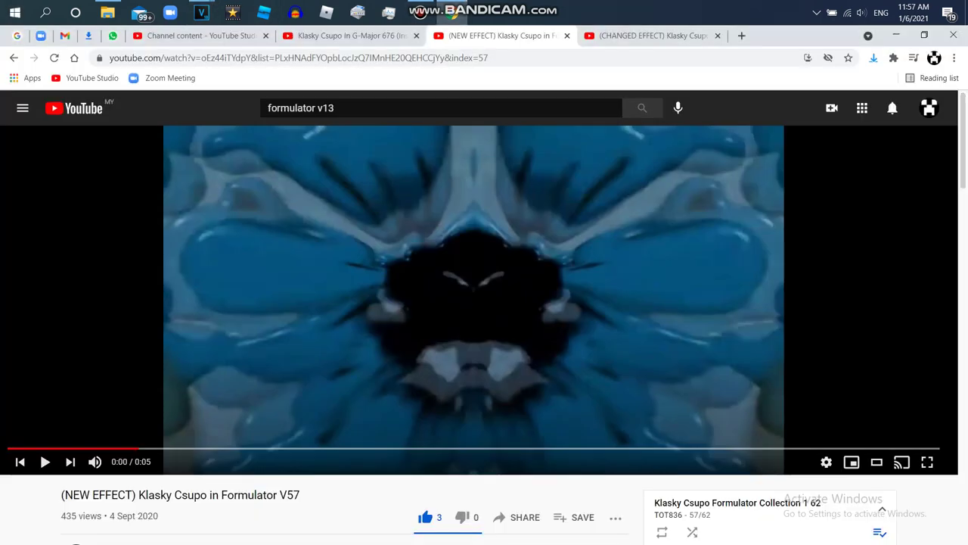
scroll(681, 303, "down", 5)
left_click(726, 309)
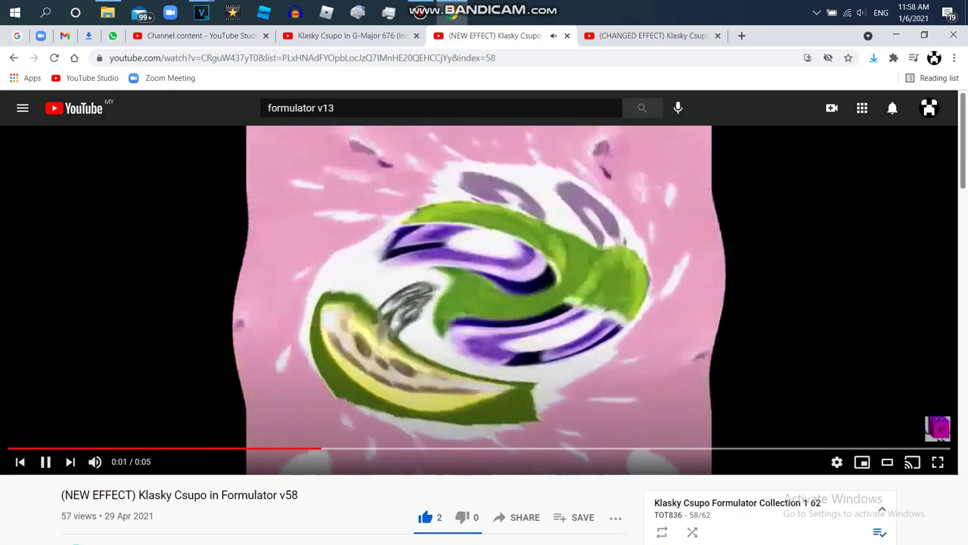
- Expand the Formulator v58 video's description to read its effect recipe, and return to the video tracks of the VEGAS Pro project
scroll(484, 341, "down", 3)
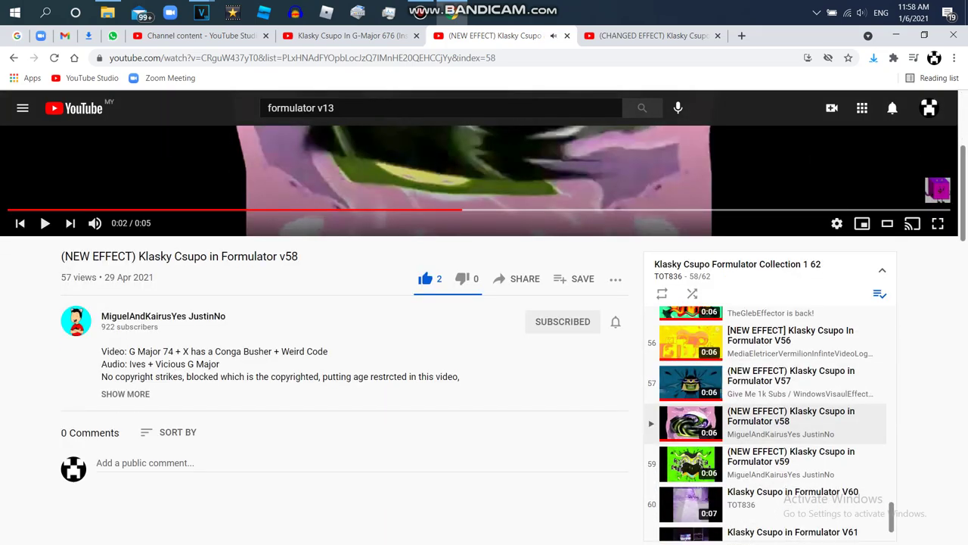
left_click(125, 393)
scroll(484, 302, "up", 3)
mouse_move(200, 13)
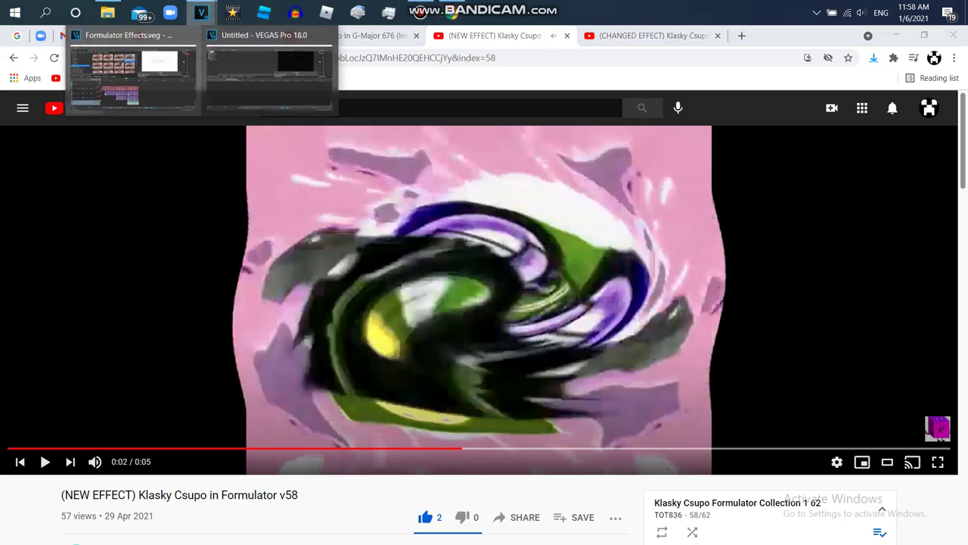
left_click(129, 72)
scroll(20, 391, "up", 3)
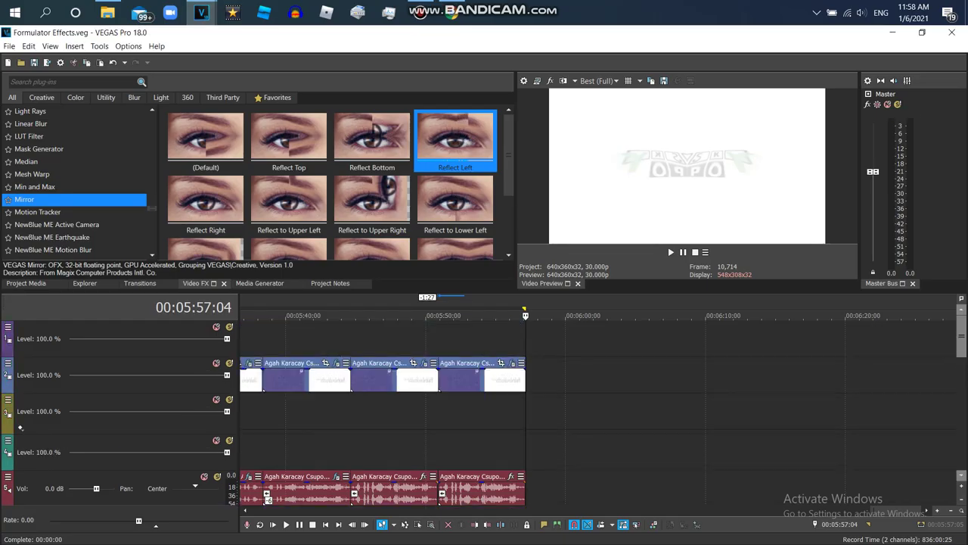
- Copy the last video event on track 2 with its track 5 audio and paste the pair directly after it
right_click(501, 341)
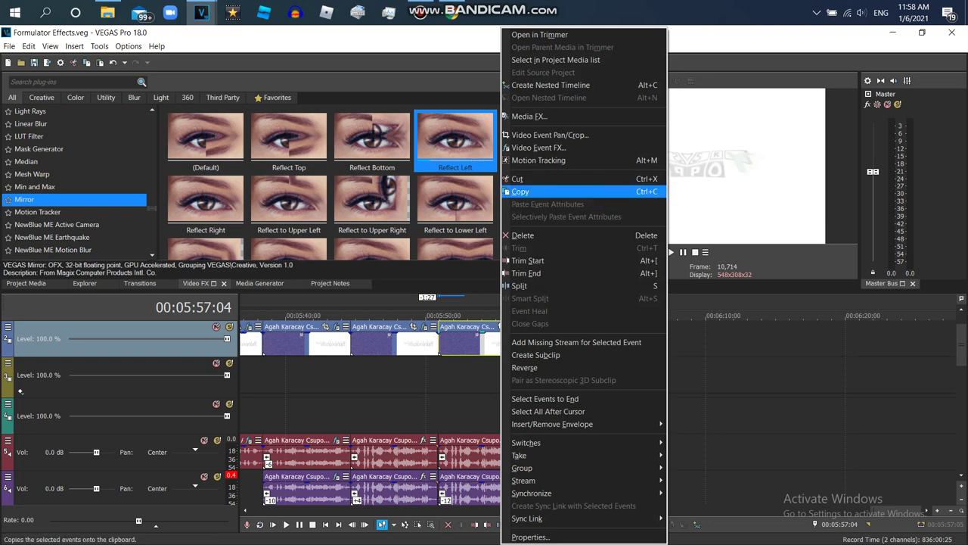
key("Escape")
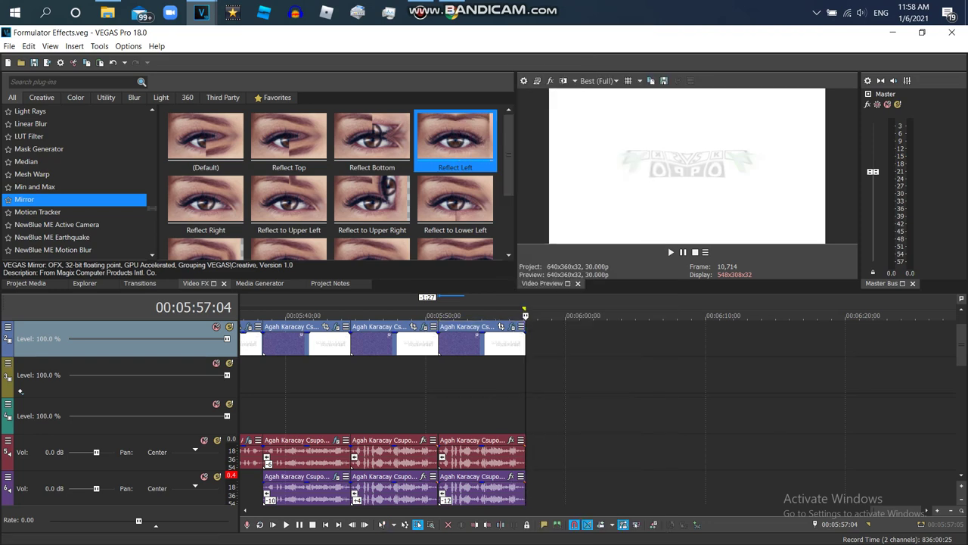
left_click_drag(561, 452, 489, 341)
right_click(489, 342)
left_click(530, 191)
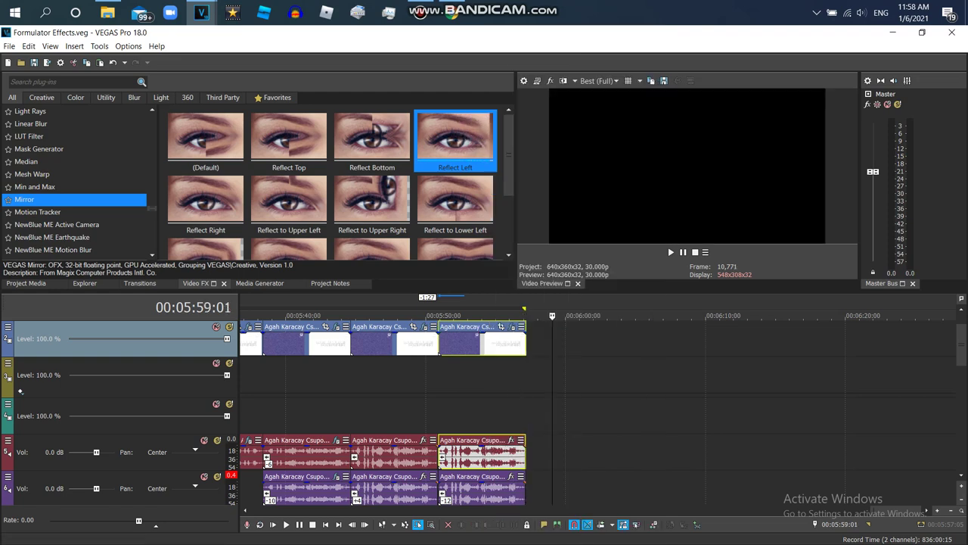
right_click(556, 332)
left_click(575, 66)
left_click_drag(597, 341, 571, 340)
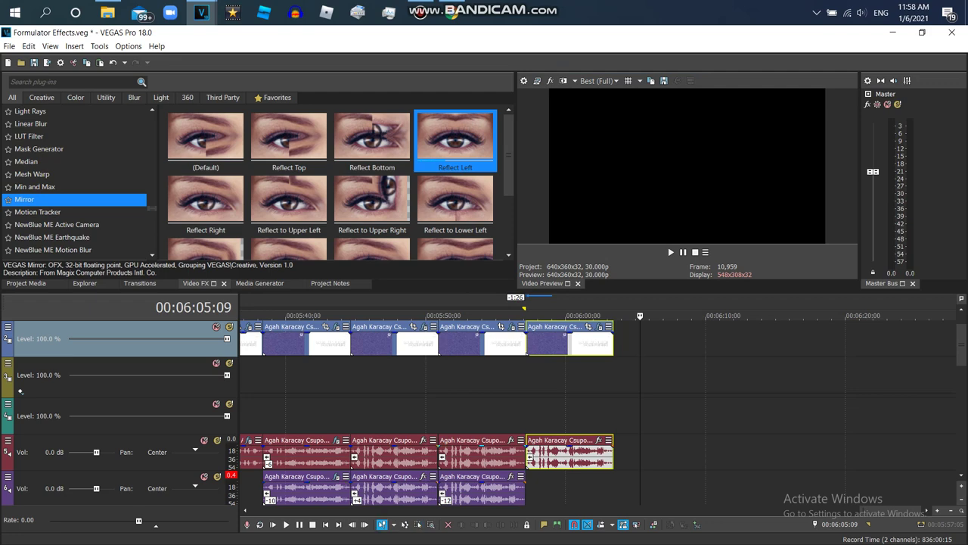
- Turn off Reverse for the newly pasted audio event on track 5
left_click(543, 416)
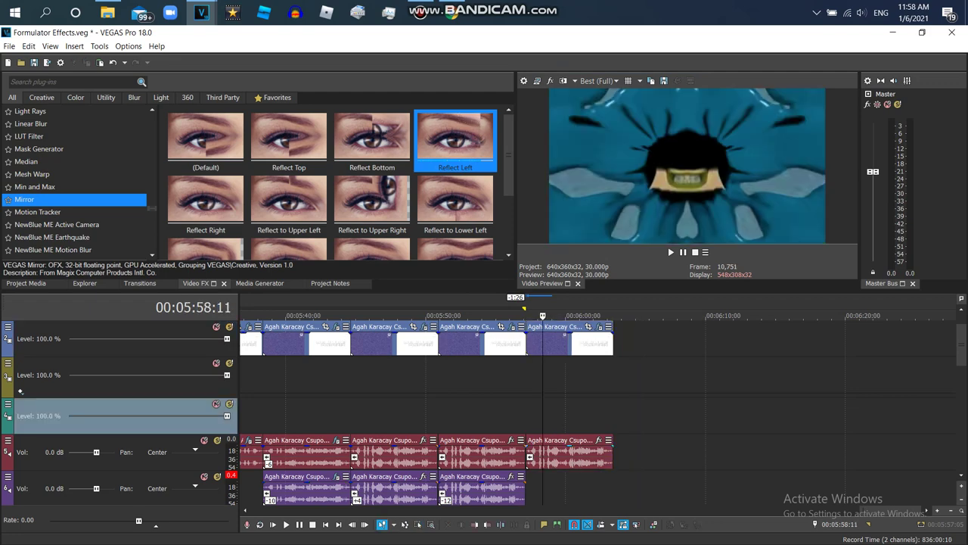
right_click(588, 452)
left_click(643, 380)
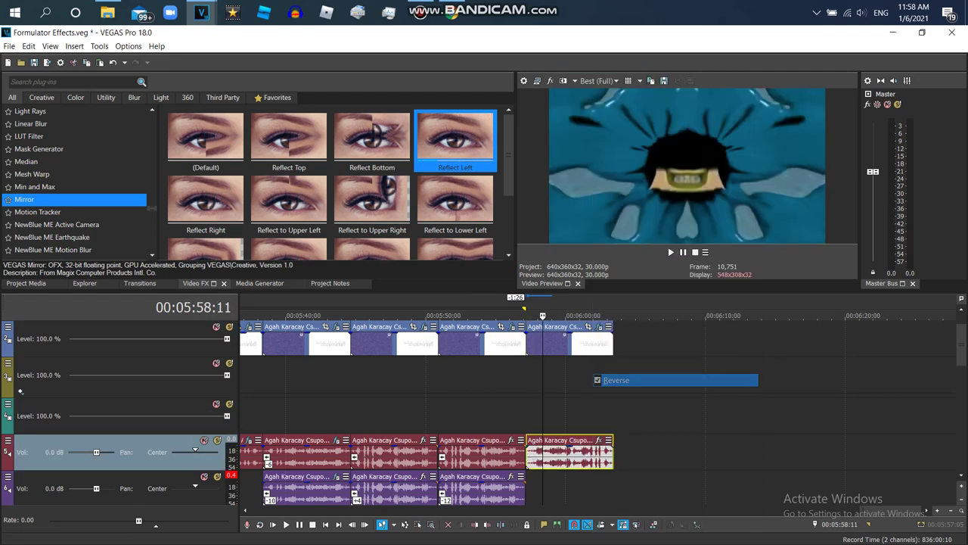
- Set the pasted track 5 audio event to the élastique method with Pro stretch attributes and a pitch change of -4
right_click(590, 452)
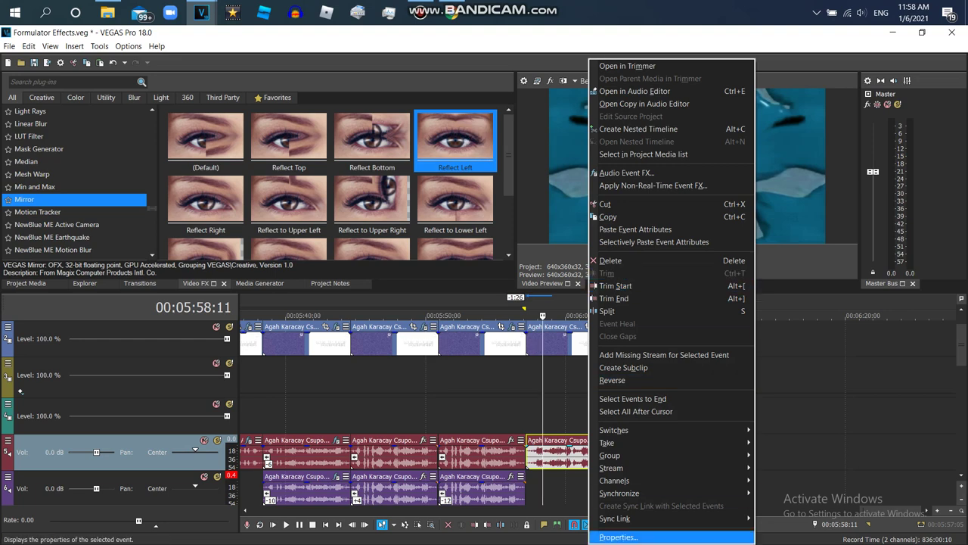
left_click(618, 536)
left_click(519, 236)
left_click(470, 255)
left_click(519, 253)
left_click(469, 270)
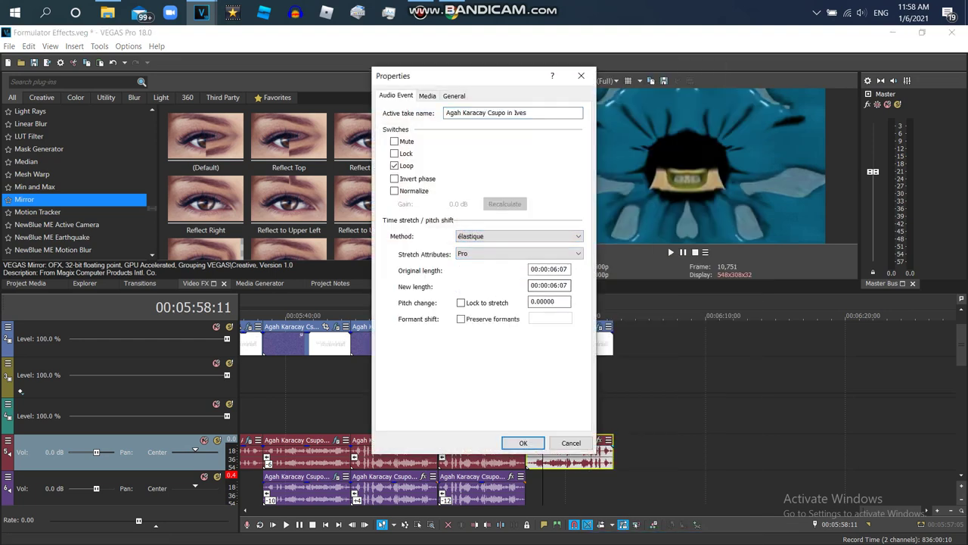
key("Return")
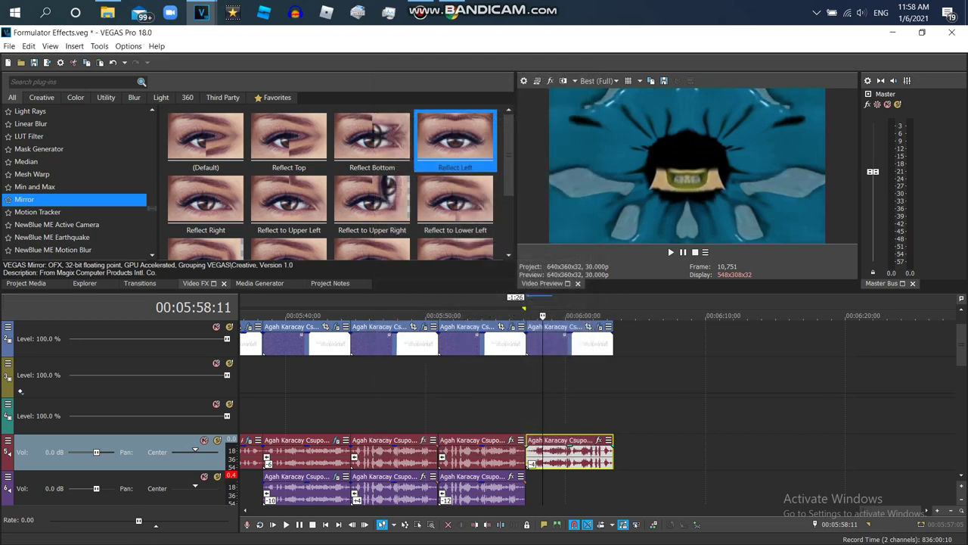
- Copy the pitched audio event from track 5 and paste it directly below on track 6
right_click(566, 454)
left_click(605, 217)
left_click(546, 490)
right_click(547, 490)
key("Escape")
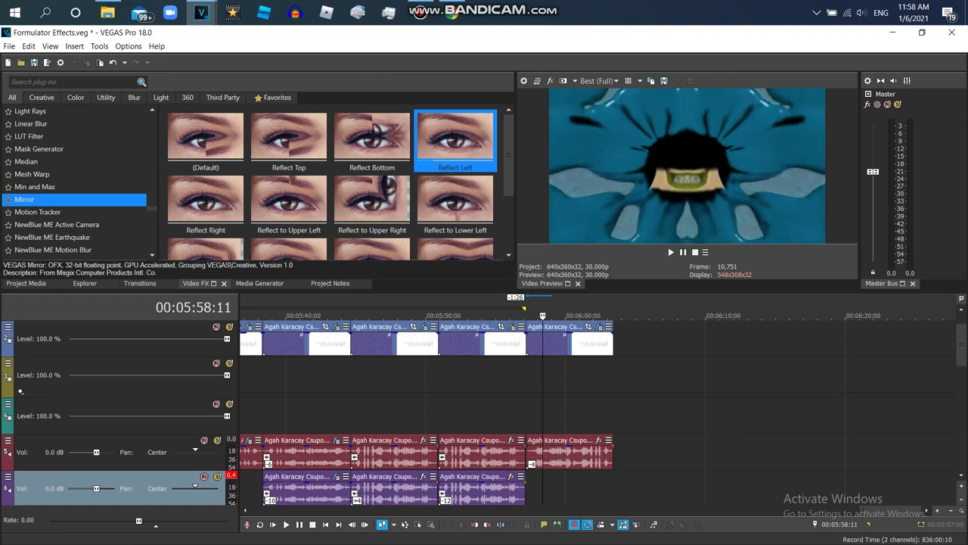
right_click(551, 505)
left_click(630, 316)
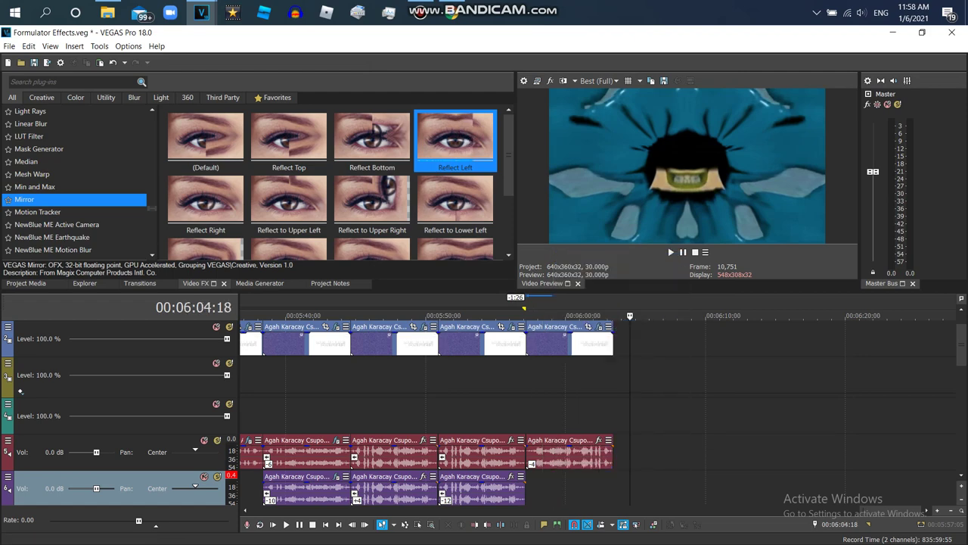
- Set the pitch change of the copied audio event on track 6 to -8
right_click(573, 490)
left_click(605, 537)
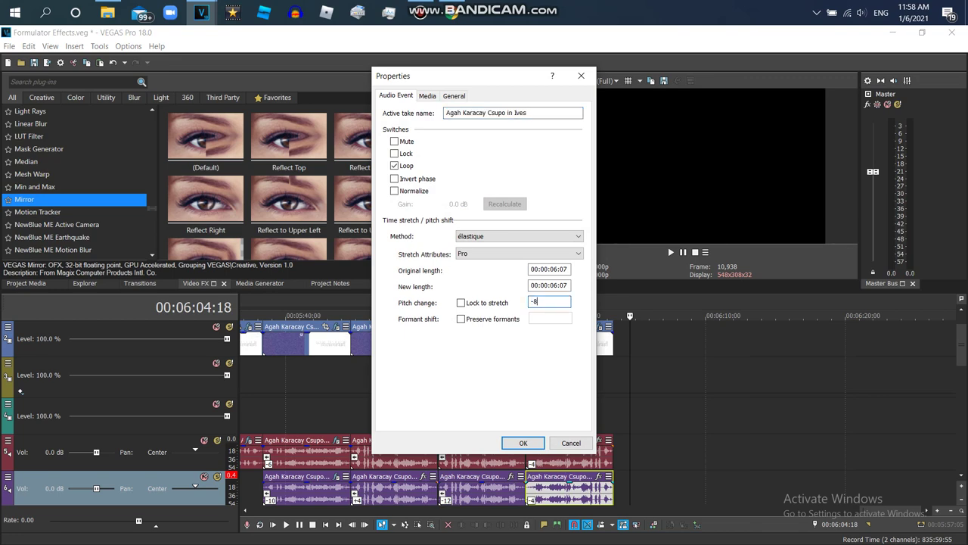
key("Return")
- Remove Mirror, both Pinch/Punch effects and Channel Blend from the new video event, and set its HSL Adjust to the Invert Color preset
double_click(457, 136)
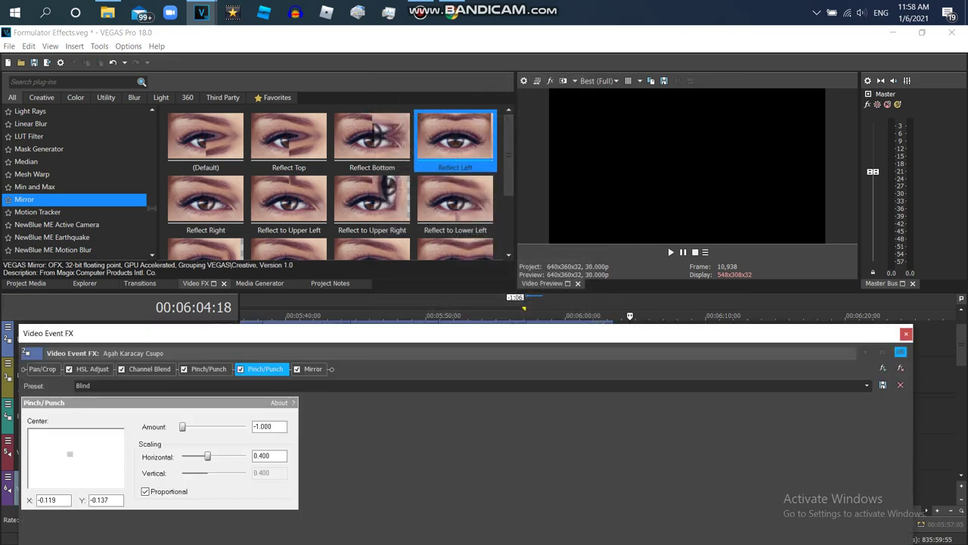
left_click(900, 367)
left_click(900, 368)
left_click(900, 367)
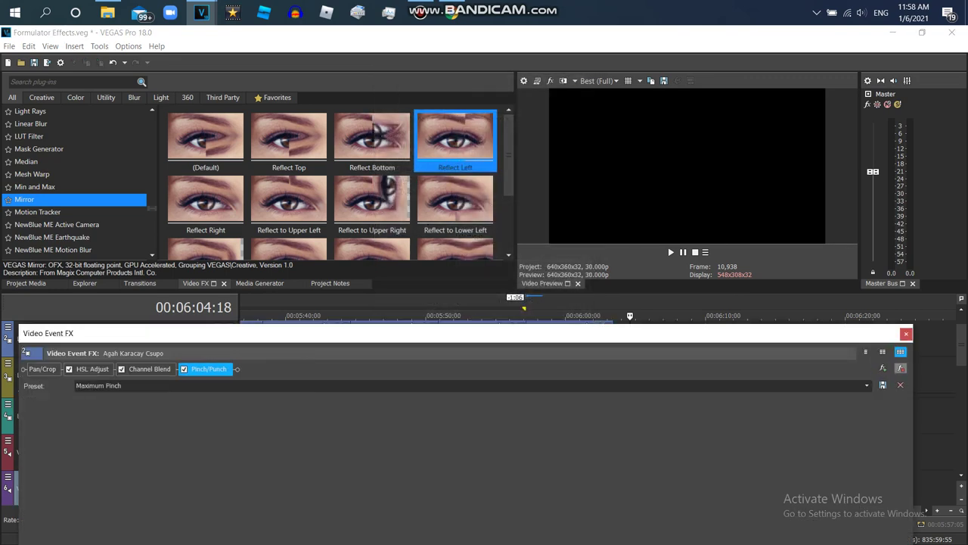
left_click(900, 368)
left_click(866, 385)
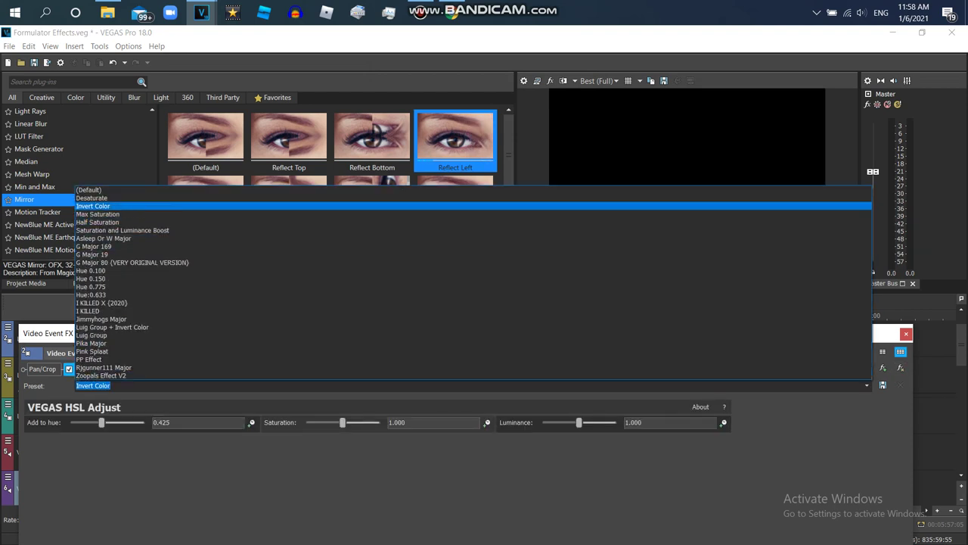
left_click(106, 206)
- Add the Invert and Spherize effects with their default presets to the video event's effect chain
scroll(75, 181, "up", 3)
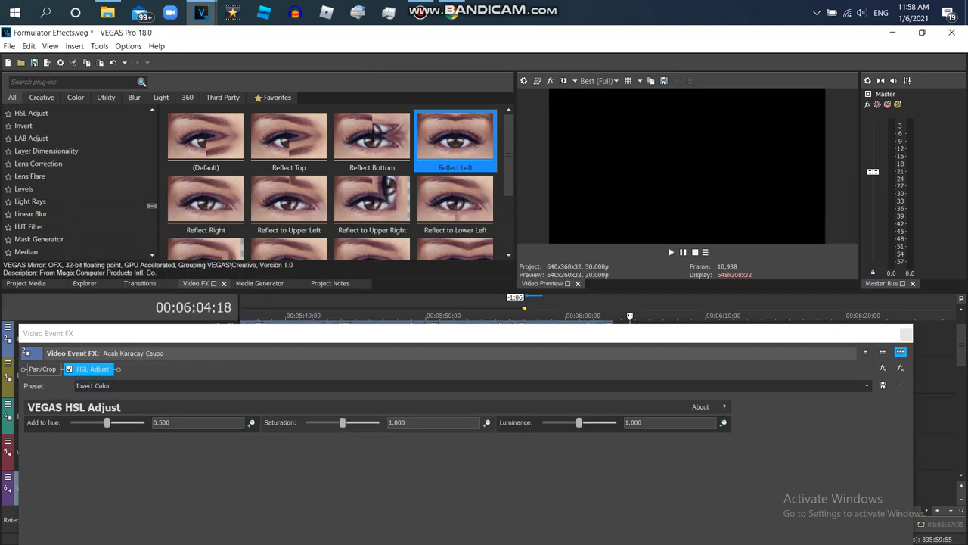
left_click(46, 144)
double_click(205, 140)
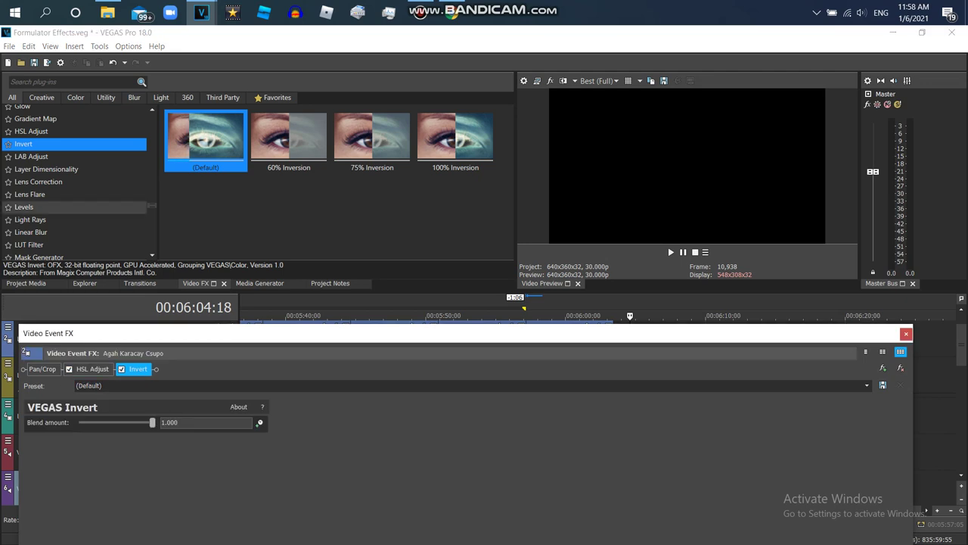
scroll(75, 181, "down", 2)
scroll(79, 182, "down", 10)
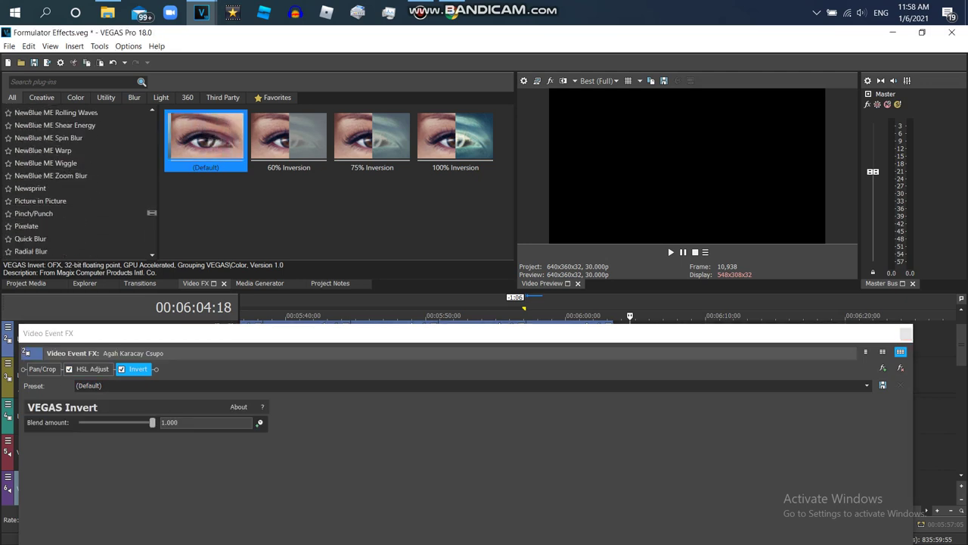
left_click(28, 245)
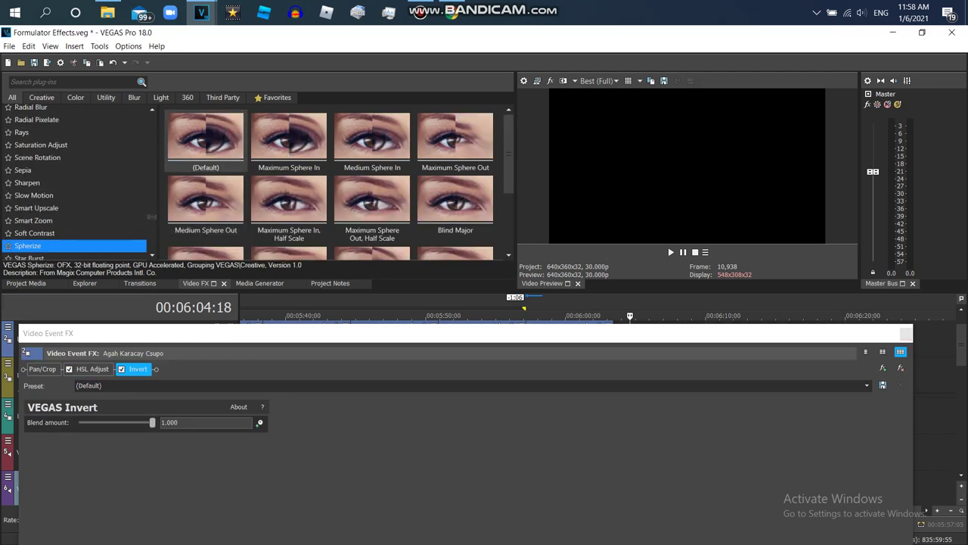
- Switch to the browser to recheck the effect recipe in the Formulator v58 description, and return to the Formulator Effects project in VEGAS Pro
key("alt+Tab")
scroll(484, 302, "down", 2)
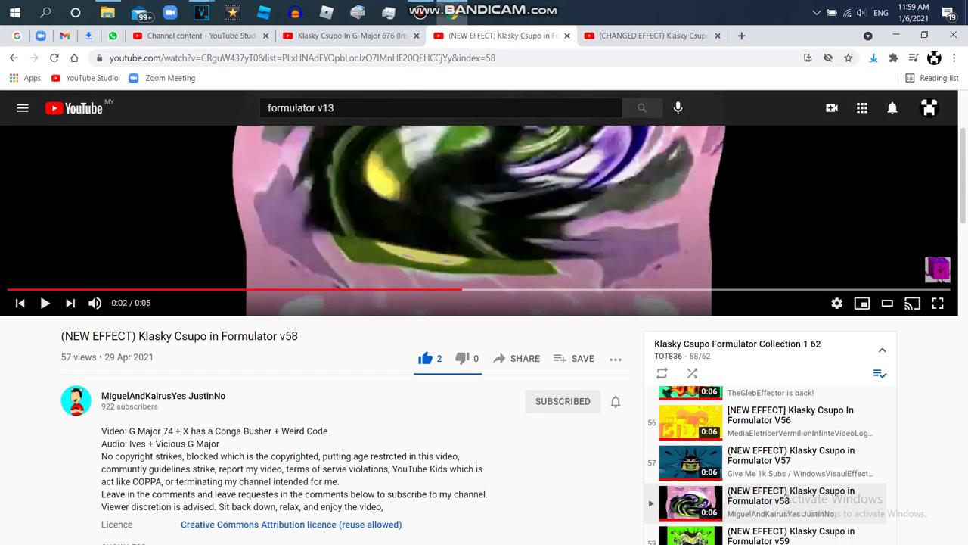
mouse_move(200, 12)
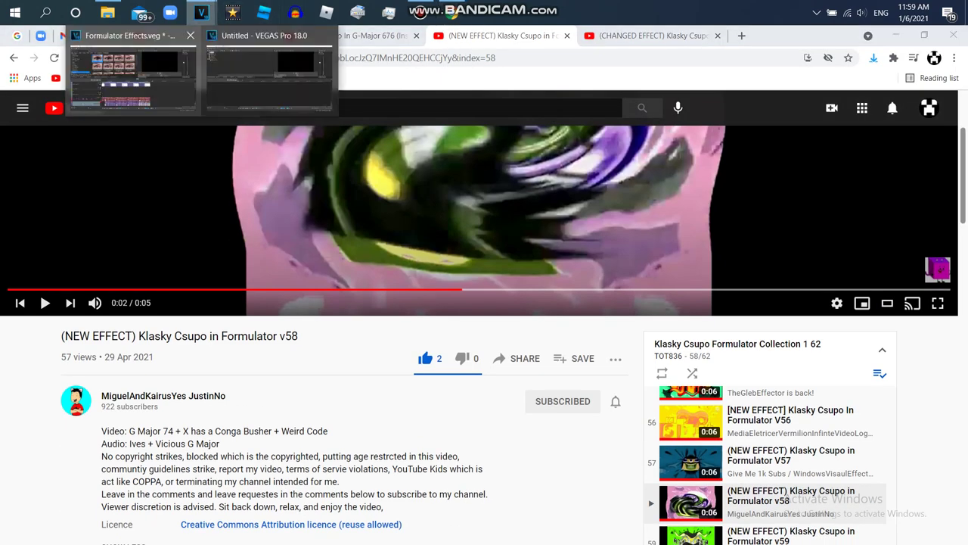
left_click(129, 65)
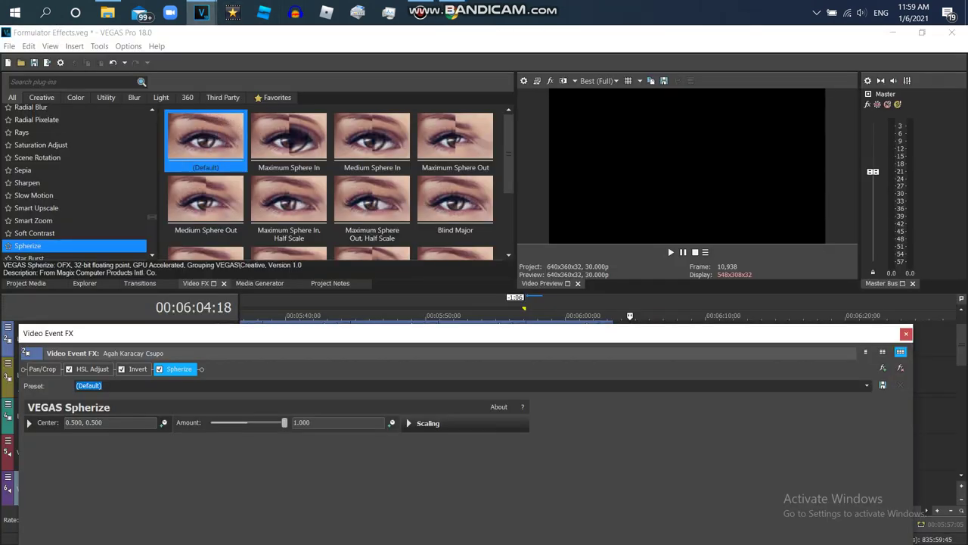
- Add a Mirror effect with the Reflect Right preset after Spherize on the video event
scroll(76, 181, "up", 10)
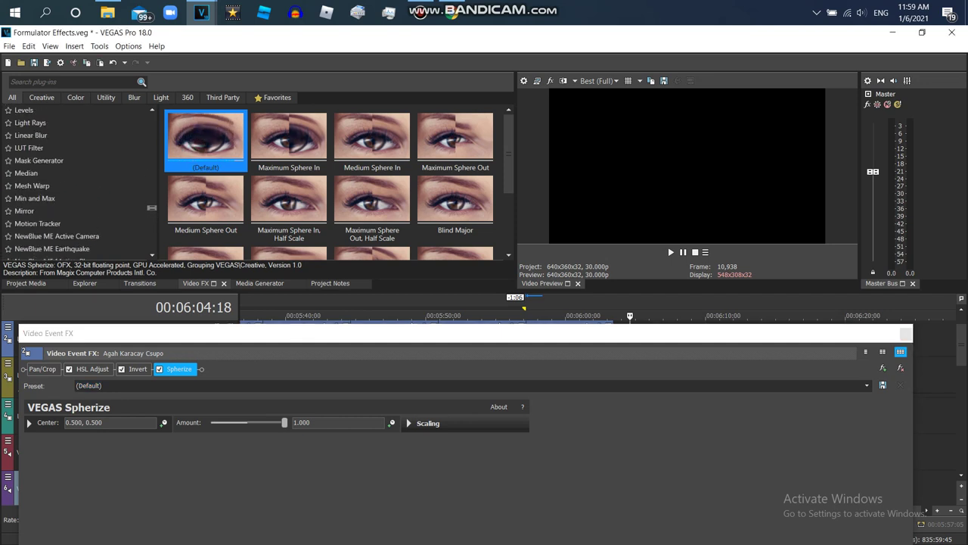
left_click(24, 210)
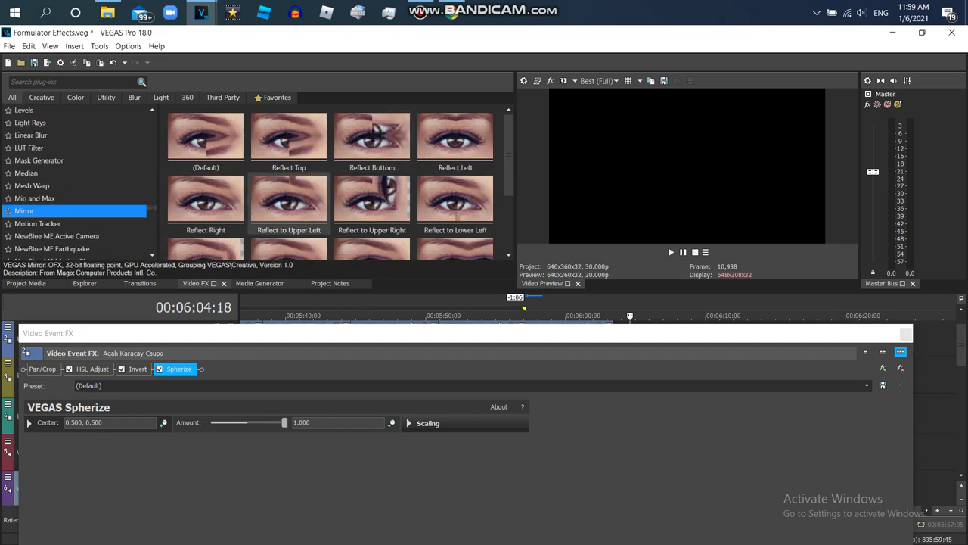
double_click(205, 200)
- Add HSL Adjust with the I KILLED X (2020) preset before Mirror, and another HSL Adjust with Invert Color after it
scroll(76, 182, "up", 4)
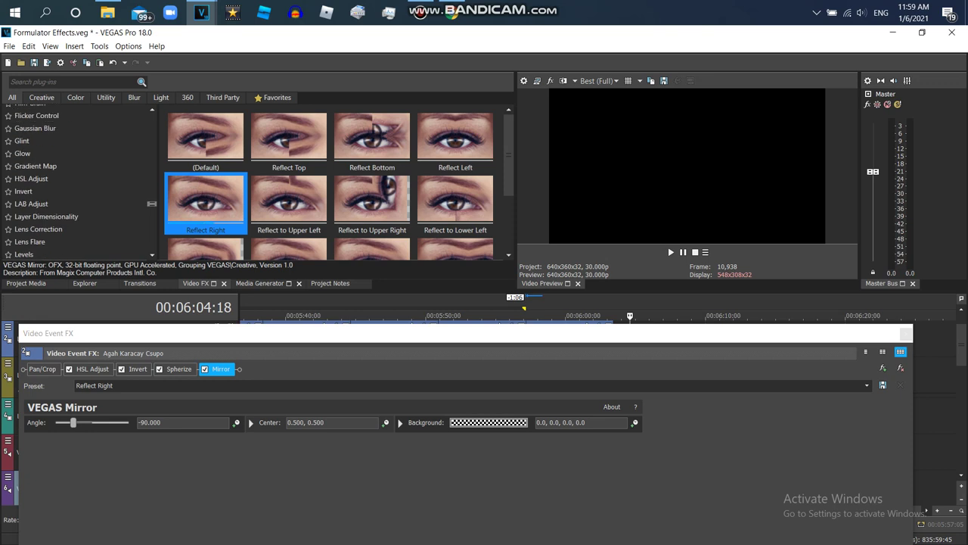
left_click(31, 179)
scroll(370, 223, "down", 3)
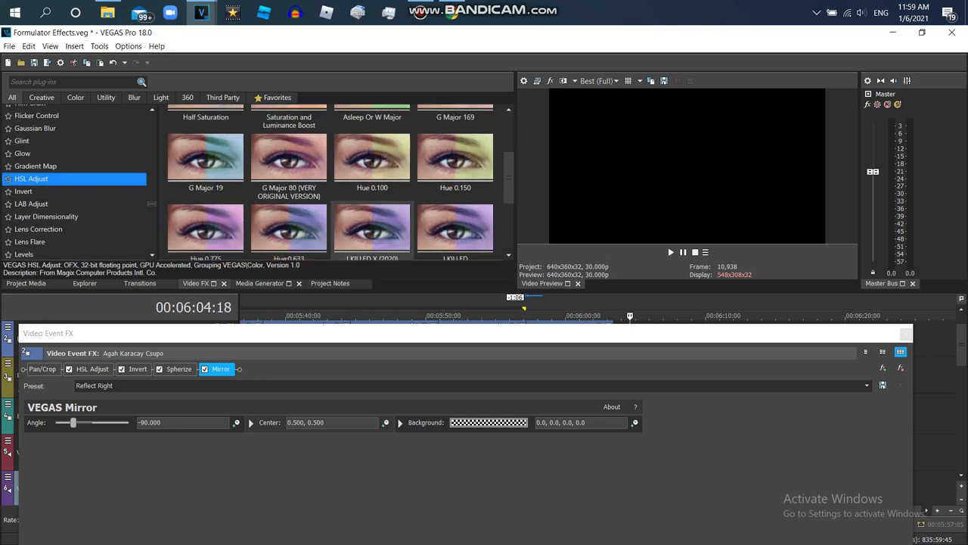
double_click(371, 227)
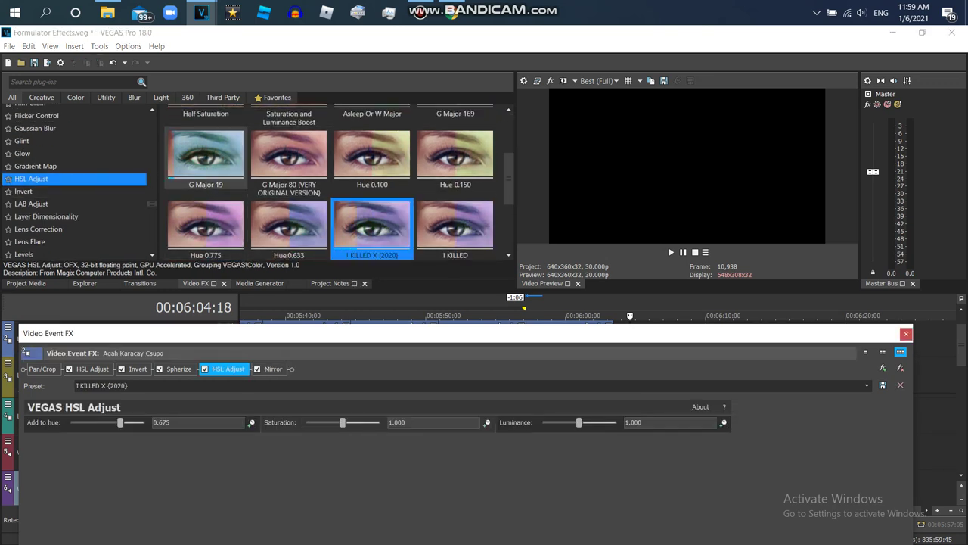
scroll(454, 140, "up", 3)
double_click(372, 137)
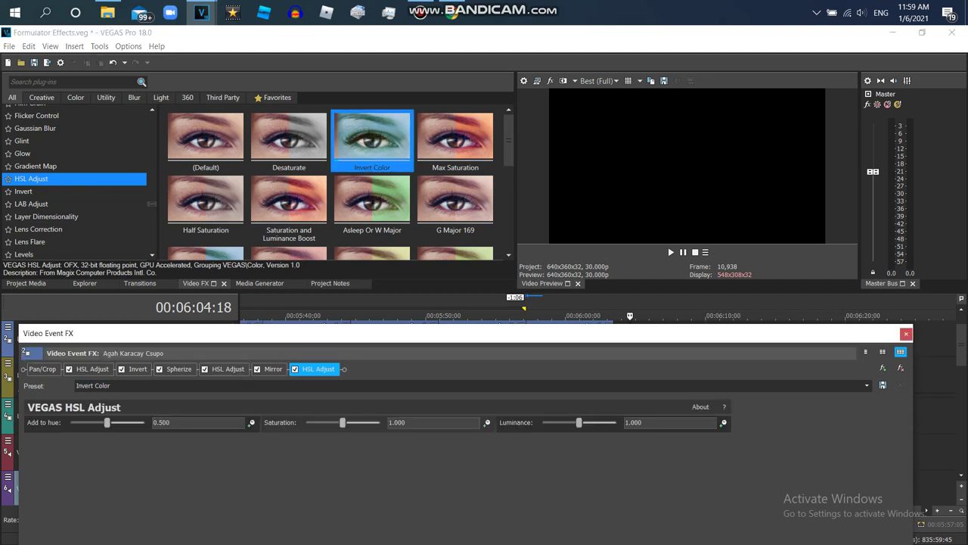
- Add a second Mirror effect with the Reflect Right preset at the end of the video event's effect chain
scroll(75, 182, "down", 2)
scroll(75, 182, "down", 1)
left_click(24, 228)
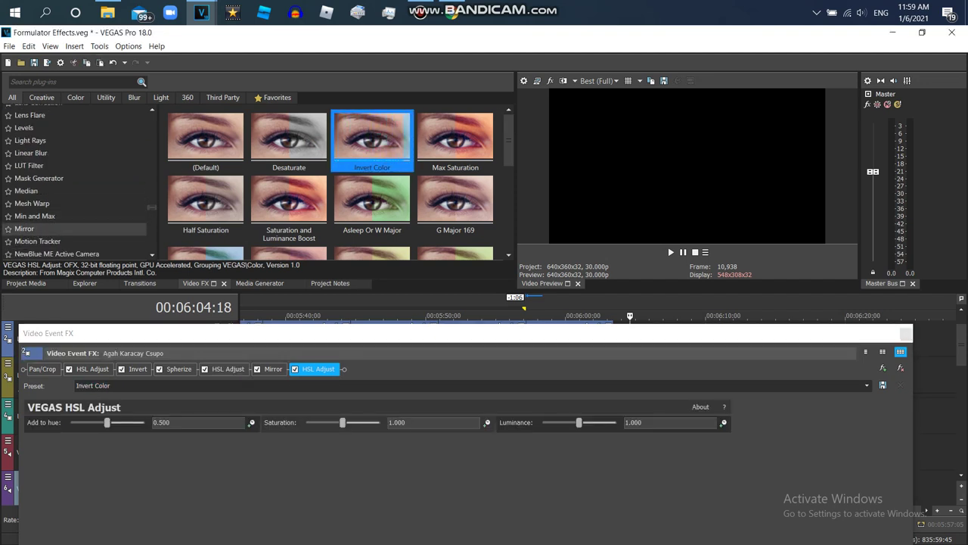
double_click(205, 198)
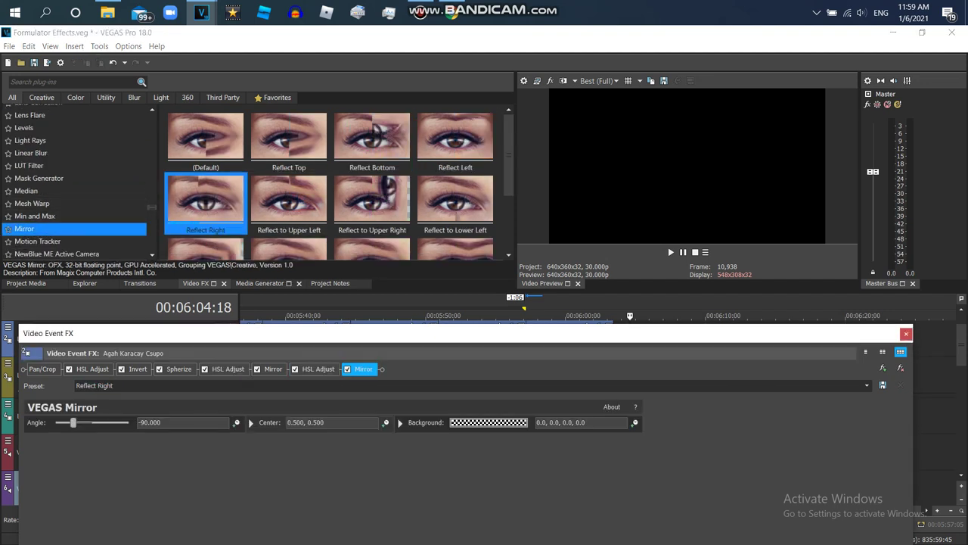
- Add the Swirl effect with the Does Respond preset to the end of the chain and close the effects window
scroll(76, 181, "down", 4)
scroll(76, 181, "down", 5)
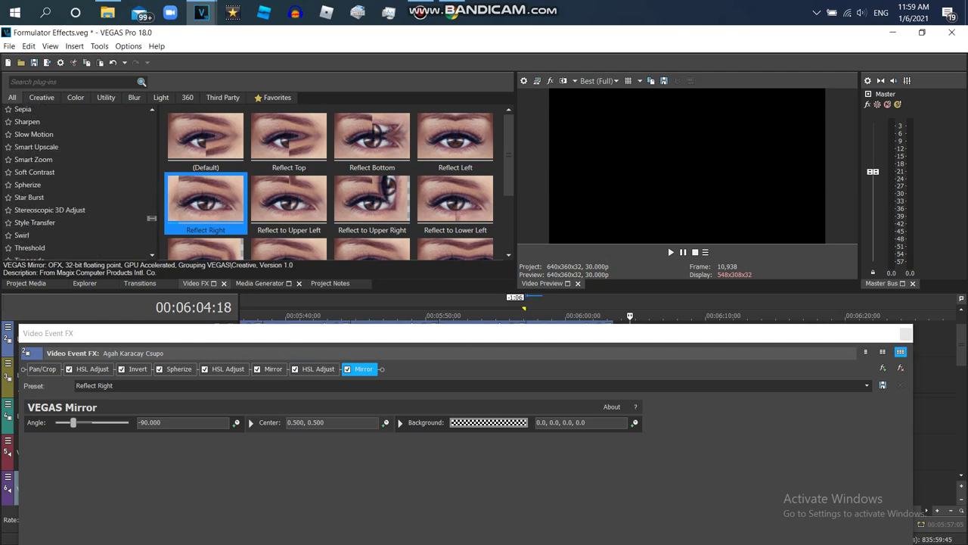
left_click(45, 218)
double_click(454, 207)
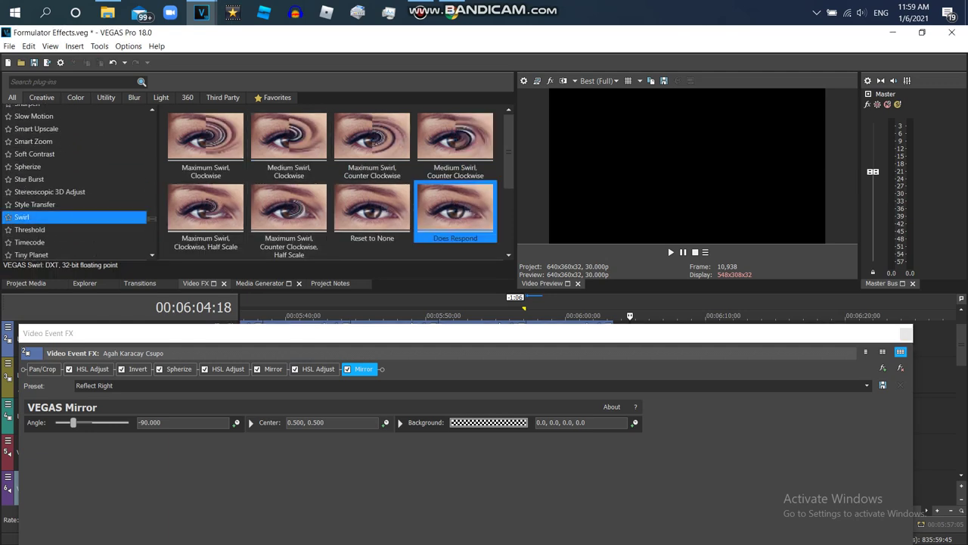
left_click(906, 332)
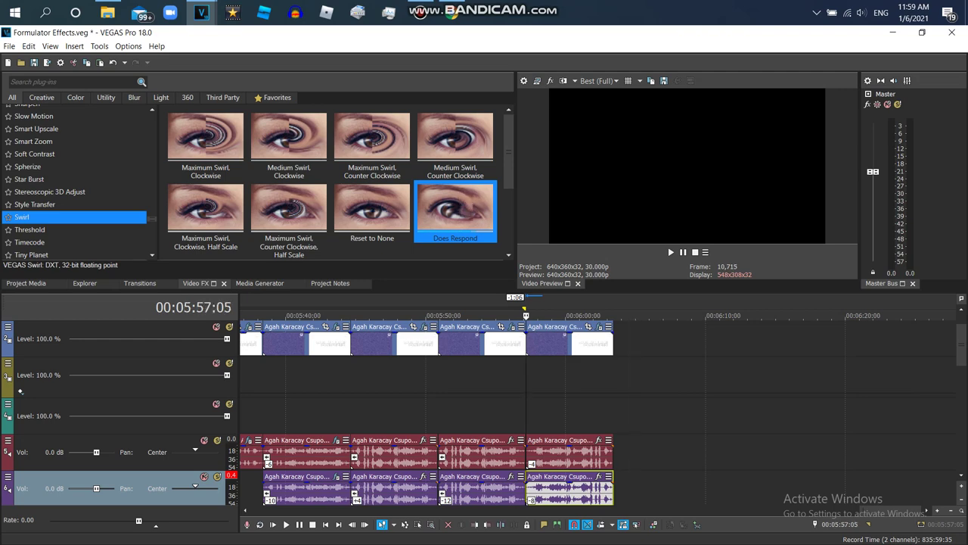
- Play back the start of the new section and open the video event's effect chain at the Swirl settings
left_click(695, 252)
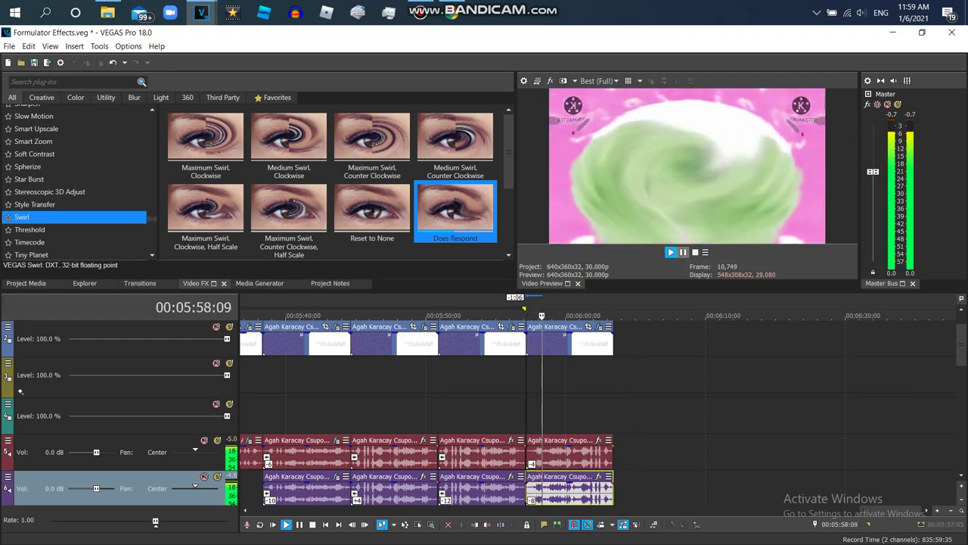
key("Return")
double_click(454, 208)
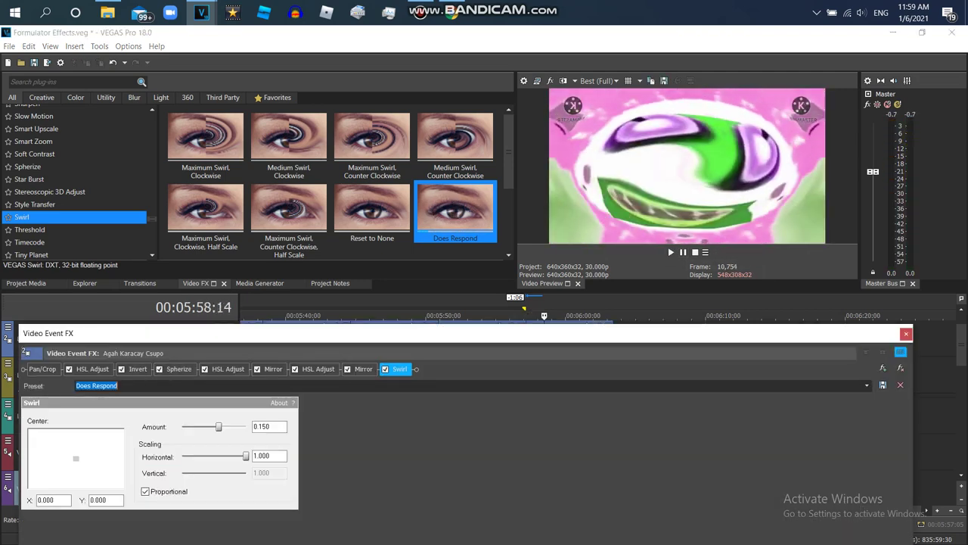
- Give the video event's Spherize effect the Medium Sphere In preset, close the effects window and save the project
key("alt+Down")
key("Down")
key("Down")
key("Return")
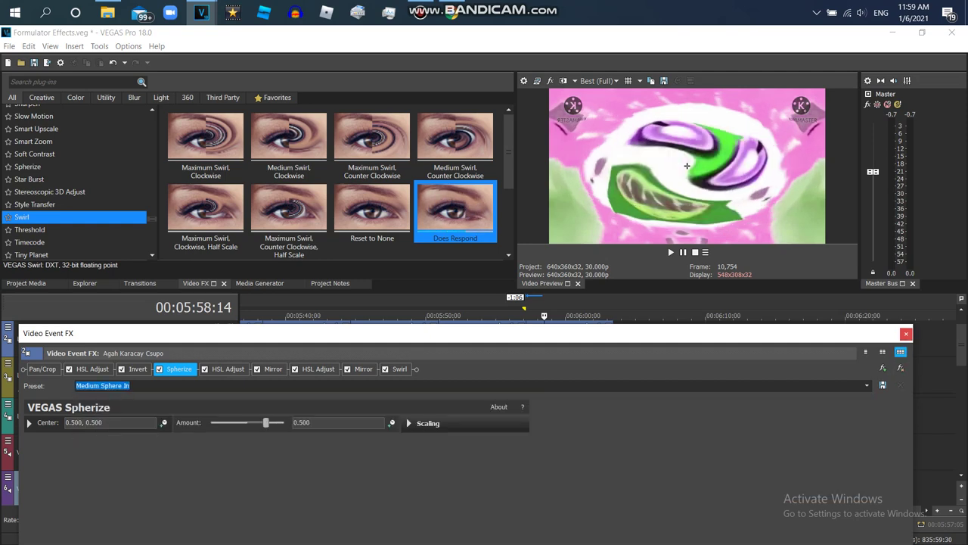
key("Escape")
key("ctrl+Left")
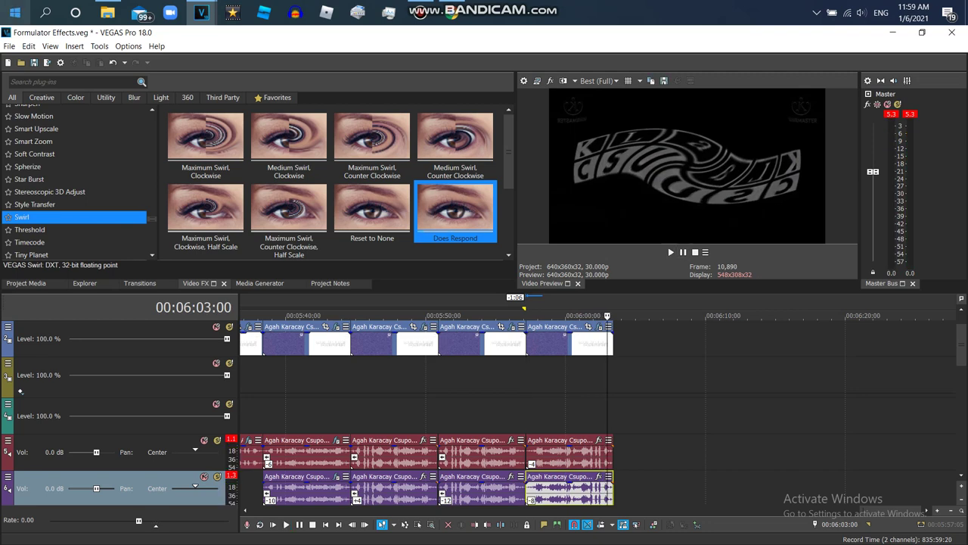
left_click(10, 46)
key("Return")
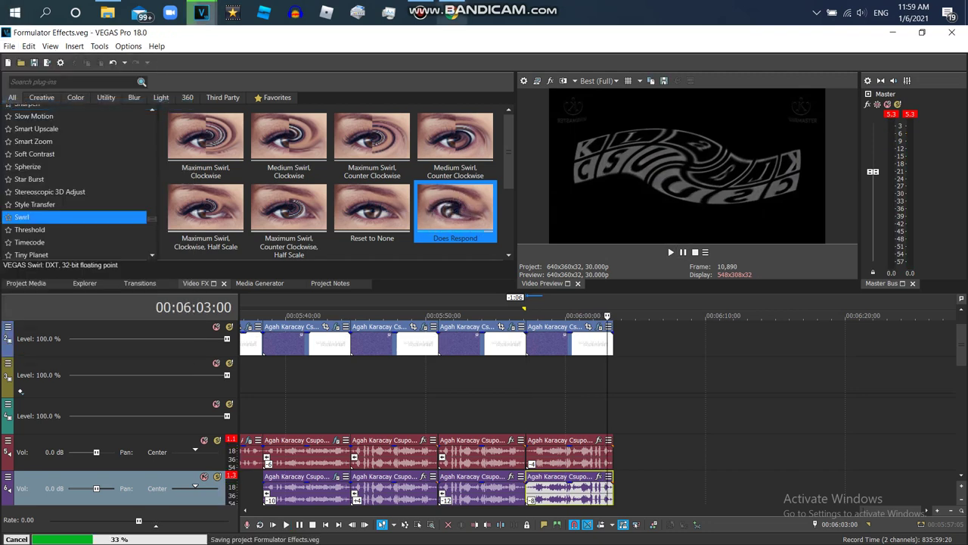
- Switch to the browser, advance the YouTube playlist to Klasky Csupo in Formulator v59, and like the video with its full description shown
key("alt+Tab")
key("shift+n")
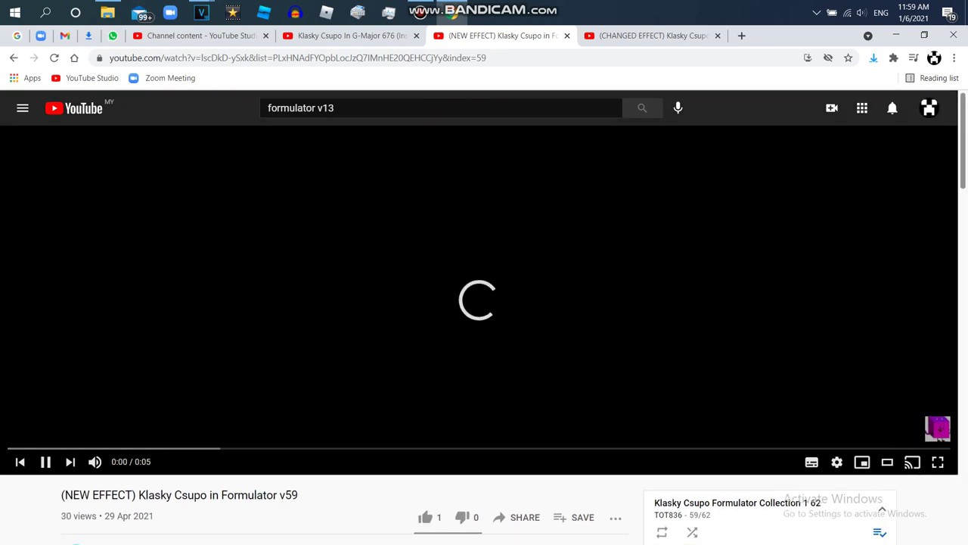
scroll(484, 302, "down", 4)
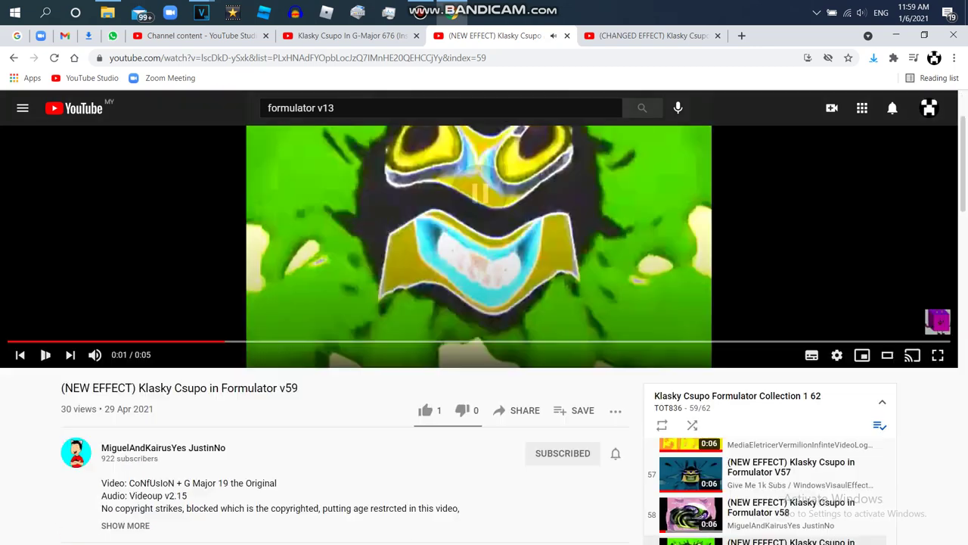
left_click(125, 330)
left_click(425, 215)
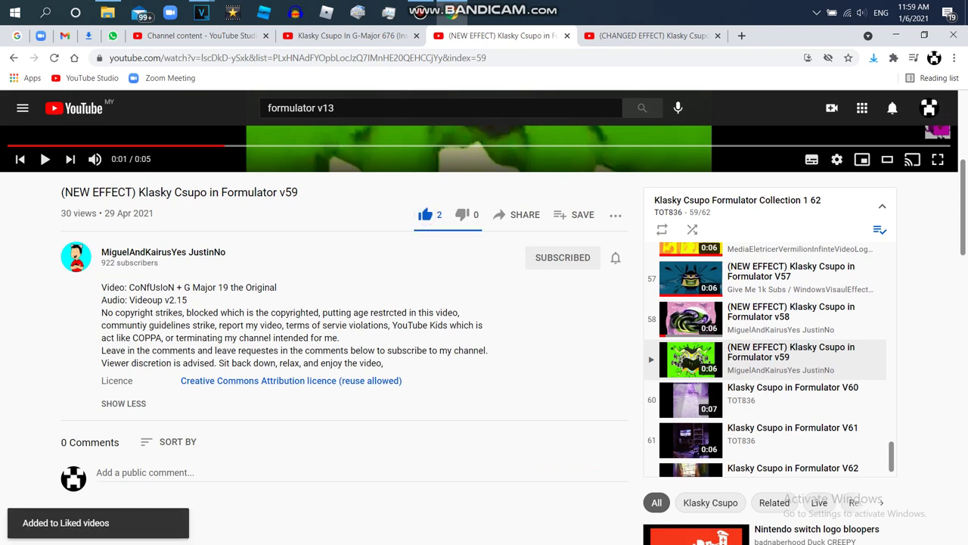
- Look briefly at the VEGAS Pro project, and replay the Formulator v59 reference video from near its start in the browser
mouse_move(201, 12)
left_click(125, 65)
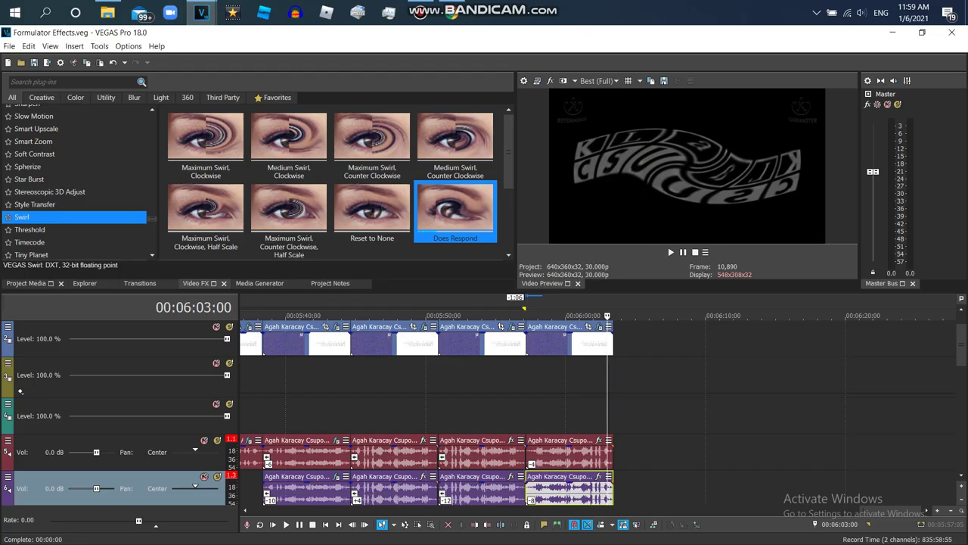
key("alt+1")
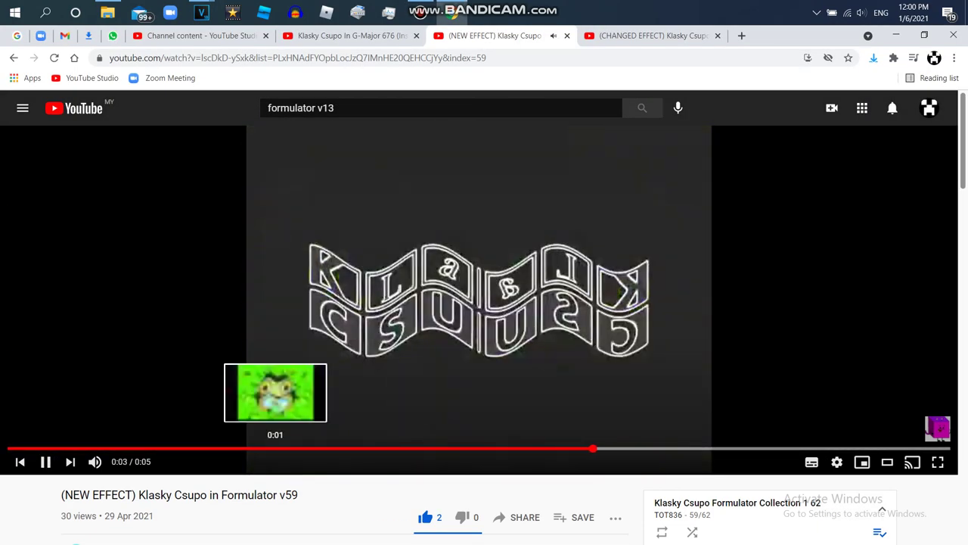
left_click(30, 448)
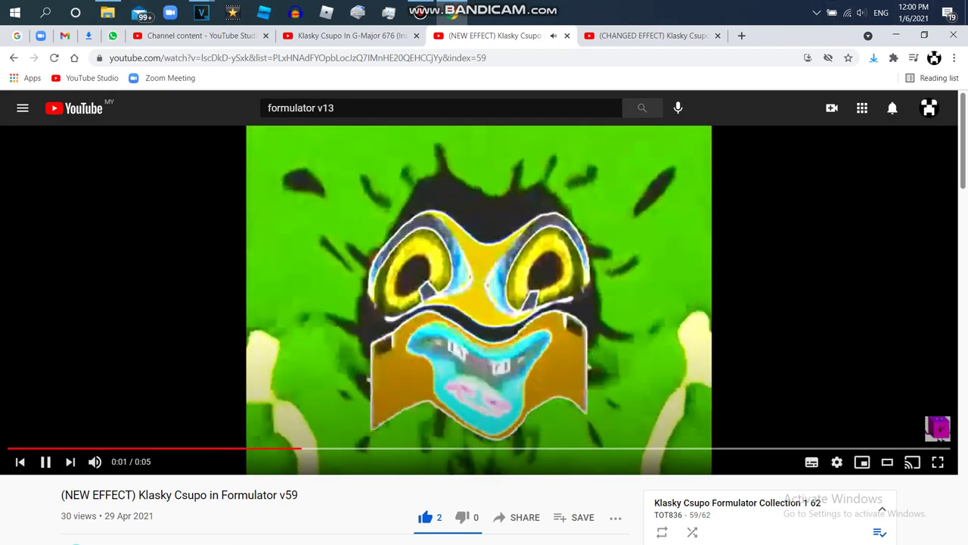
- Search YouTube for "howto make videoup v2.15" and open How to Make Videoup V2.15 at its vocoder settings near 0:23
key("ctrl+Tab")
type("/howto make video")
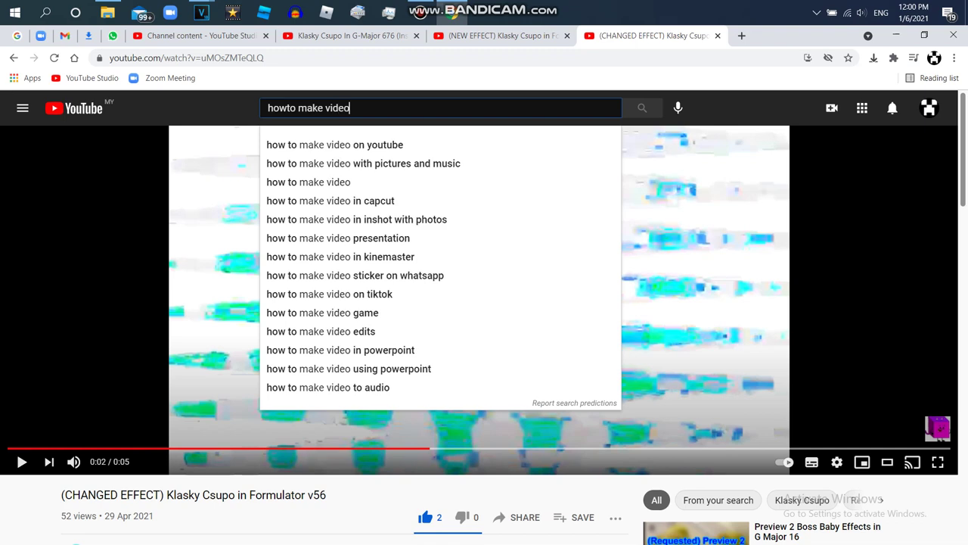
type("up v")
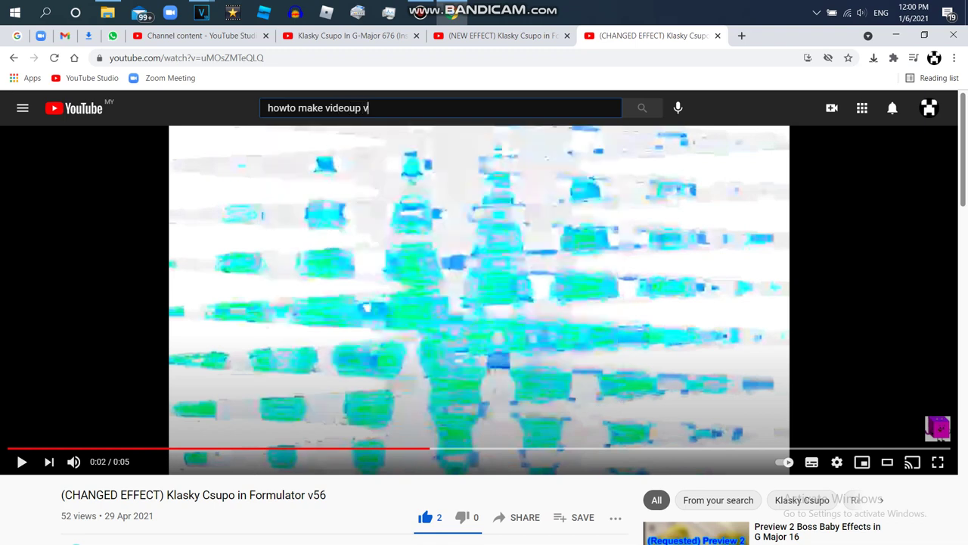
type("2.15")
key("Return")
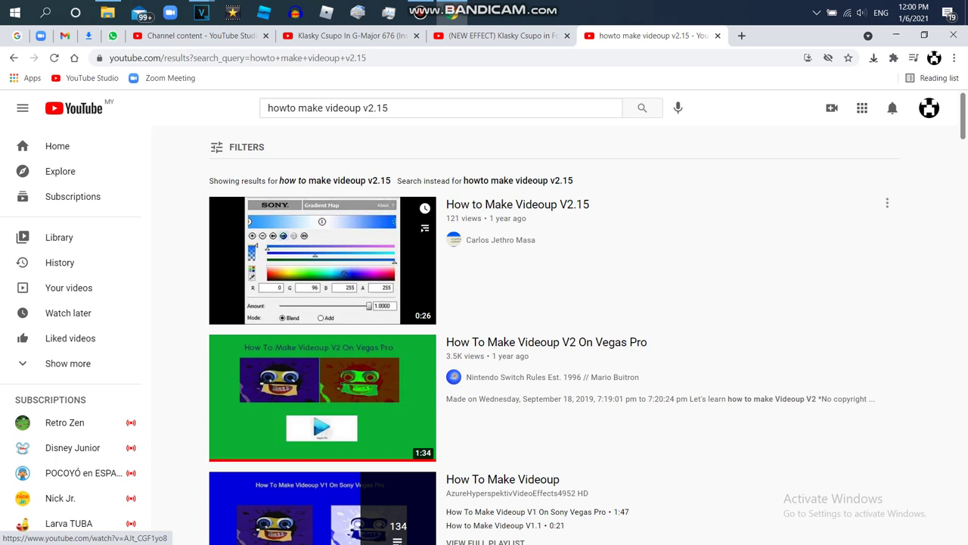
left_click(322, 260)
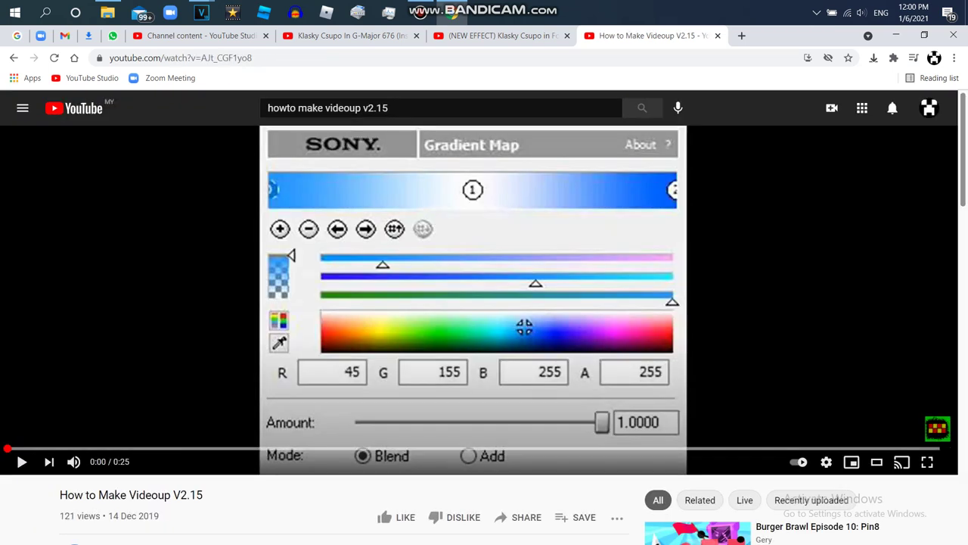
left_click(893, 448)
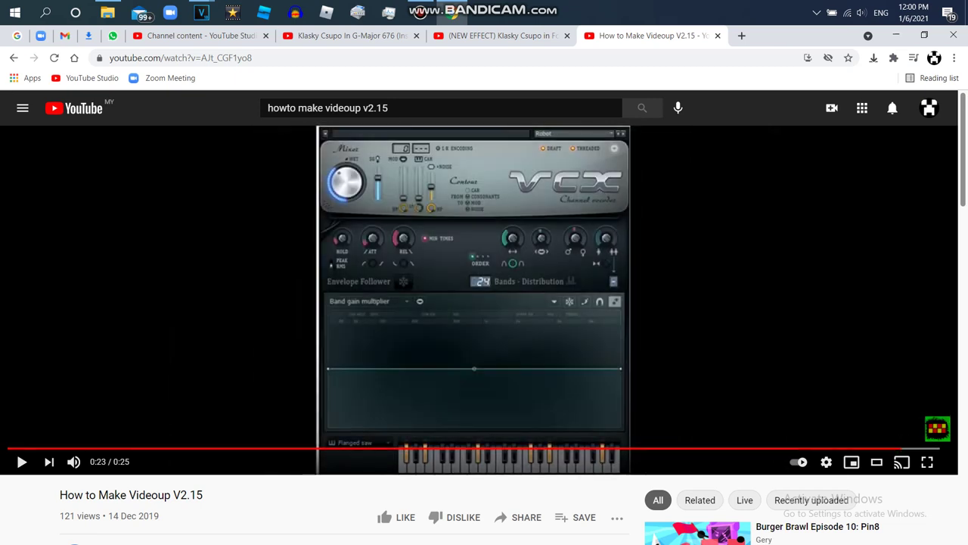
- Switch to VEGAS Pro and place the Csupo .mp4 clip directly after the last event on the video track
left_click(201, 12)
left_click(133, 72)
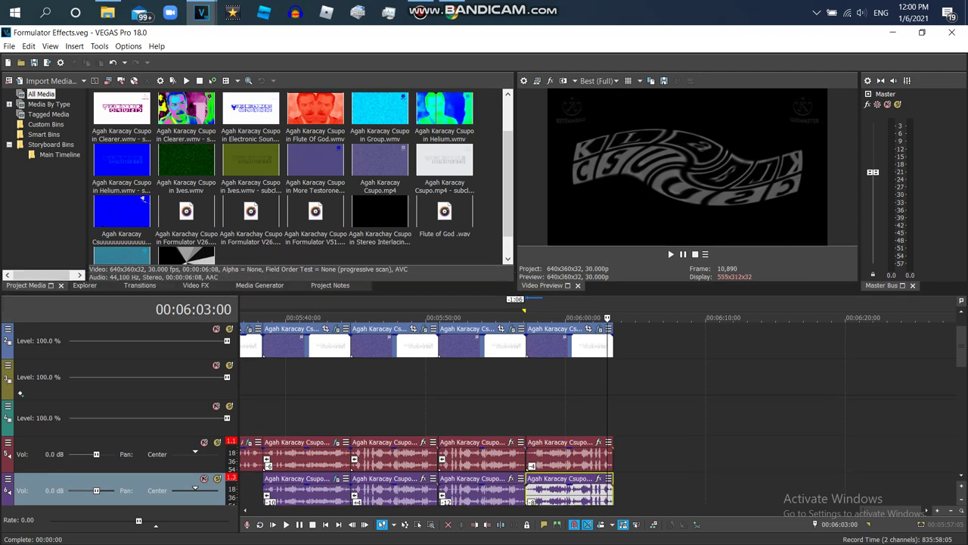
left_click(380, 162)
left_click_drag(657, 340, 656, 341)
- Move the new clip's audio event down to the red audio track and delete the emptied audio track
left_click(656, 375)
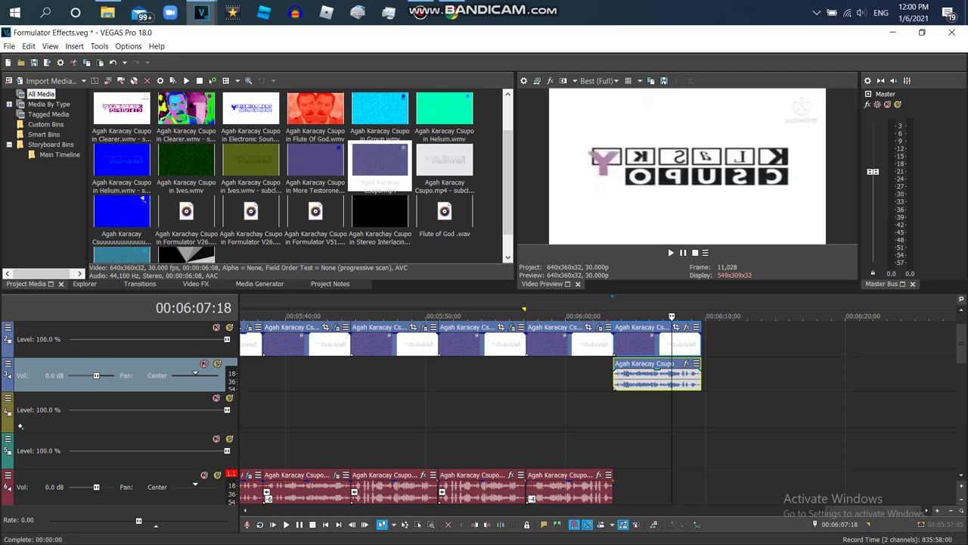
left_click_drag(656, 374, 657, 488)
left_click(621, 370)
right_click(622, 370)
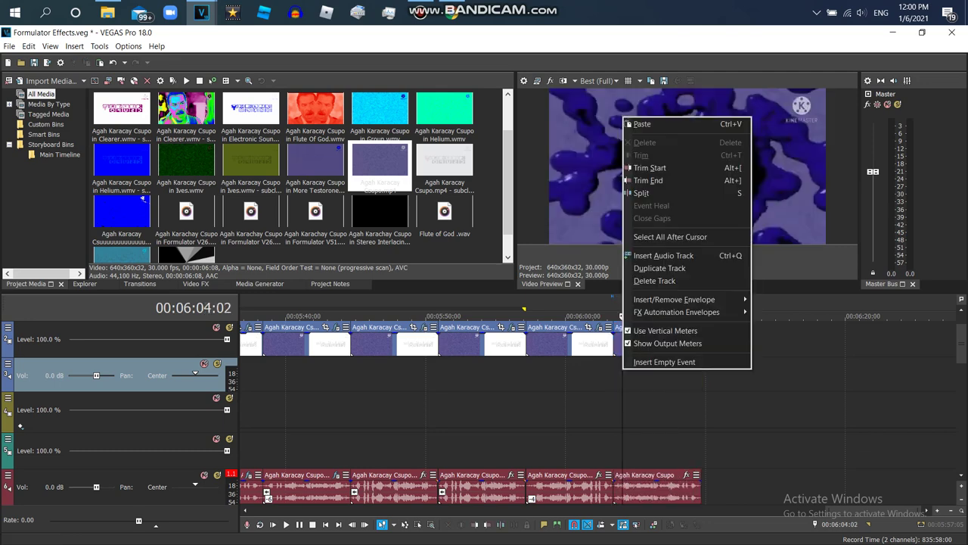
left_click(649, 279)
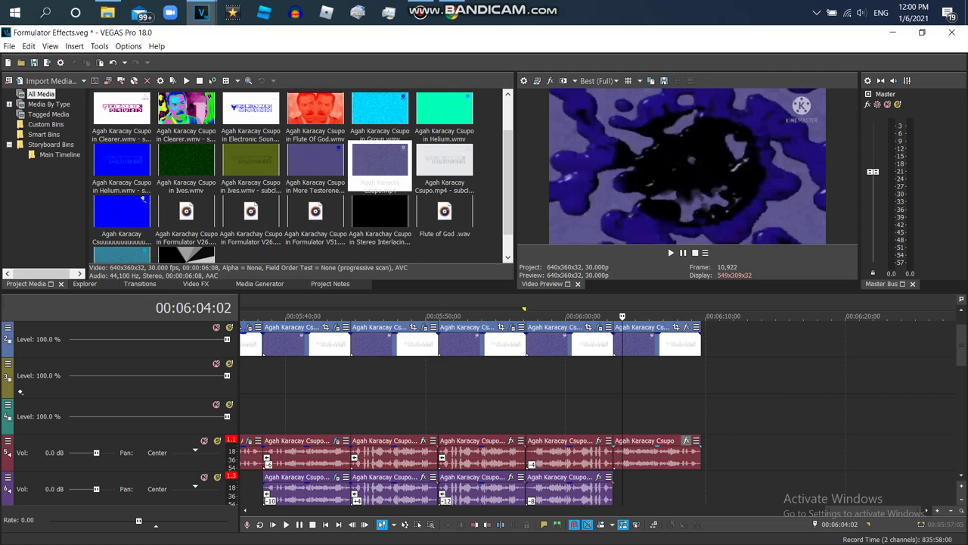
- Add the IL Vocodex (demo) effect to the new audio event and choose its Robot preset
left_click(686, 440)
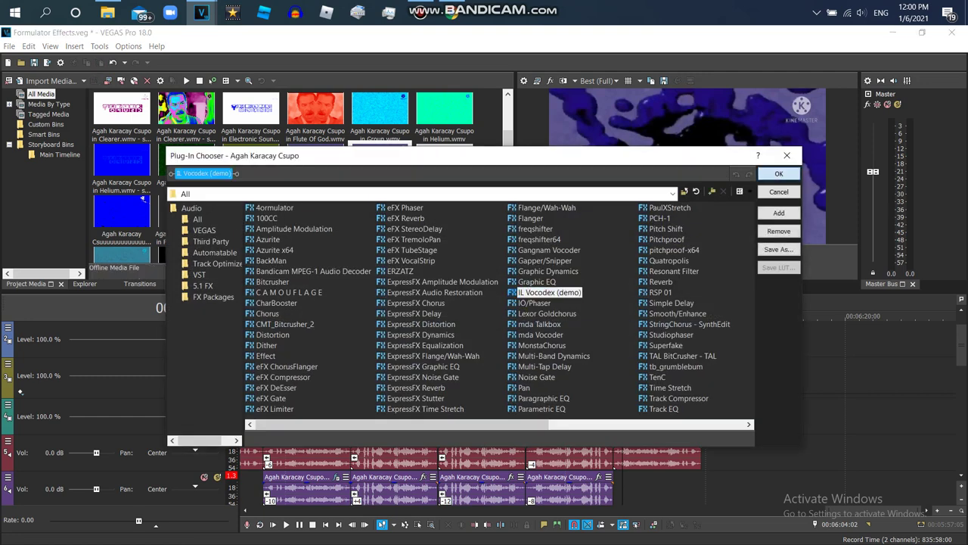
key("Return")
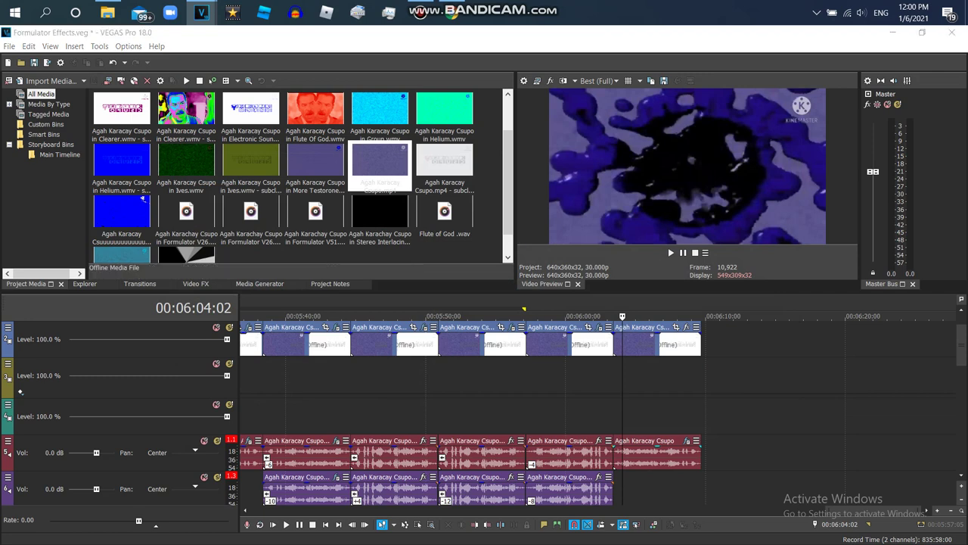
key("Down")
key("Down")
key("Down")
key("Down")
key("Down")
key("Down")
key("Down")
key("Down")
key("Down")
key("Return")
- Check the vocoder settings in the reference video and set the Vocodex carrier sound to Saw
key("alt+Tab")
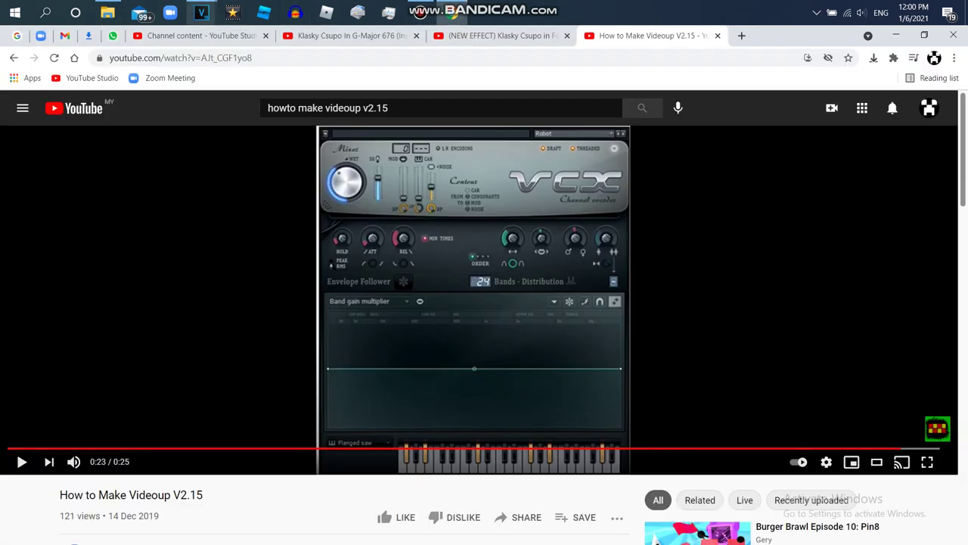
mouse_move(201, 12)
left_click(133, 60)
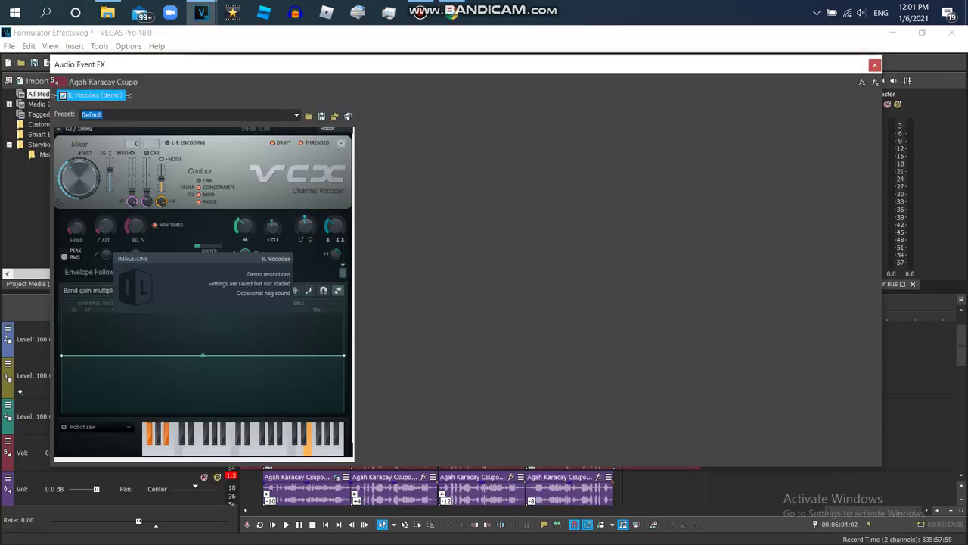
left_click(98, 427)
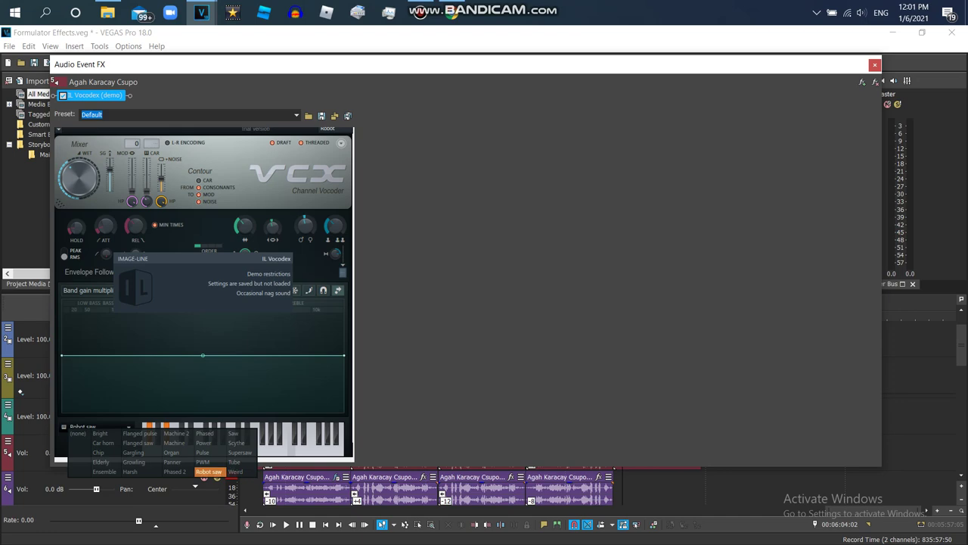
key("Up")
key("Up")
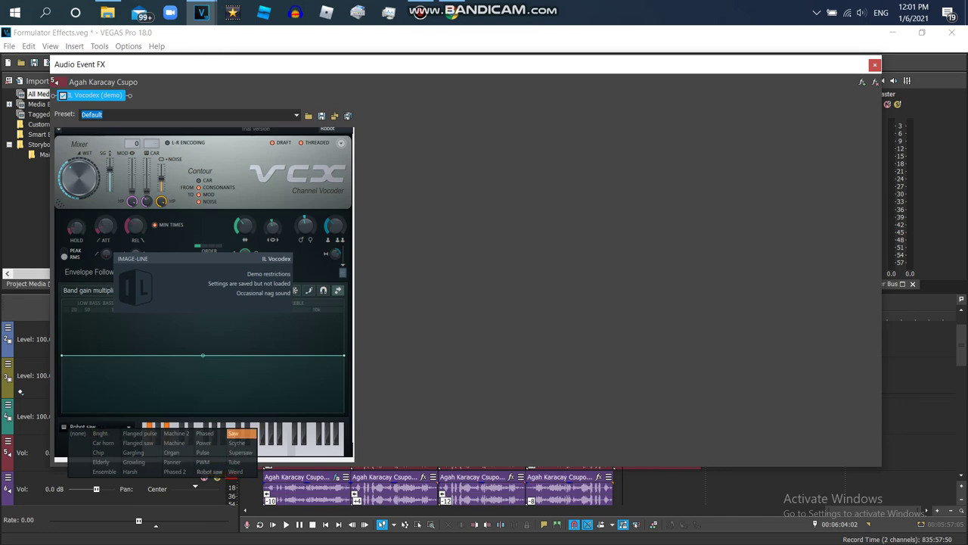
key("Return")
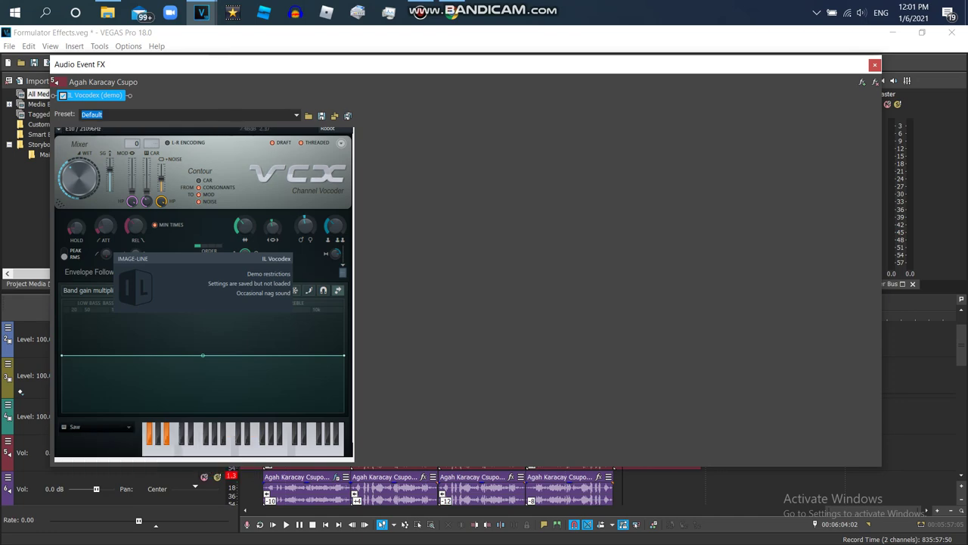
- Recheck the reference video and set the Vocodex carrier sound to Flanged saw
key("alt+Tab")
mouse_move(201, 12)
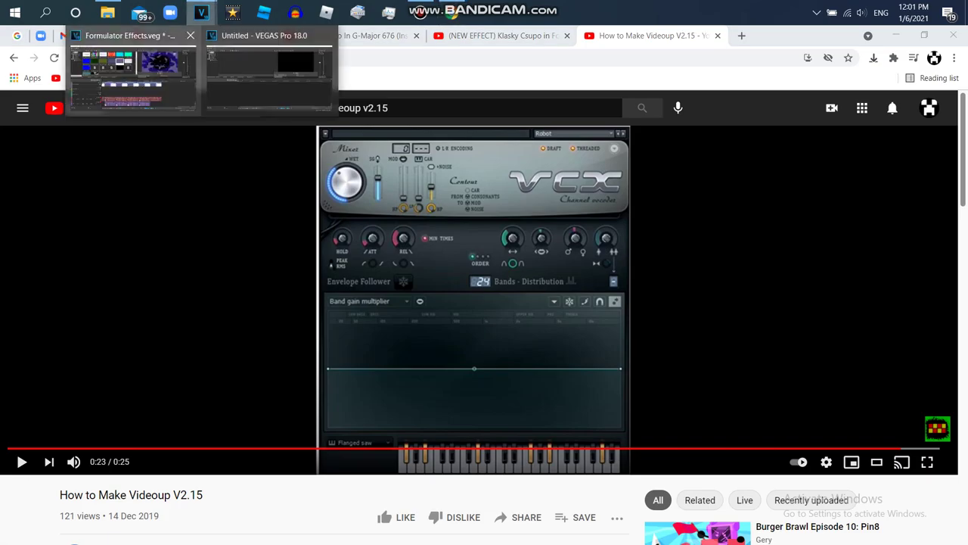
left_click(133, 68)
key("Return")
key("Down")
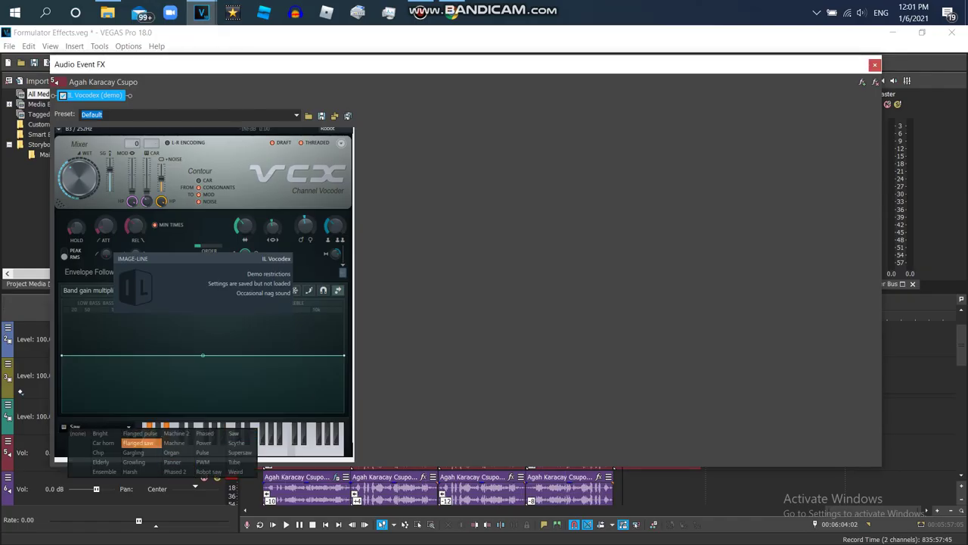
key("Return")
- Activate the Vocodex keyboard notes that match the highlighted keys in the reference video, and close the audio effects window
key("alt+Tab")
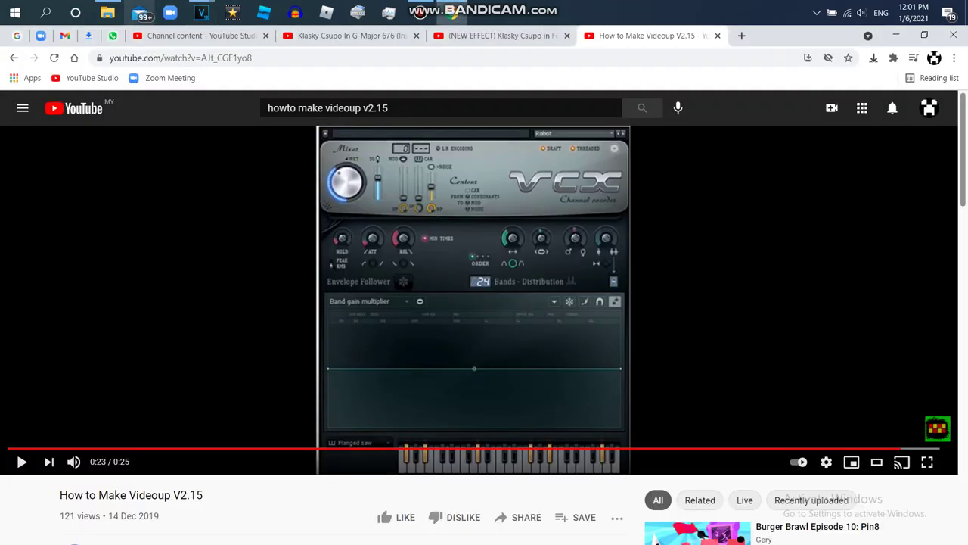
mouse_move(201, 12)
left_click(133, 72)
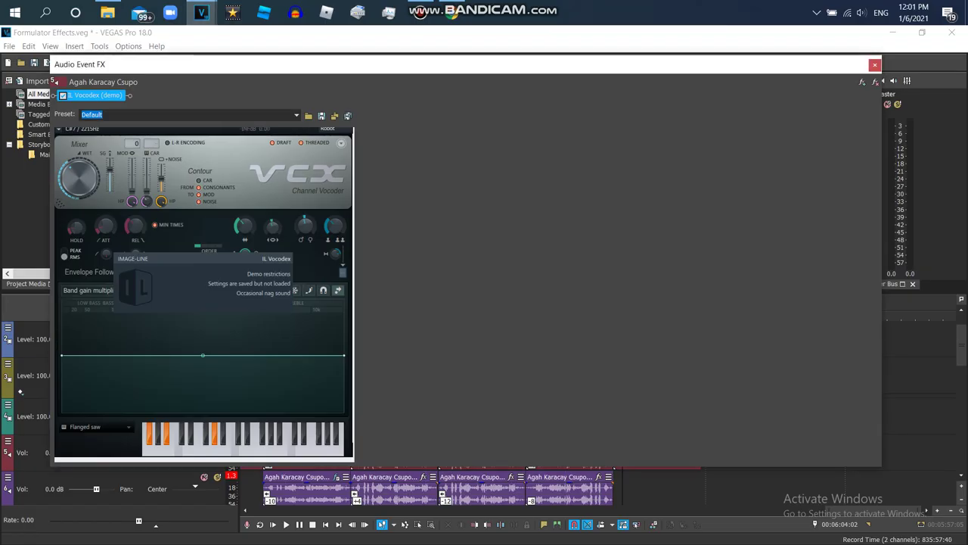
key("alt+Tab")
mouse_move(201, 13)
left_click(133, 70)
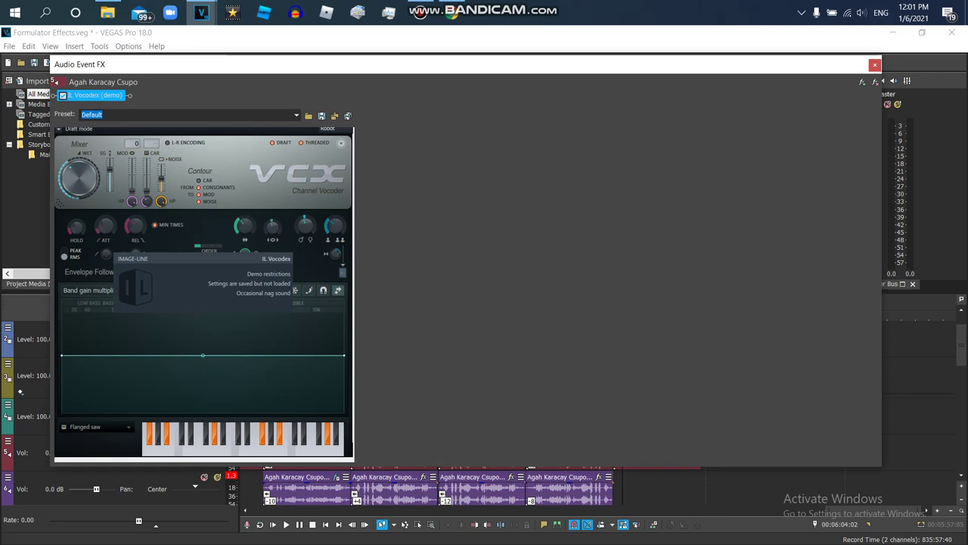
key("Escape")
- Apply Invert with the (Default) preset to the new video event, followed by HSL Adjust with the Invert Color preset
key("alt+8")
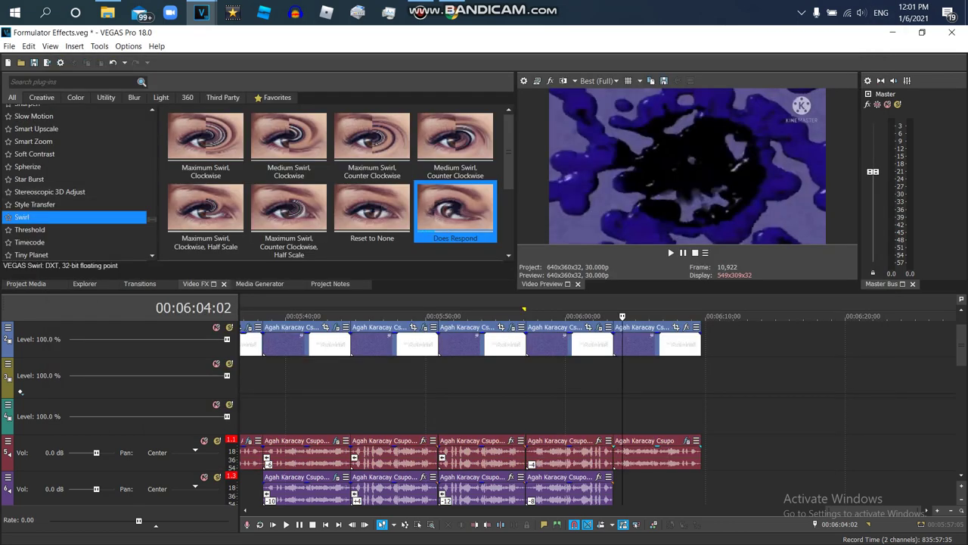
scroll(76, 181, "up", 10)
left_click(30, 207)
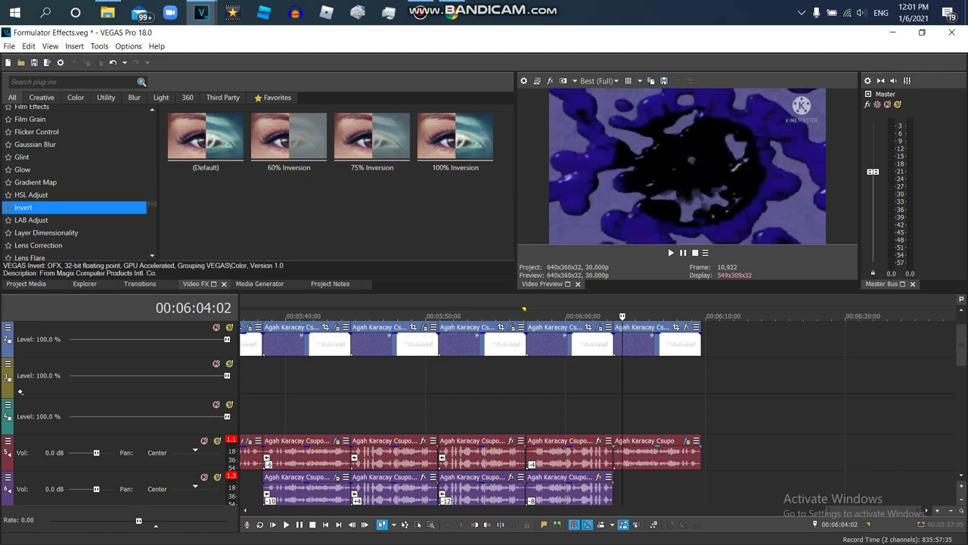
left_click_drag(206, 140, 650, 344)
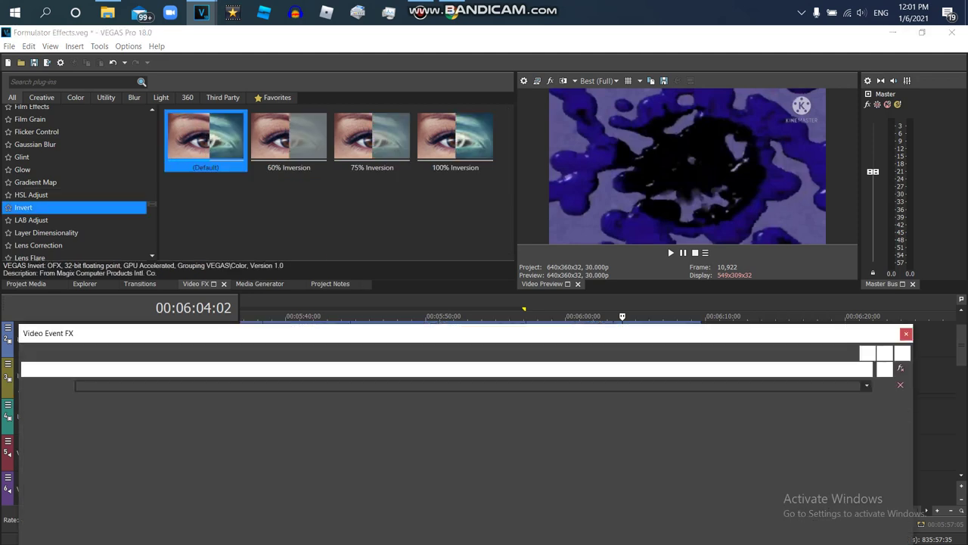
left_click(30, 194)
left_click_drag(372, 140, 227, 370)
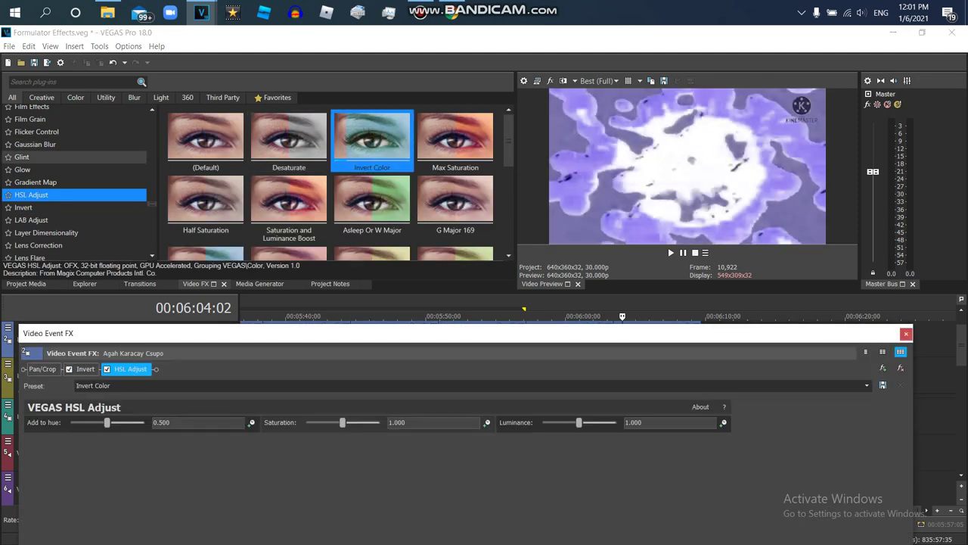
- Add Gradient Map with the G Major 4 preset and Wave with the Horizontal Only preset to the video event
left_click(35, 183)
scroll(372, 189, "down", 5)
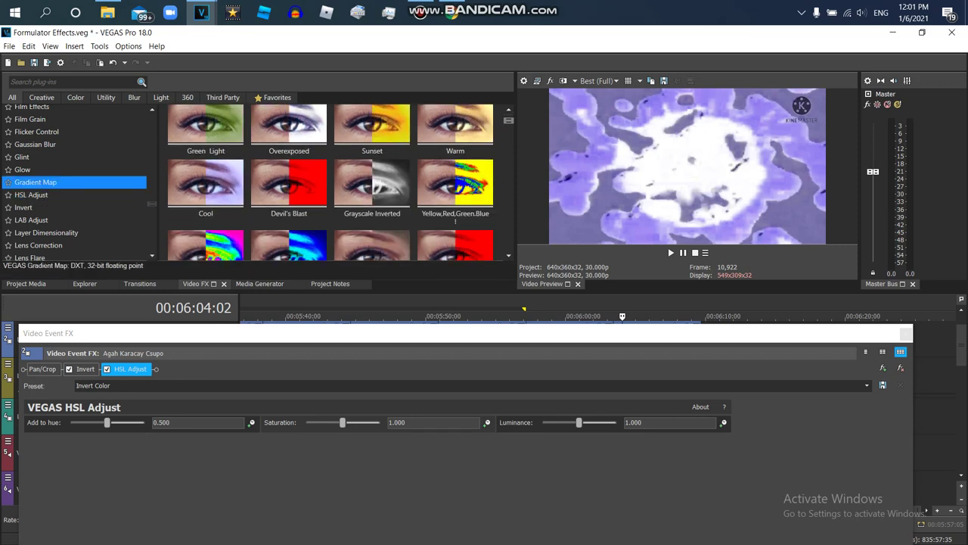
double_click(372, 189)
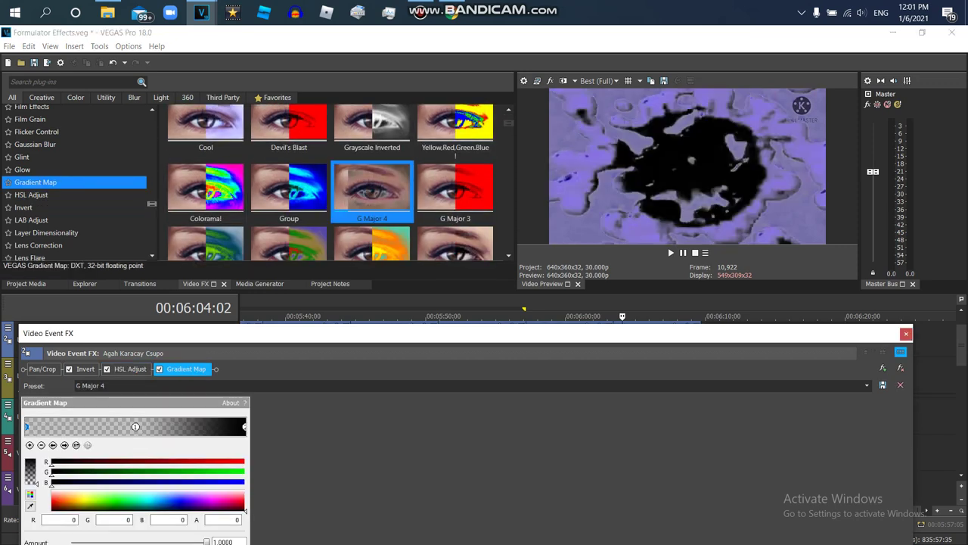
left_click(23, 241)
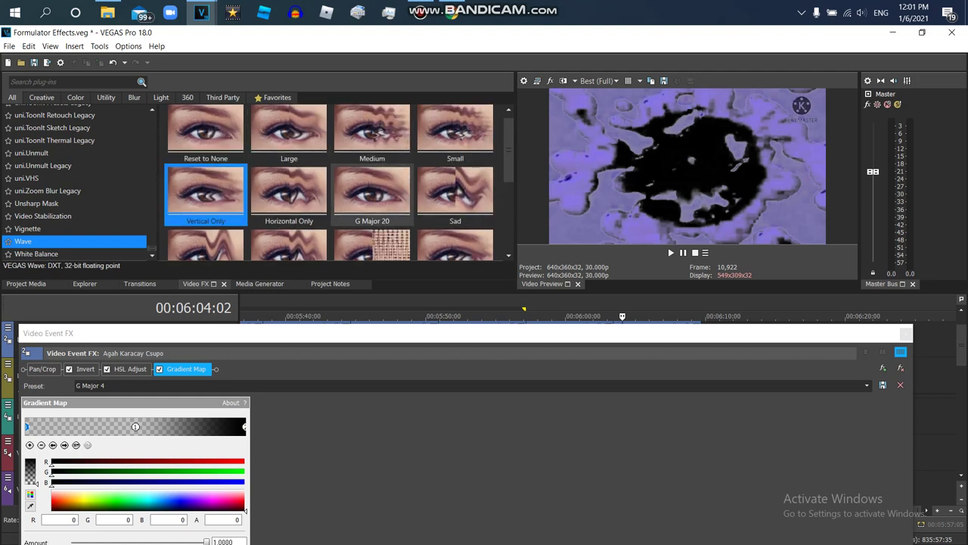
double_click(289, 193)
- Add the Mirror effect with the Reflect Left preset to the video event
scroll(76, 182, "up", 15)
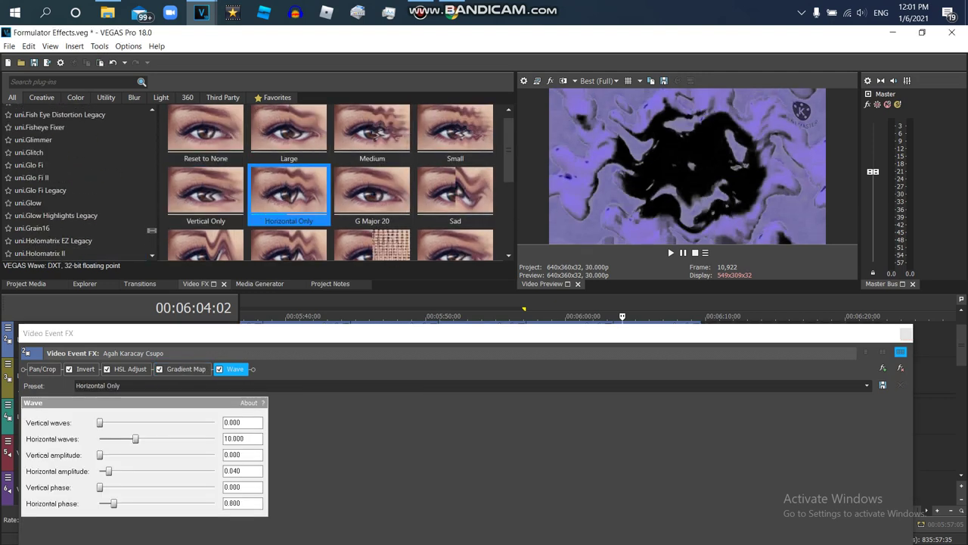
scroll(76, 182, "up", 2)
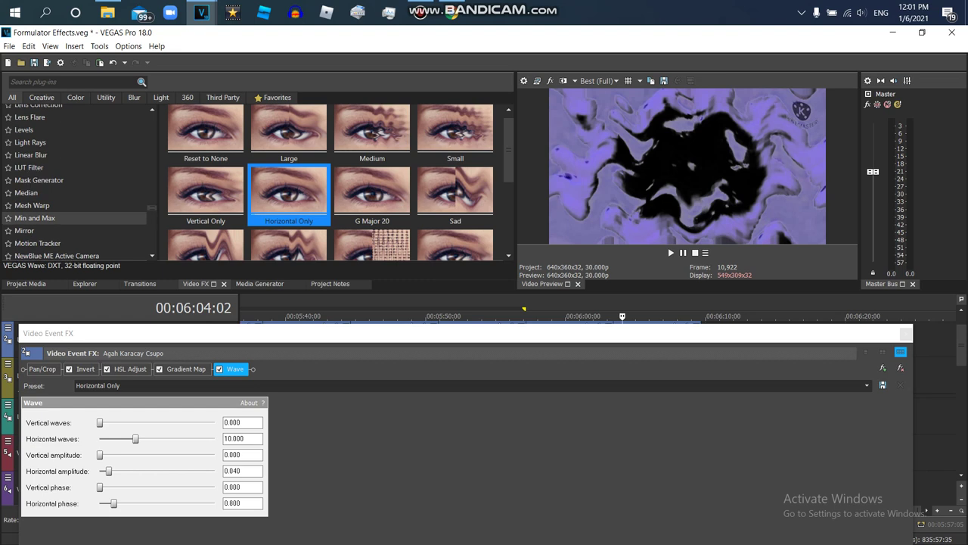
left_click(30, 230)
left_click(455, 129)
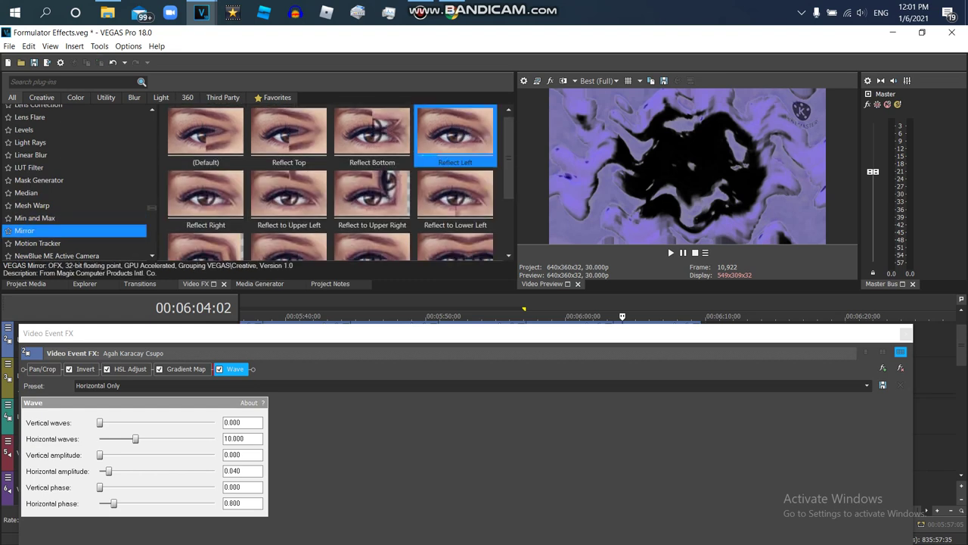
left_click_drag(454, 128, 687, 165)
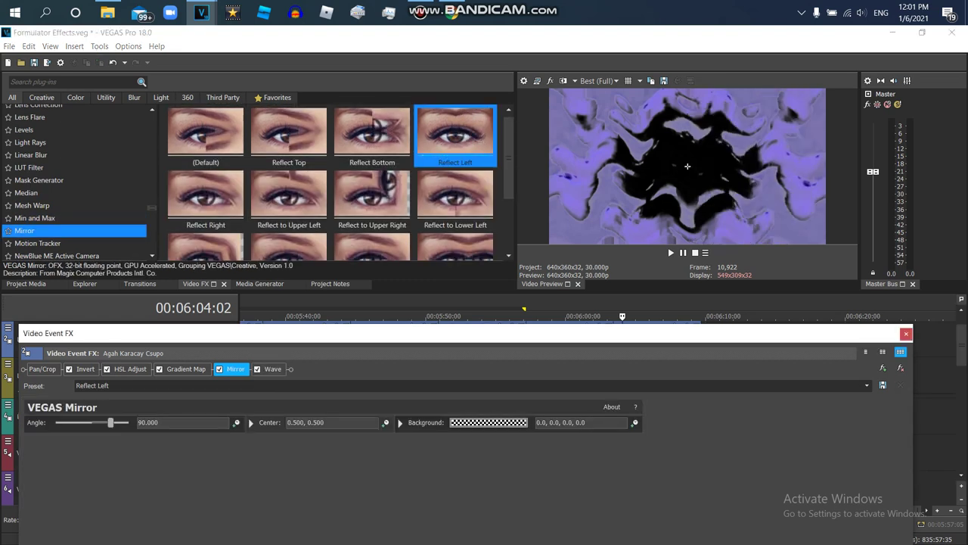
- Play back the finished event, close its effects window, and save the project
key("space")
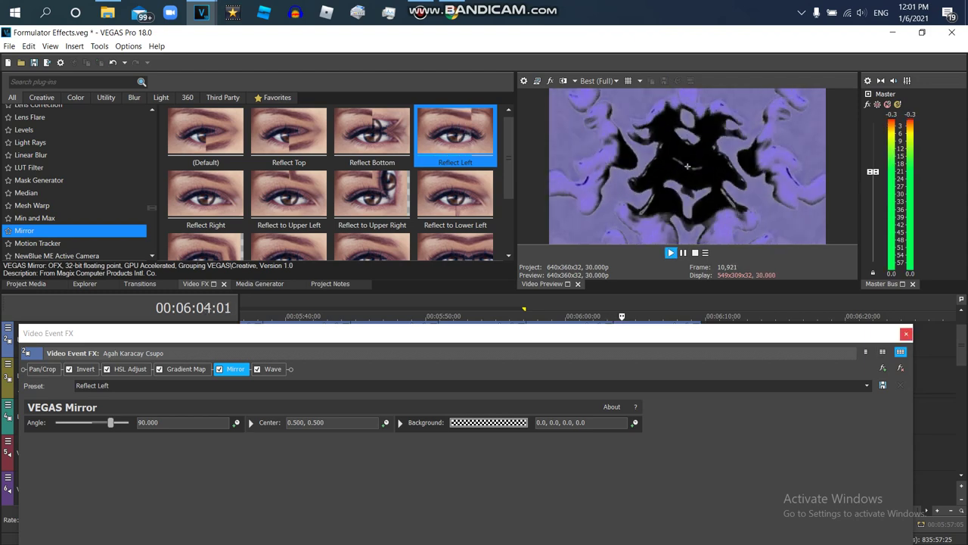
left_click(906, 332)
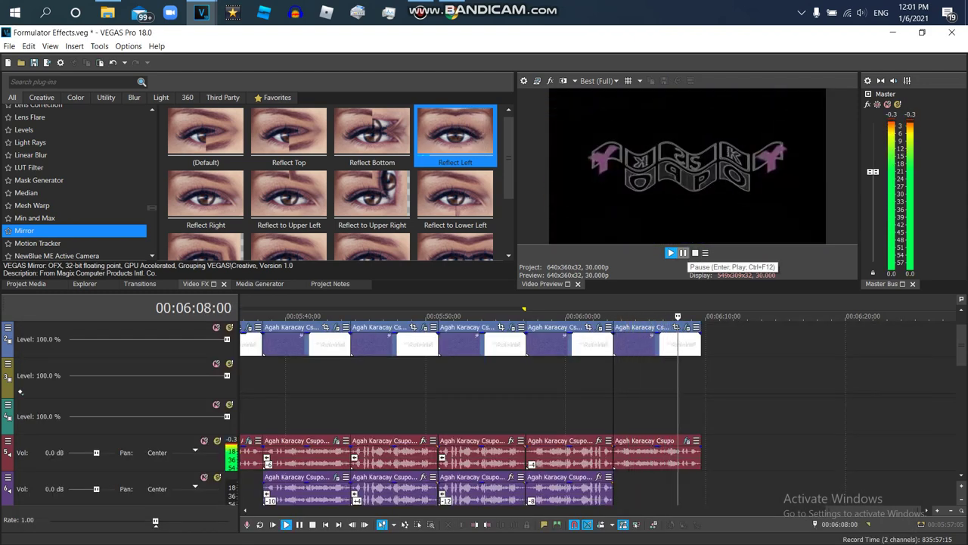
left_click(9, 46)
left_click(31, 98)
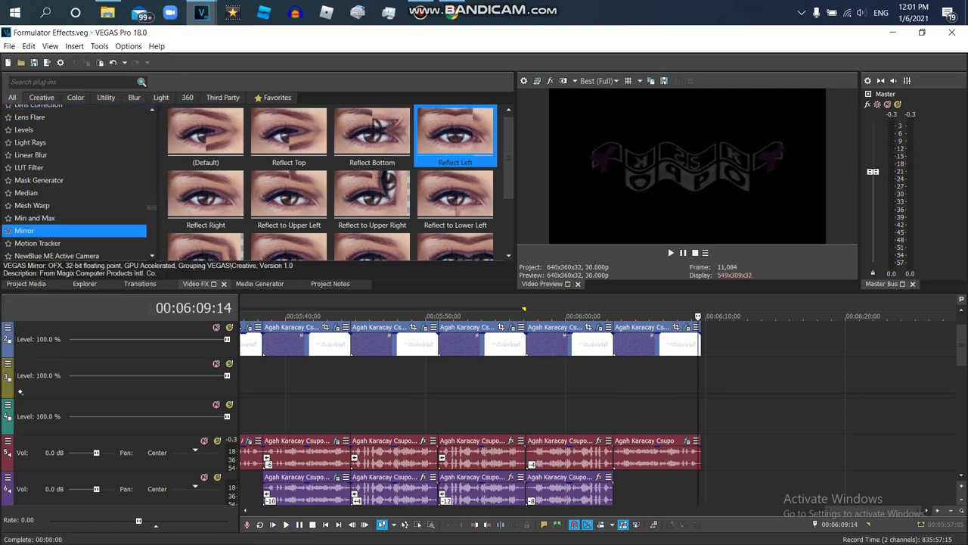
- Play back the earlier clip around 00:05:09 on the timeline
key("Down")
key("Down")
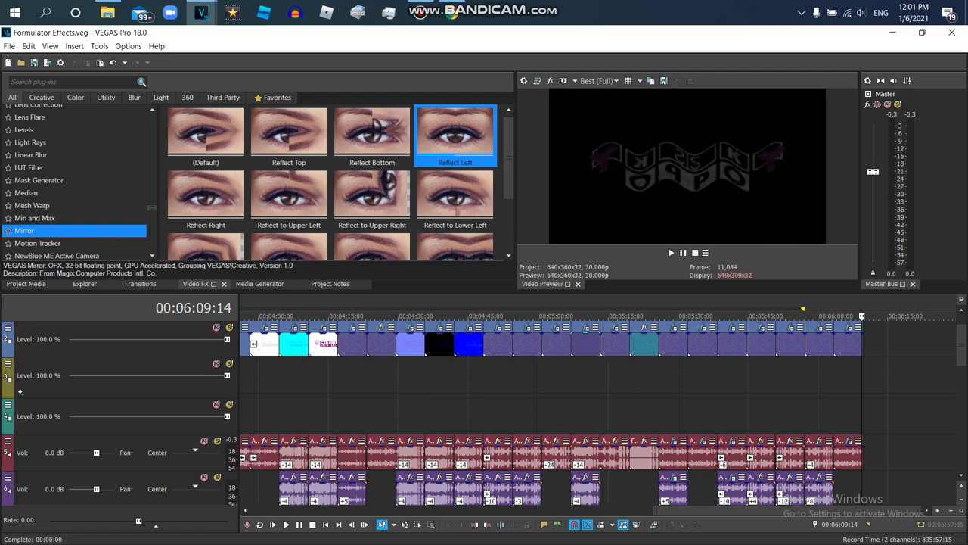
left_click(582, 316)
key("space")
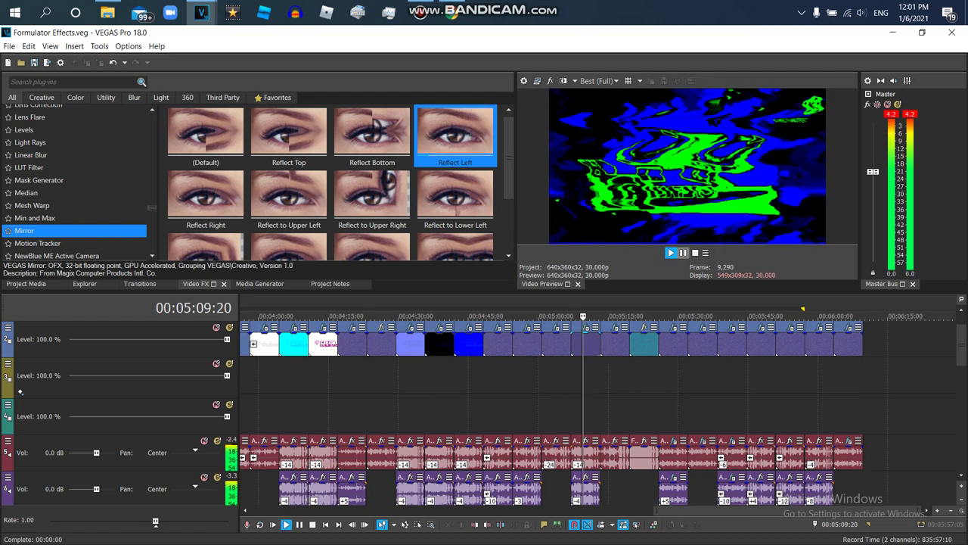
- Try to select the stacked audio events of the clip at 00:05:10, and move the playhead past the last clip
left_click_drag(587, 344, 598, 448)
right_click(584, 431)
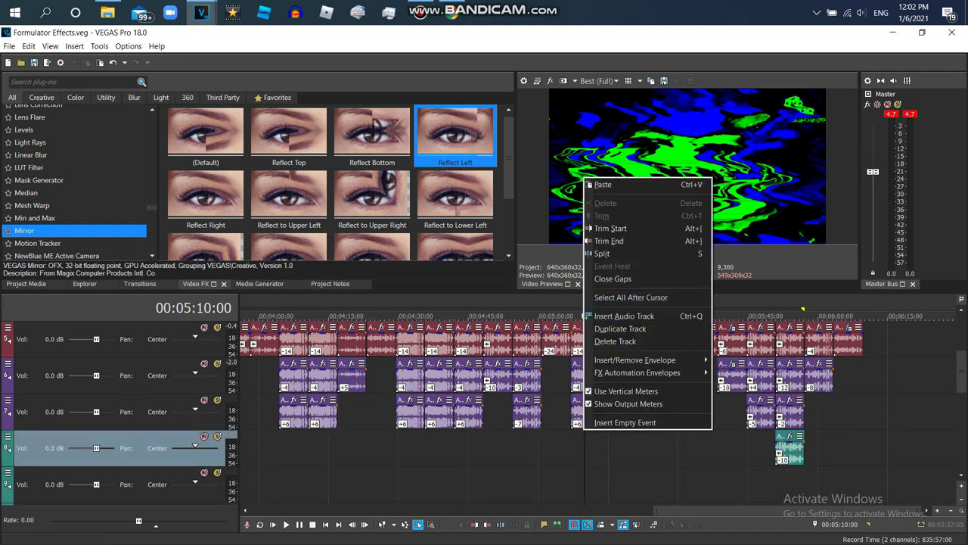
left_click(643, 404)
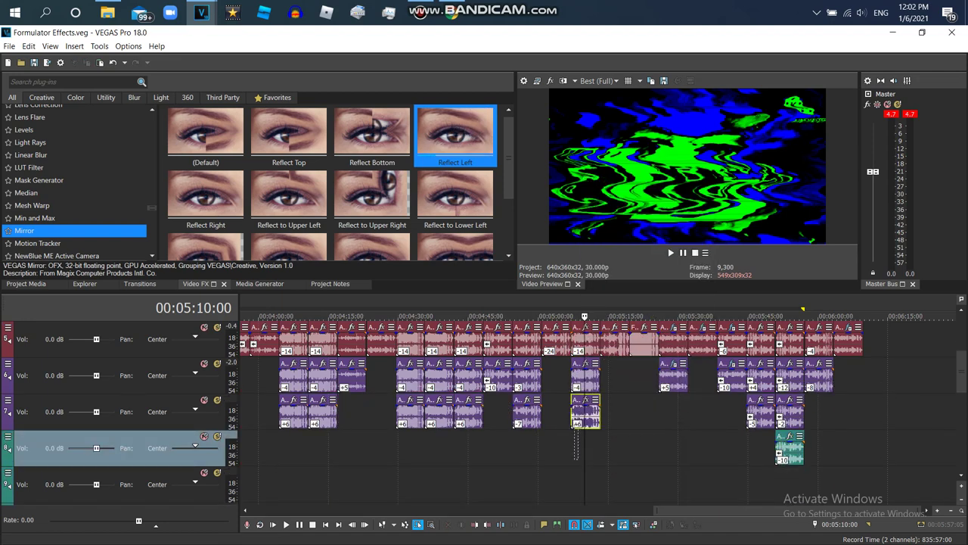
left_click(585, 344, "ctrl")
left_click(587, 453)
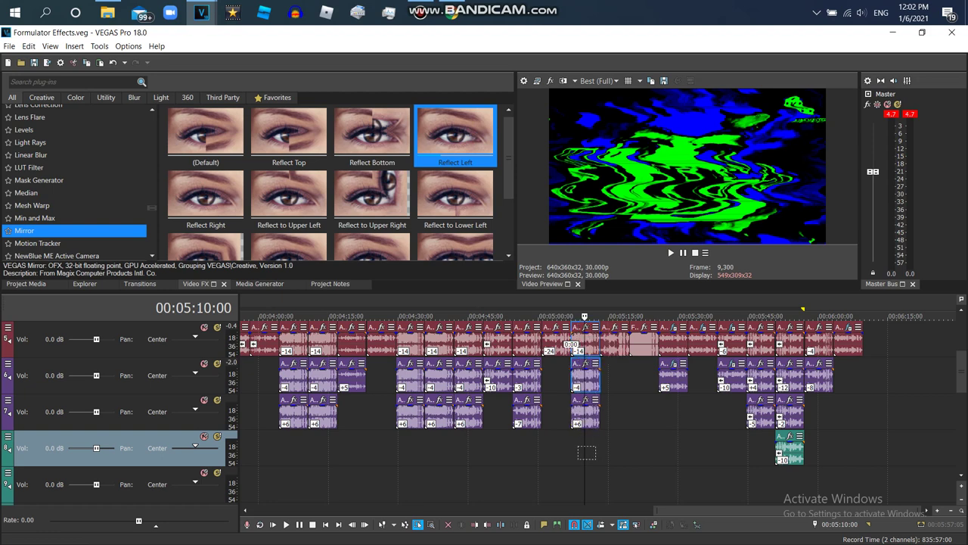
key("End")
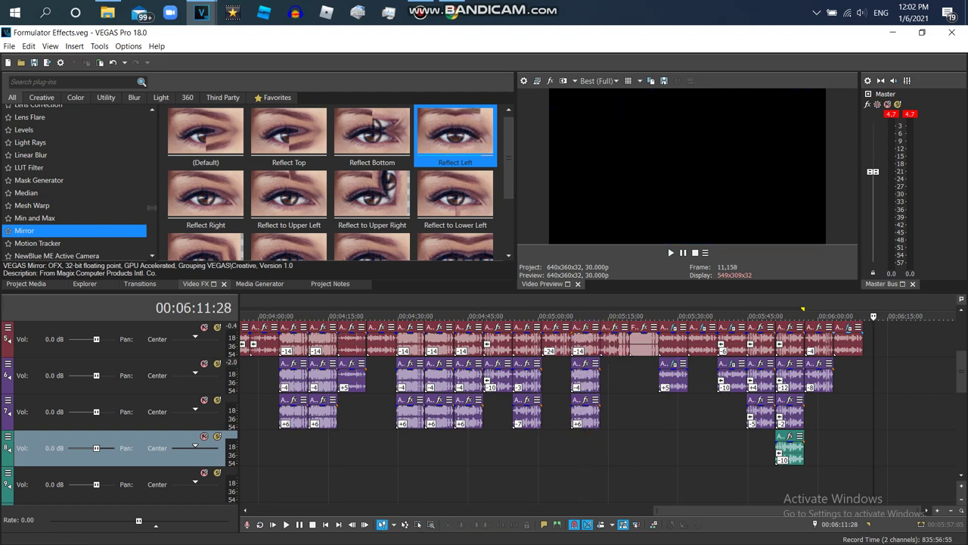
- Switch to Chrome, close the Videoup V2.15 tutorial, and open the Klasky Csupo in Formulator V60 video from the playlist
key("alt+Tab")
scroll(485, 318, "up", 3)
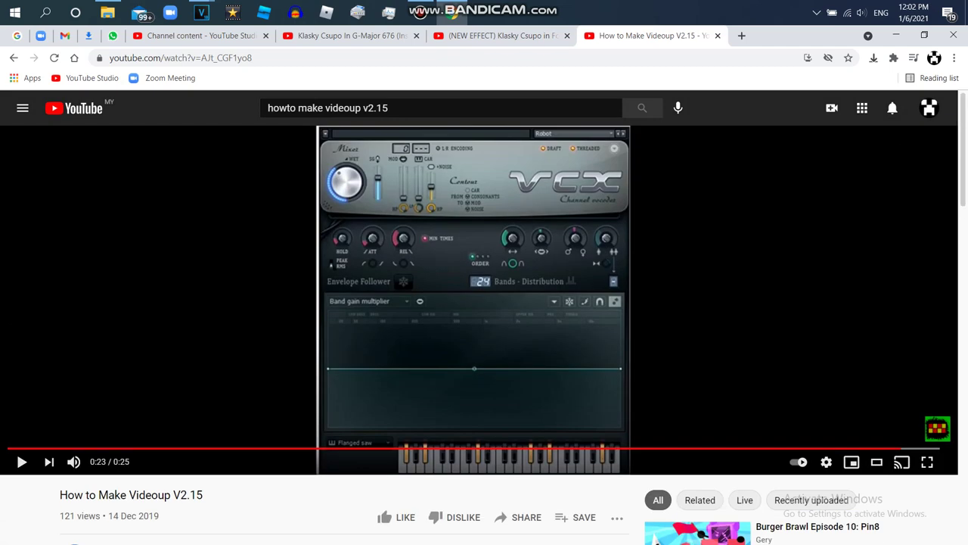
left_click(499, 36)
key("ctrl+Tab")
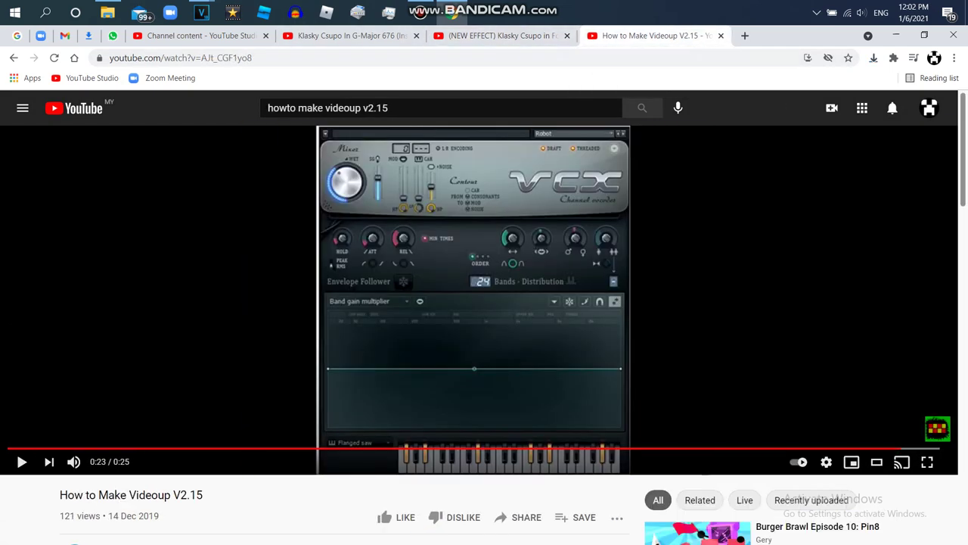
left_click(718, 36)
key("ctrl+shift+Tab")
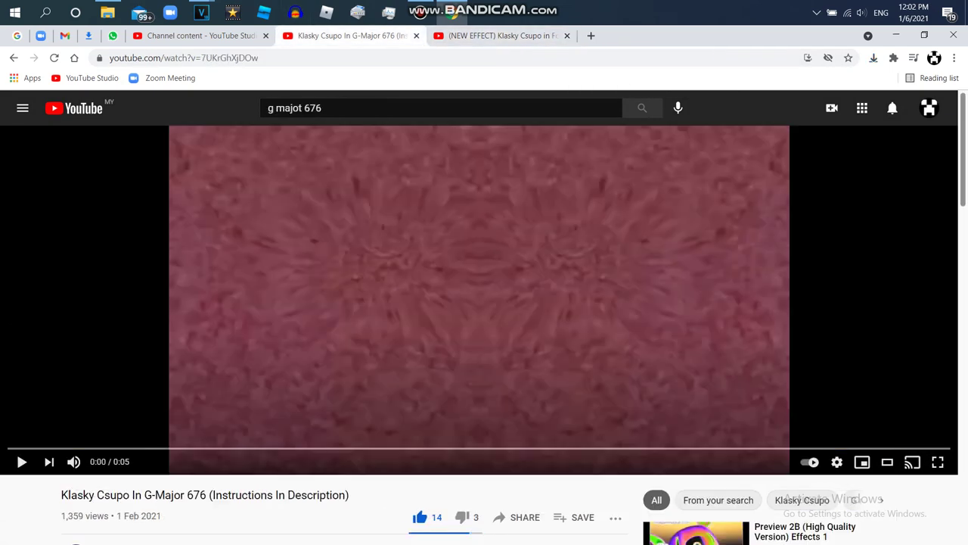
key("ctrl+Tab")
scroll(485, 333, "down", 5)
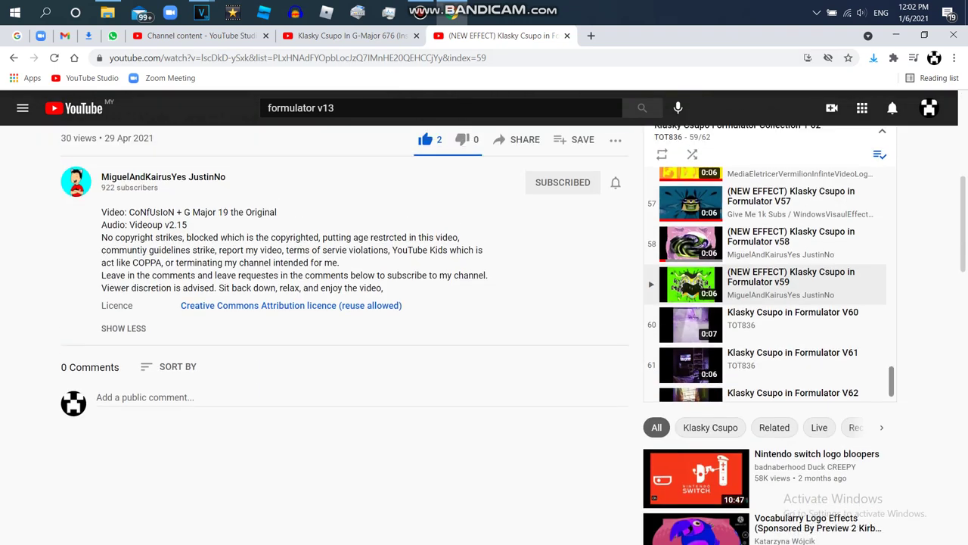
left_click(792, 318)
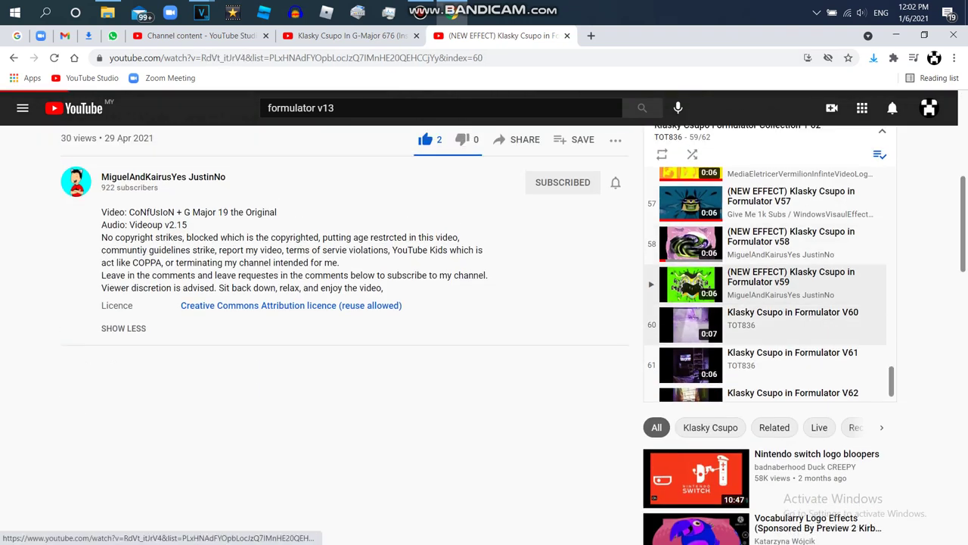
- Search YouTube for "formulator v60" and look through the results
left_click(337, 107)
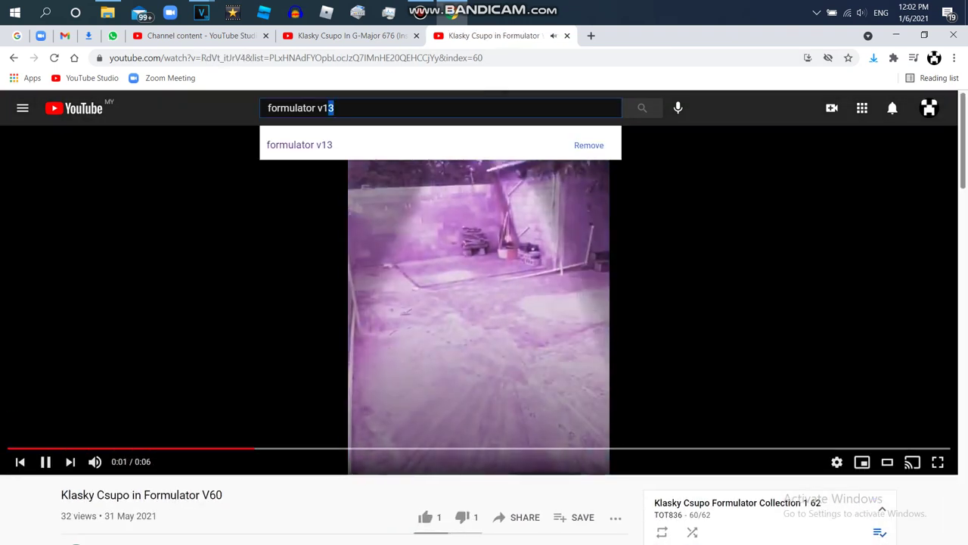
key("shift+Left")
key("shift+Left")
type("60")
key("Return")
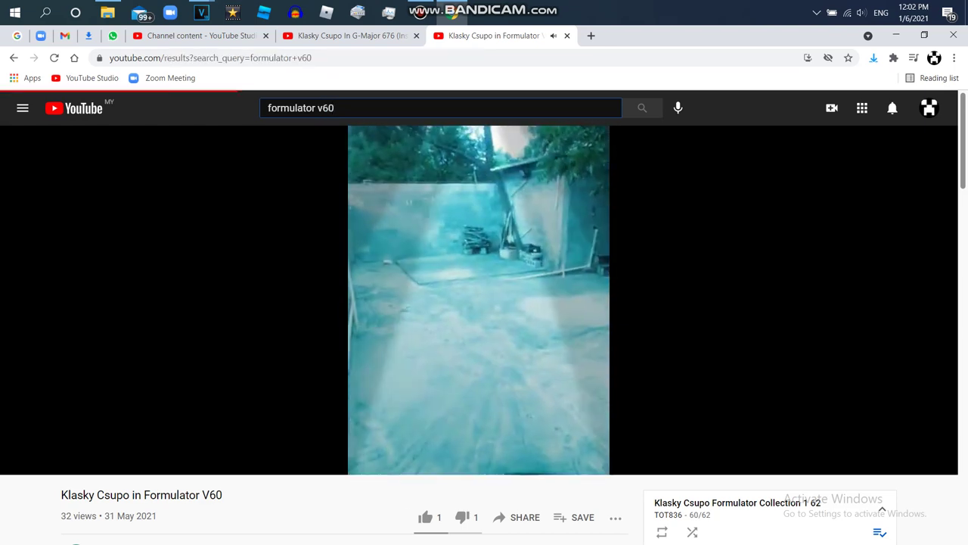
scroll(484, 332, "down", 5)
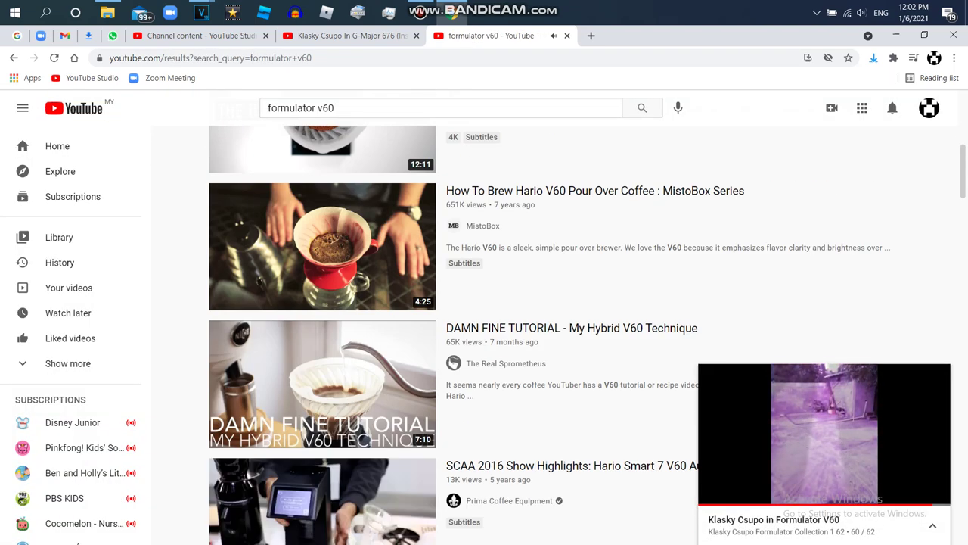
- Add the channel owner's name before "formulator v60" in the search and look through the results
left_click(267, 108)
type("ayden chong")
key("Return")
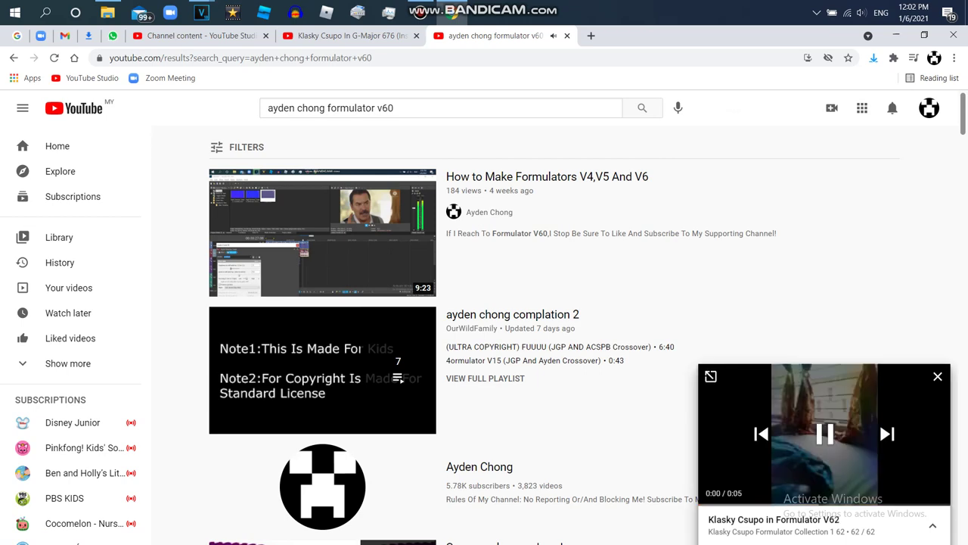
scroll(484, 333, "down", 10)
- Insert "klasky csupo in" before "formulator v60" and repeat the search
left_click(325, 108)
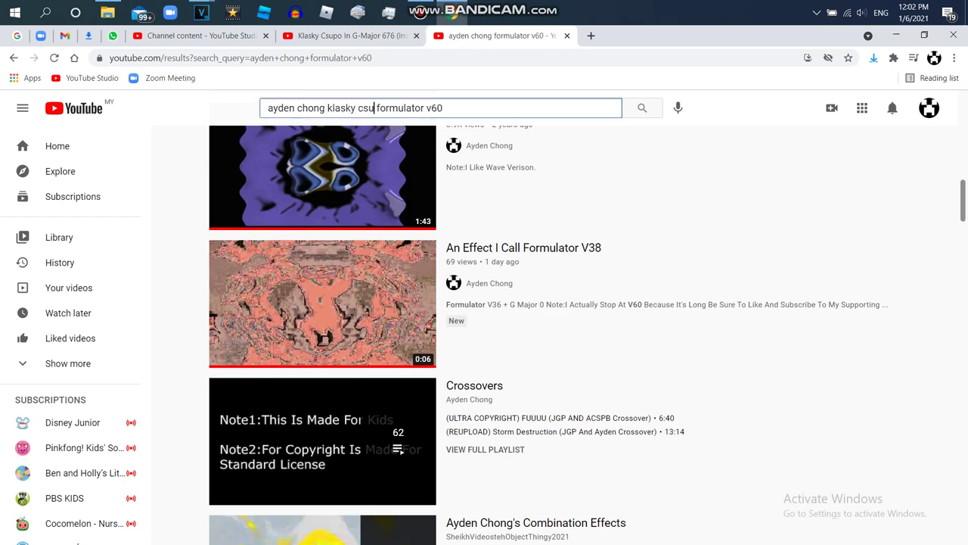
type("klasky csupo in")
key("Return")
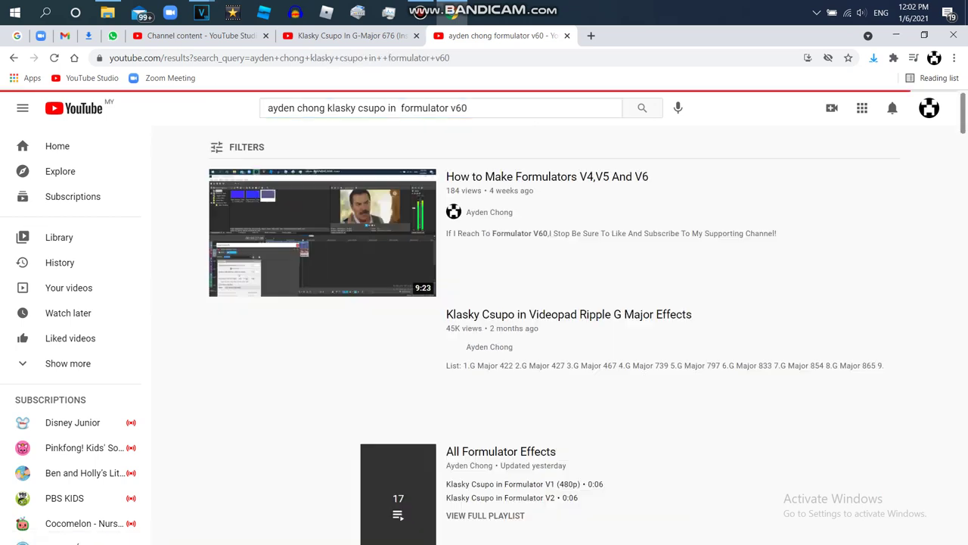
- Search for "an effect i call formulator v60" and look through the results
left_click_drag(397, 107, 268, 107)
type("a")
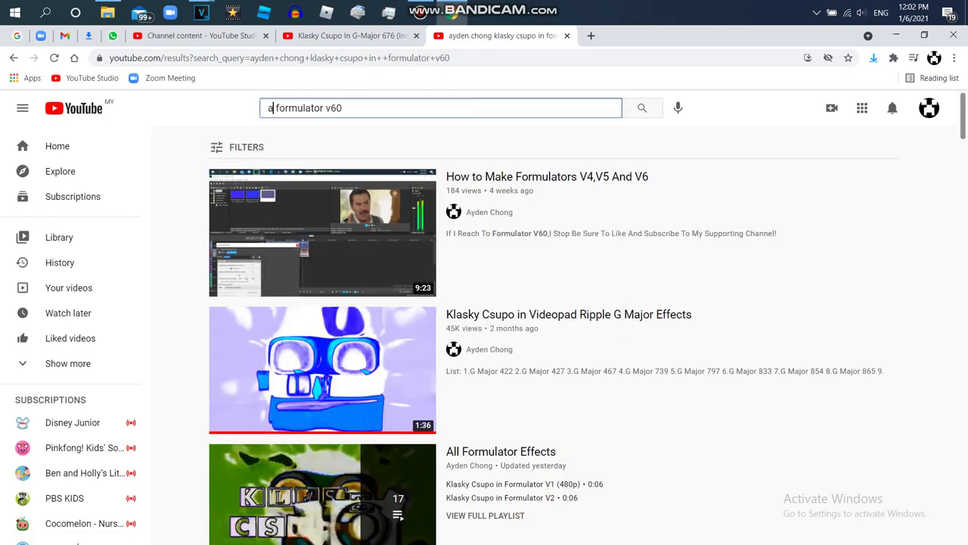
type("n effect i call")
key("Return")
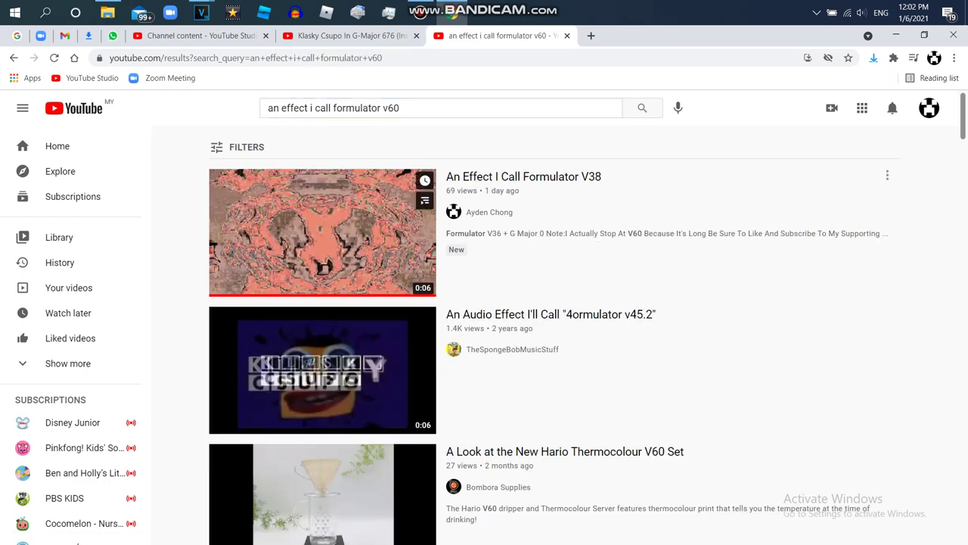
scroll(325, 303, "down", 8)
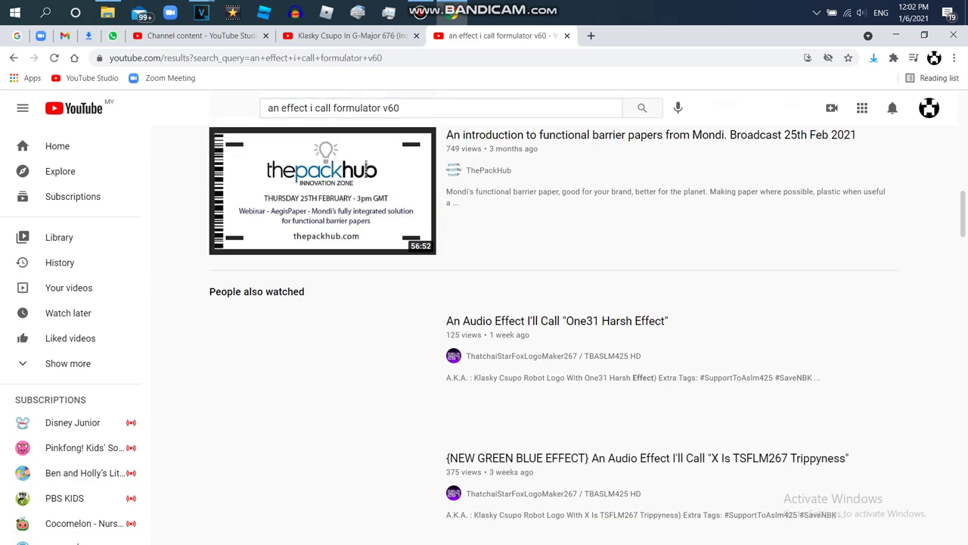
scroll(325, 302, "up", 8)
- Open the channel's uploaded videos and look through them for the Formulator V60 effect
left_click(489, 212)
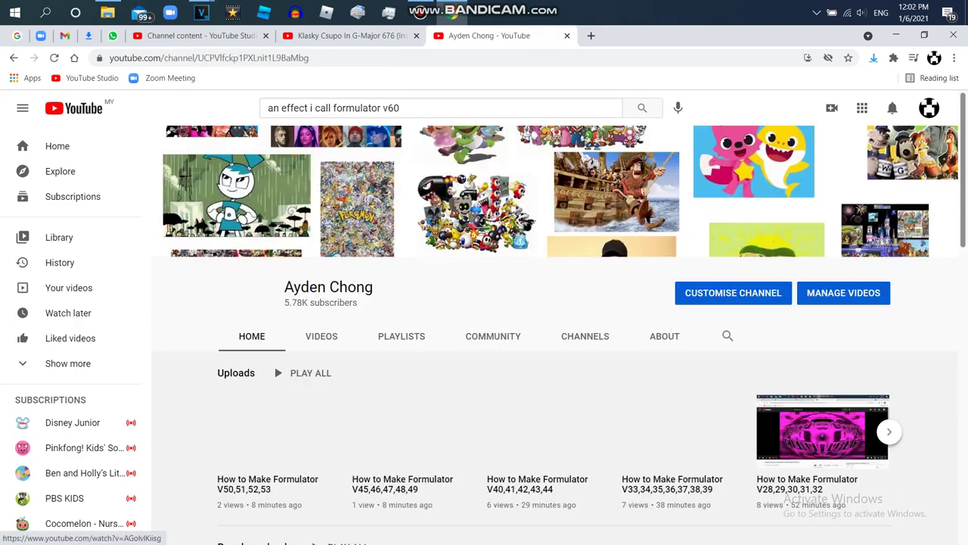
left_click(321, 335)
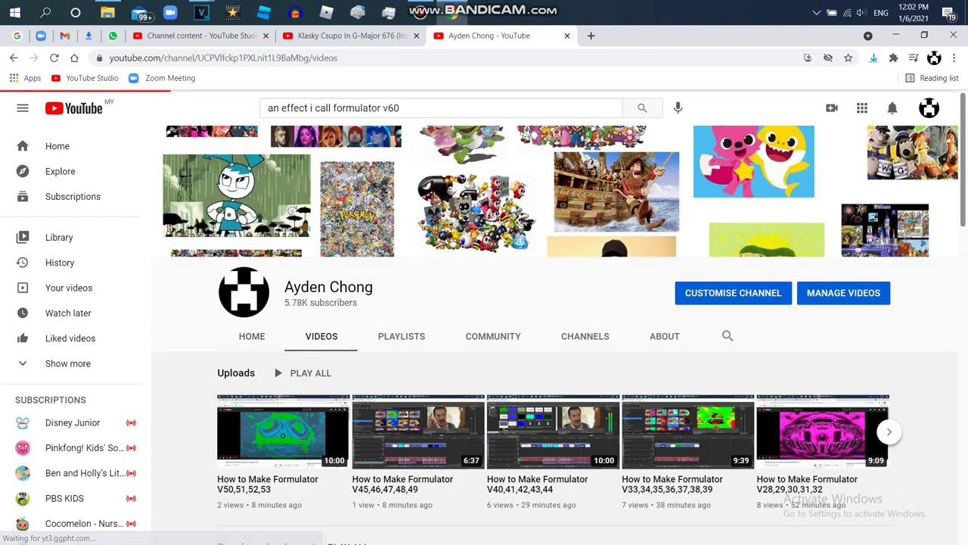
scroll(552, 340, "down", 2)
scroll(553, 348, "down", 10)
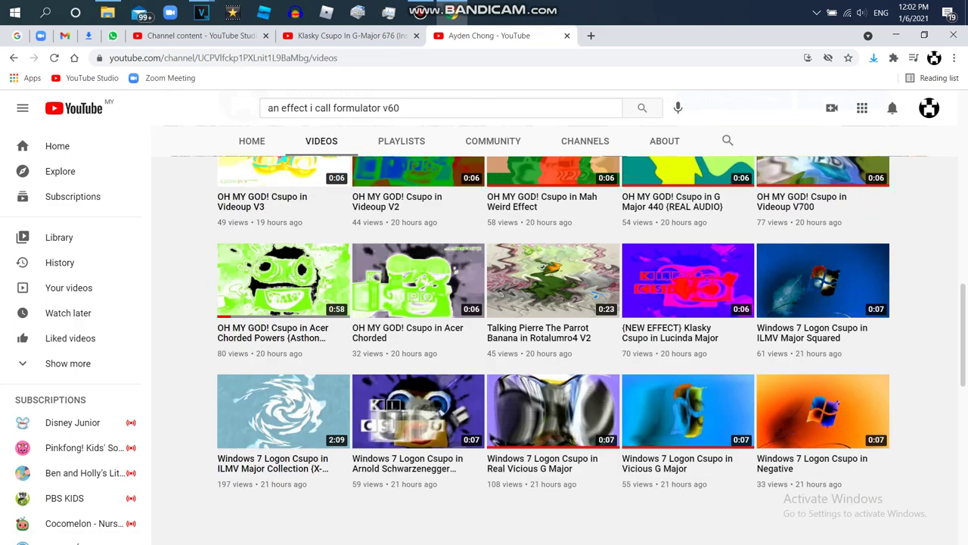
scroll(552, 348, "down", 8)
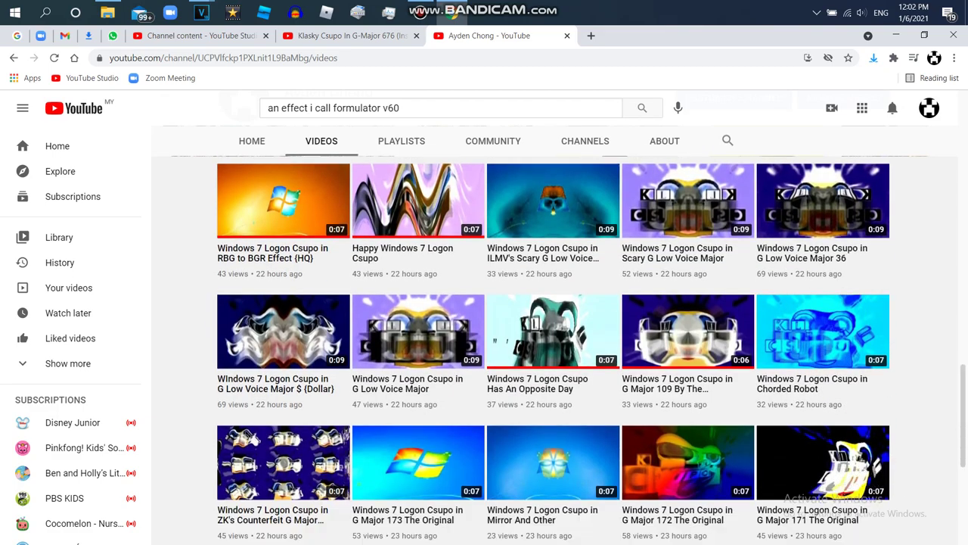
scroll(552, 348, "down", 5)
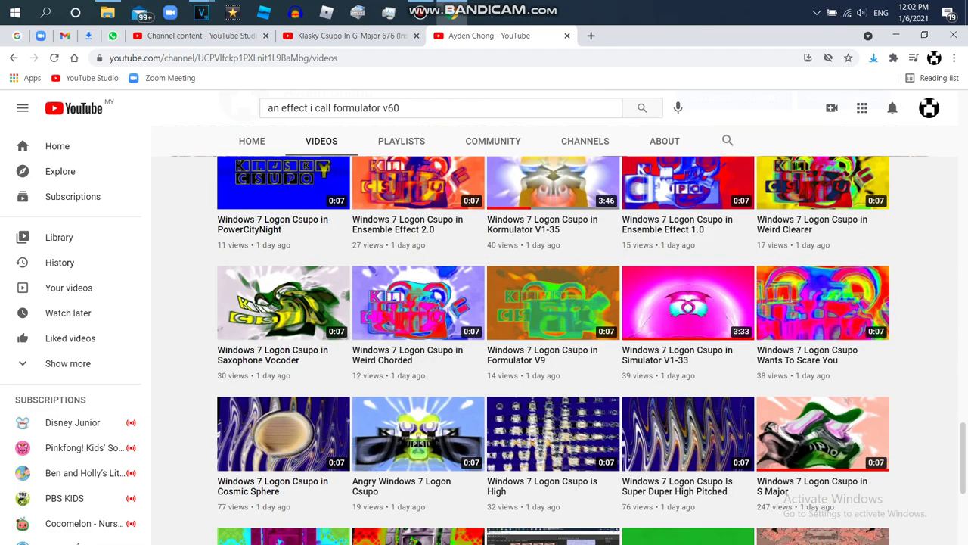
scroll(552, 348, "down", 5)
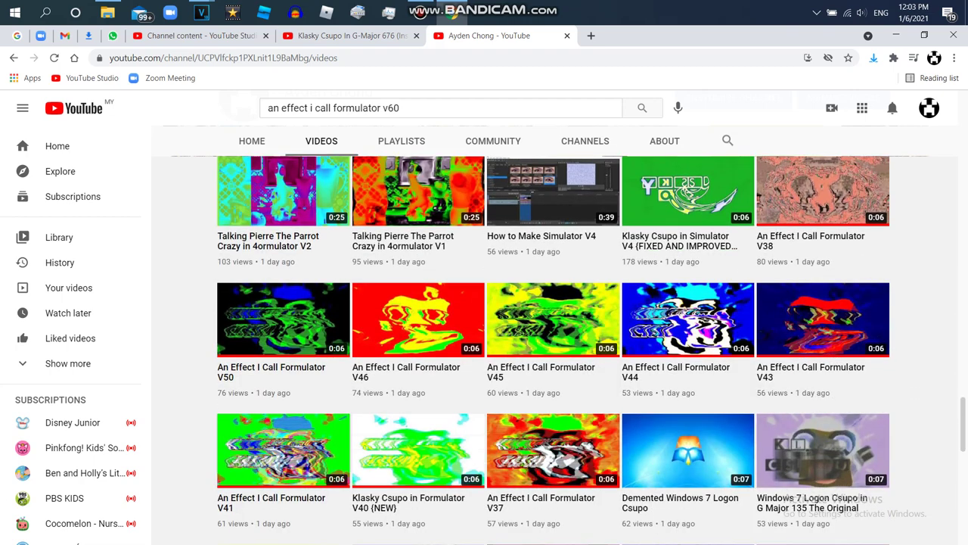
scroll(552, 348, "up", 2)
scroll(553, 350, "up", 3)
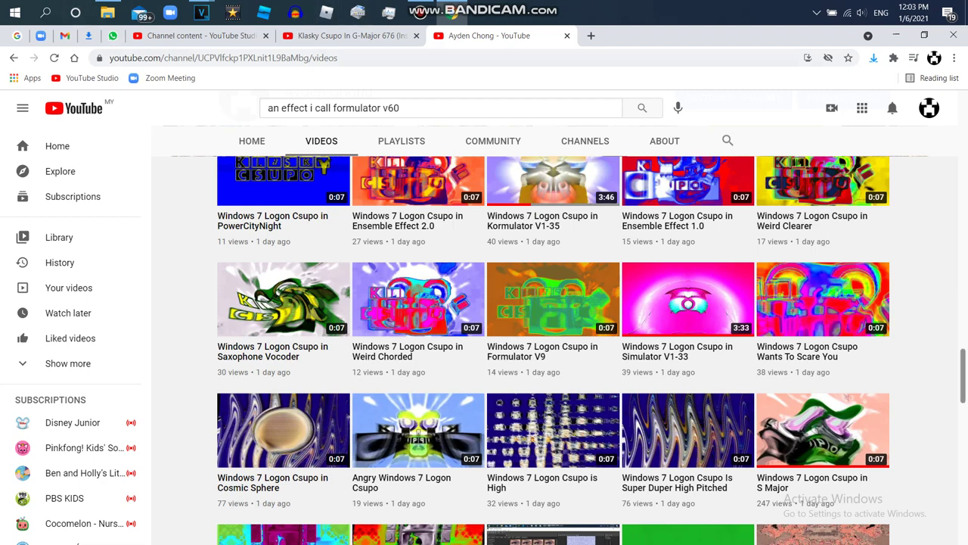
- In YouTube Studio, upload the video file "An Effect I Call Formulator V60.avi"
key("ctrl+1")
left_click(616, 394)
left_click(889, 110)
left_click(877, 136)
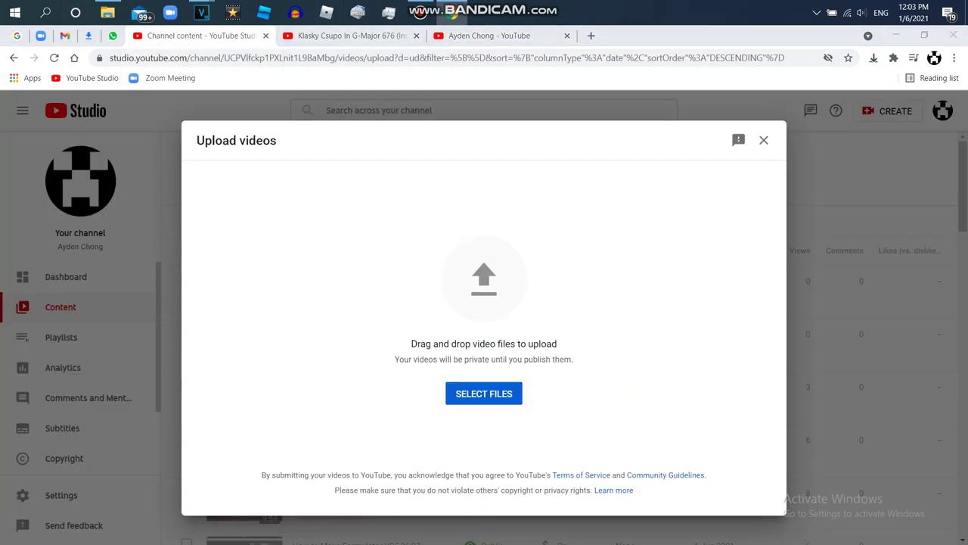
left_click(484, 394)
left_click(165, 222)
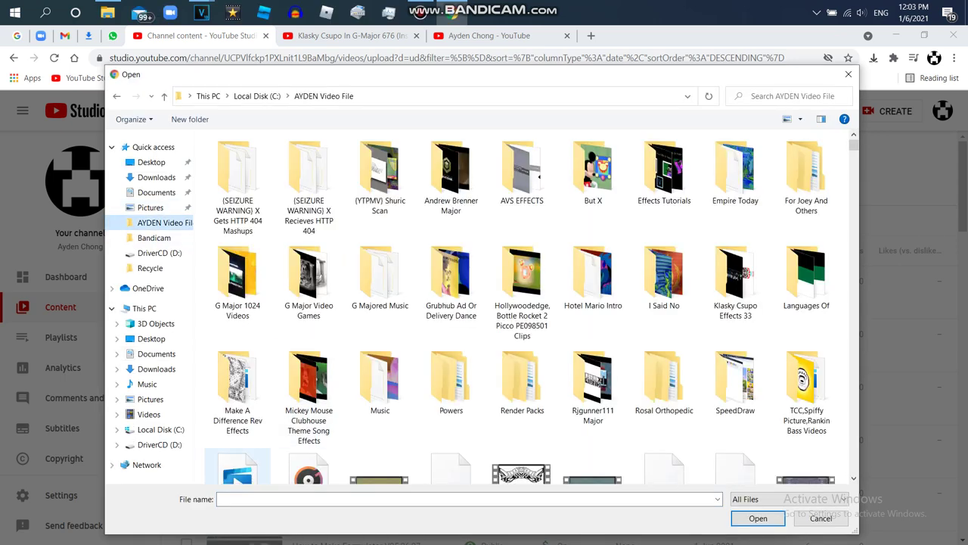
type("an")
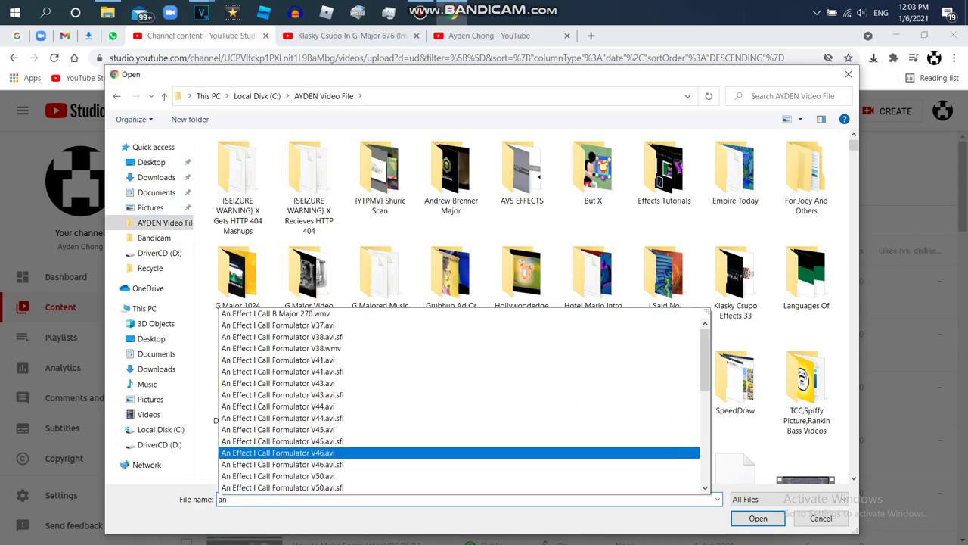
scroll(461, 401, "down", 1)
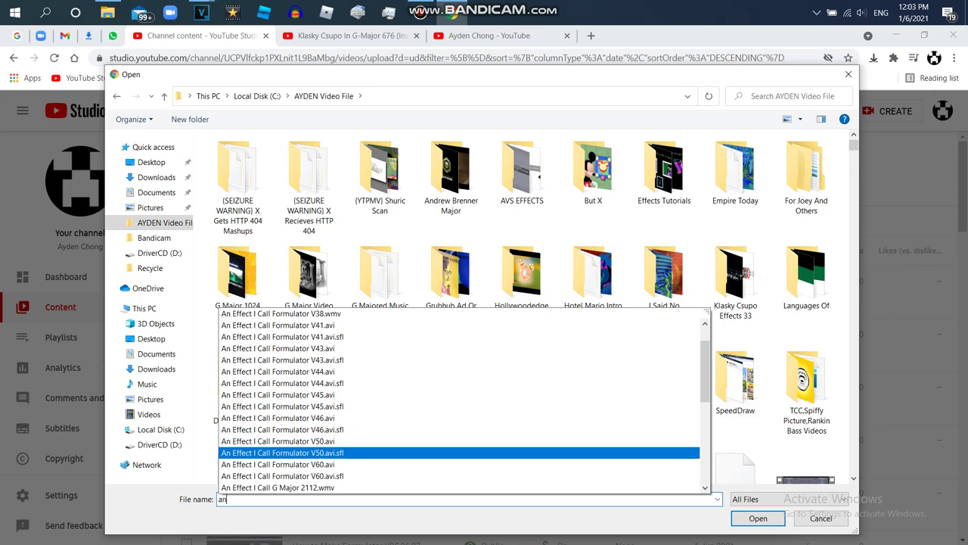
key("Return")
key("Return")
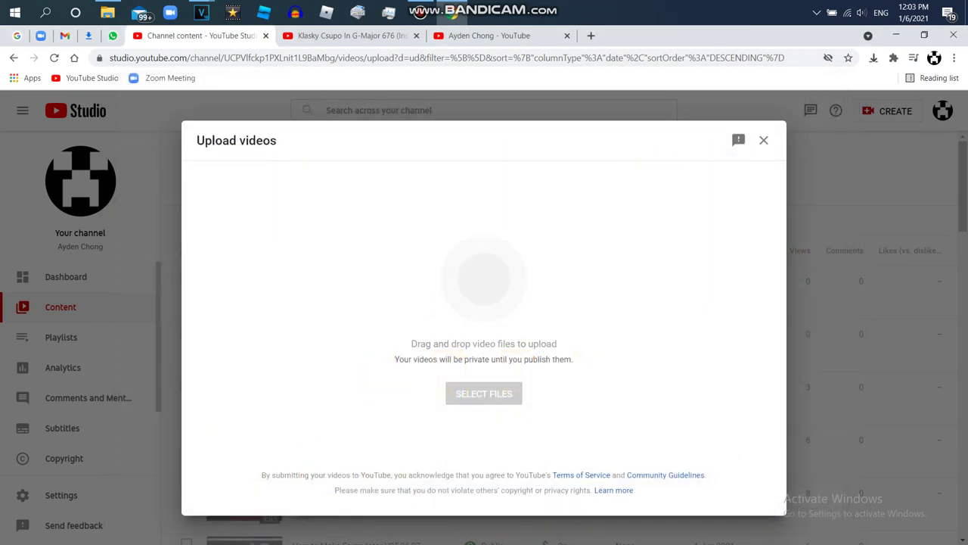
- Add "Power + G Major 62" above the default text in the video's description
key("Tab")
key("Return")
key("Return")
key("Return")
key("Return")
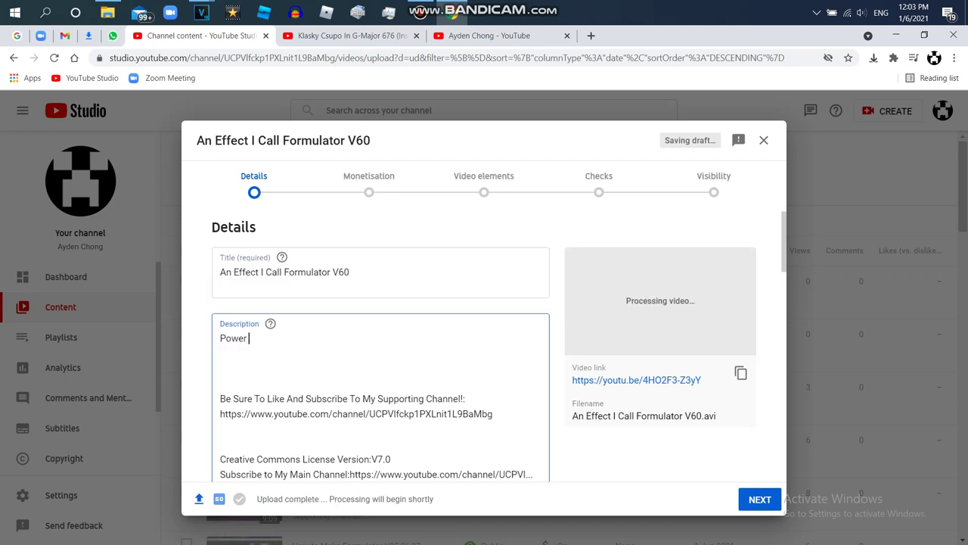
type("Power + G Major 62")
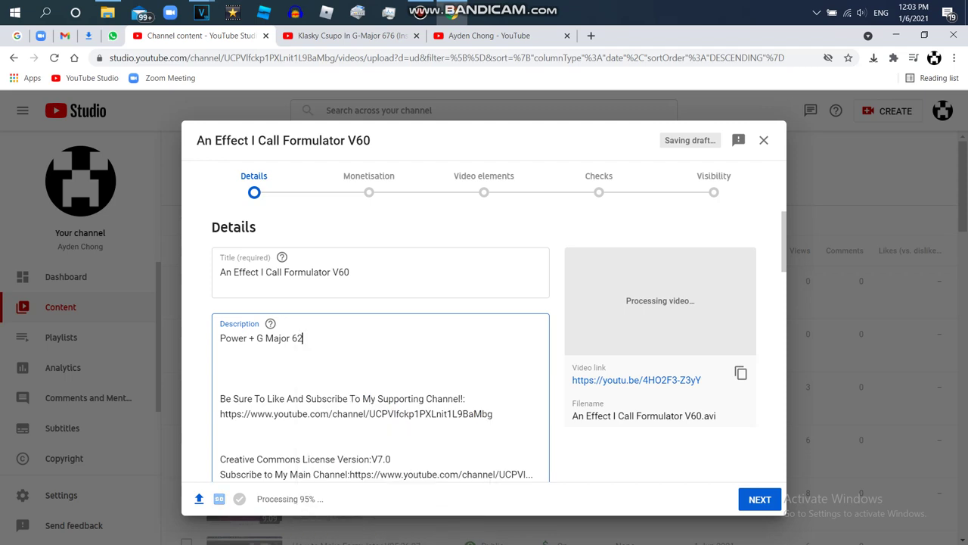
- Look through the Formulator videos in the channel's uploads again, then return to the V60 upload
key("ctrl+9")
scroll(552, 348, "down", 5)
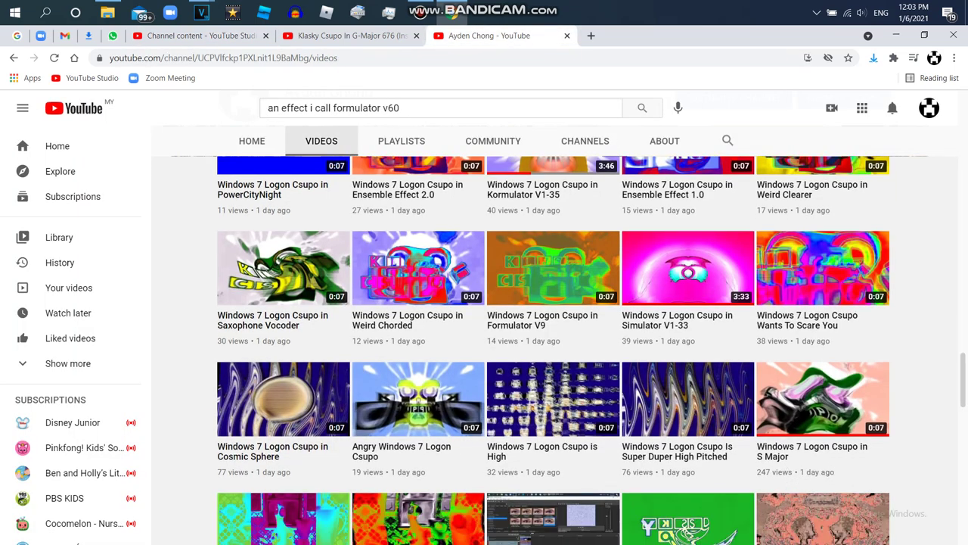
scroll(552, 348, "up", 1)
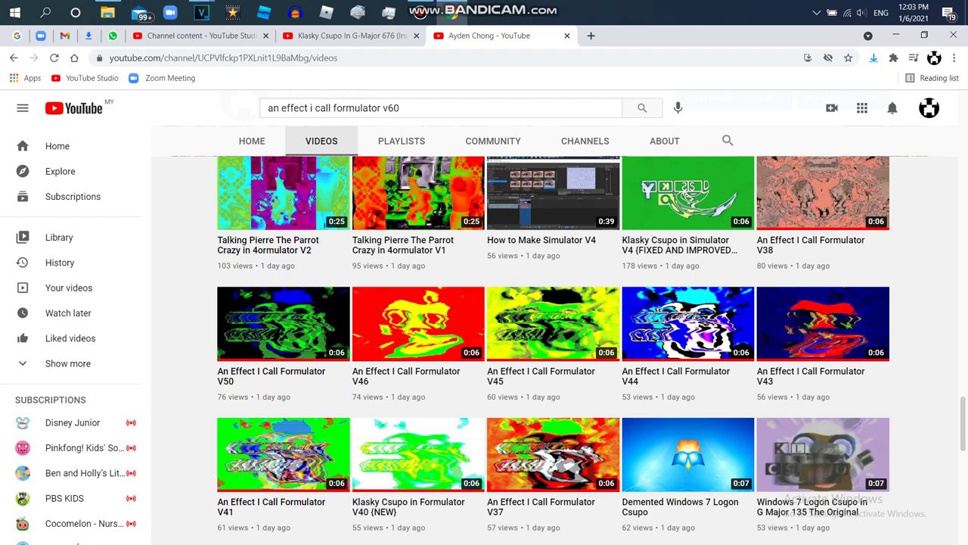
scroll(552, 348, "down", 3)
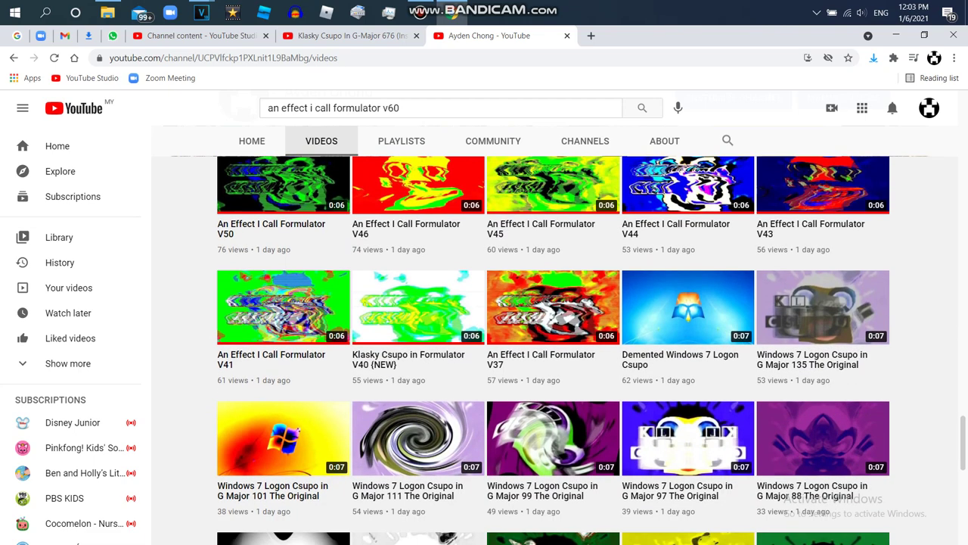
scroll(552, 348, "up", 2)
left_click(200, 35)
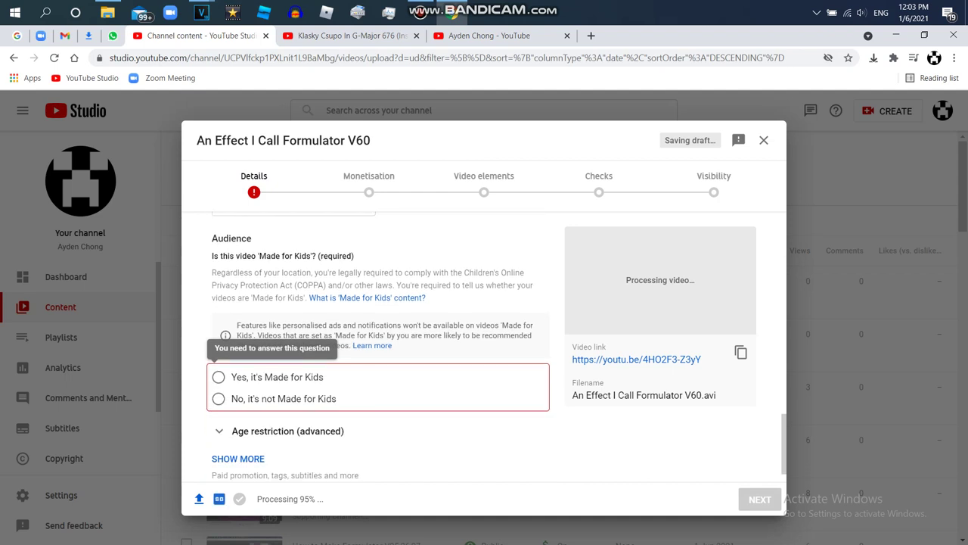
- Declare the video not made for kids and turn its monetisation on
left_click(218, 399)
left_click(369, 176)
left_click(233, 287)
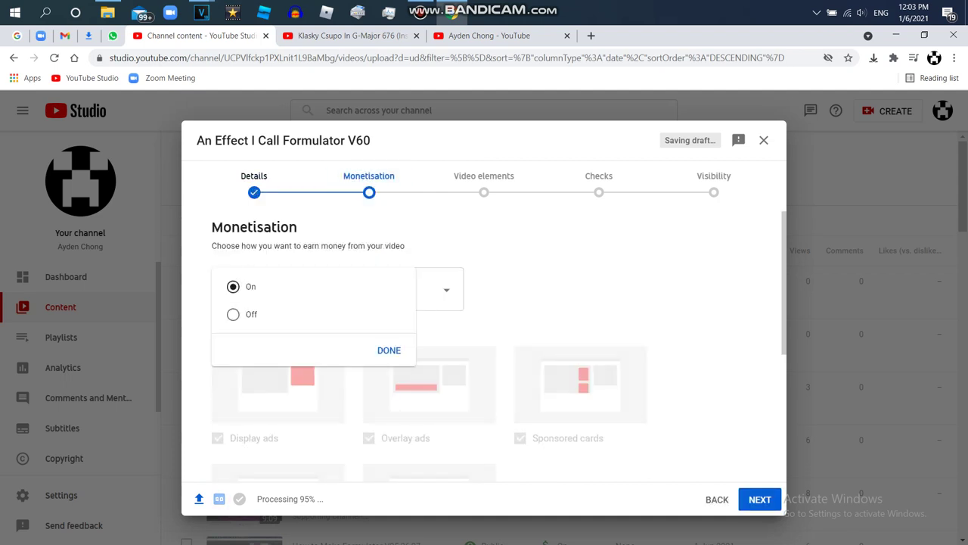
left_click(389, 349)
- Submit an ad suitability rating of "None of the above" and go on to the visibility settings
left_click(435, 176)
scroll(382, 340, "down", 5)
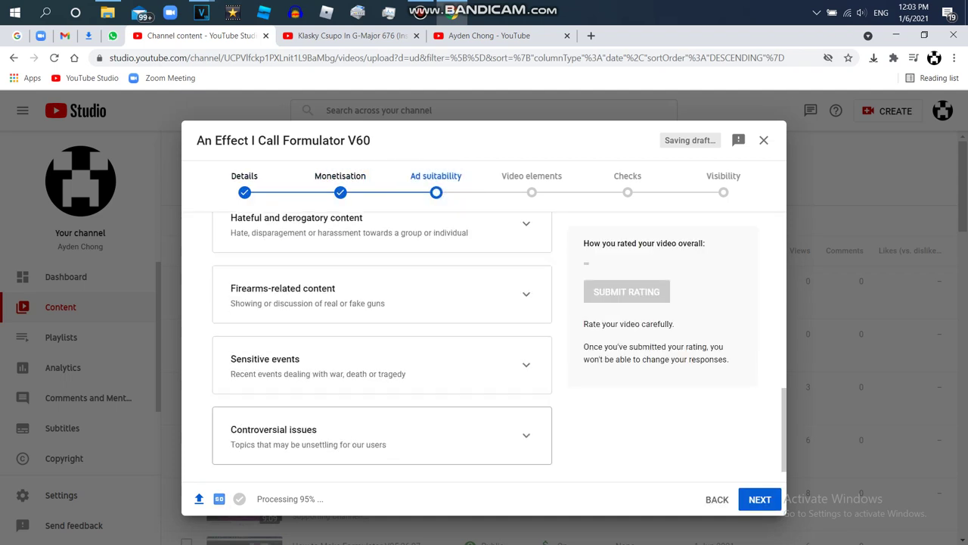
scroll(499, 348, "down", 1)
left_click(221, 455)
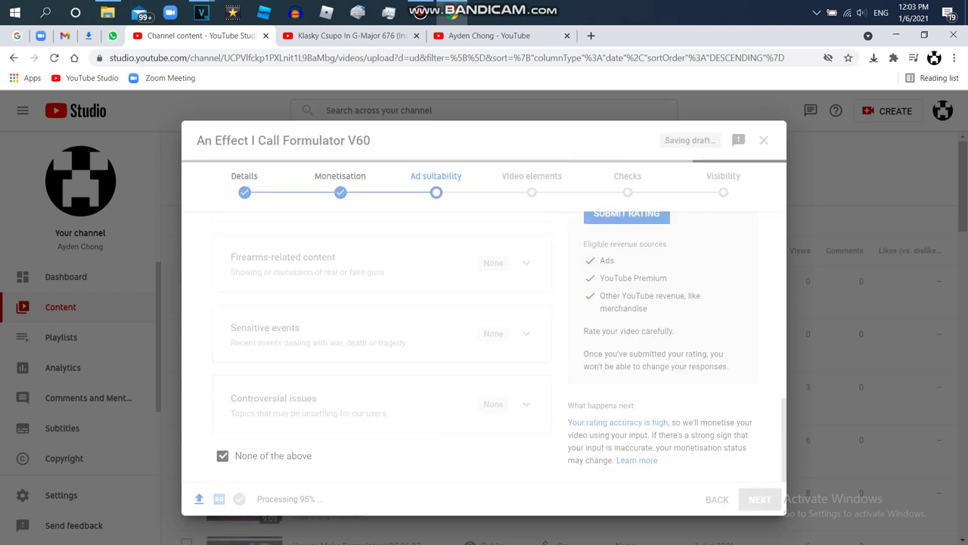
left_click(723, 182)
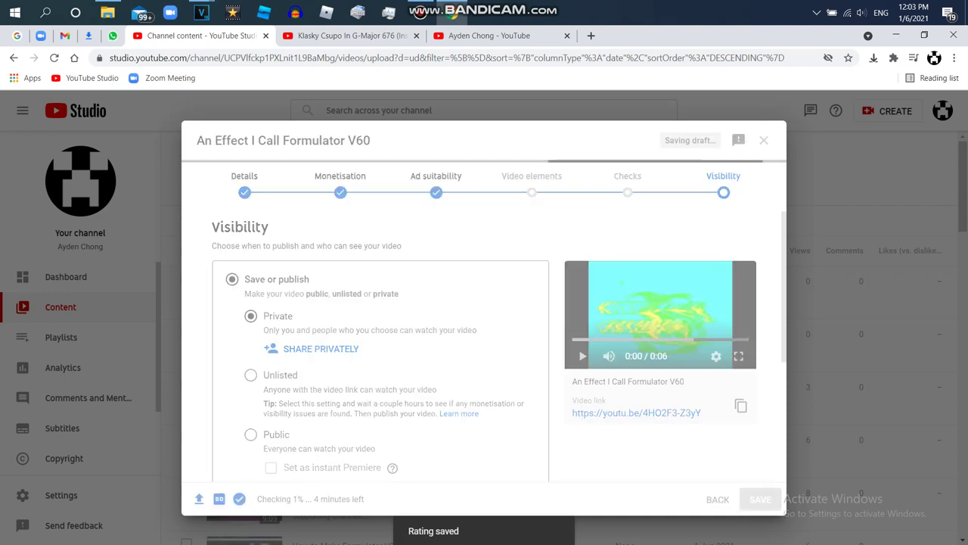
- In VEGAS Pro, copy the Stereo Interlacing clip near 00:04:30 with its audio to 00:06:11:28 and reverse the copy
mouse_move(201, 13)
left_click(133, 68)
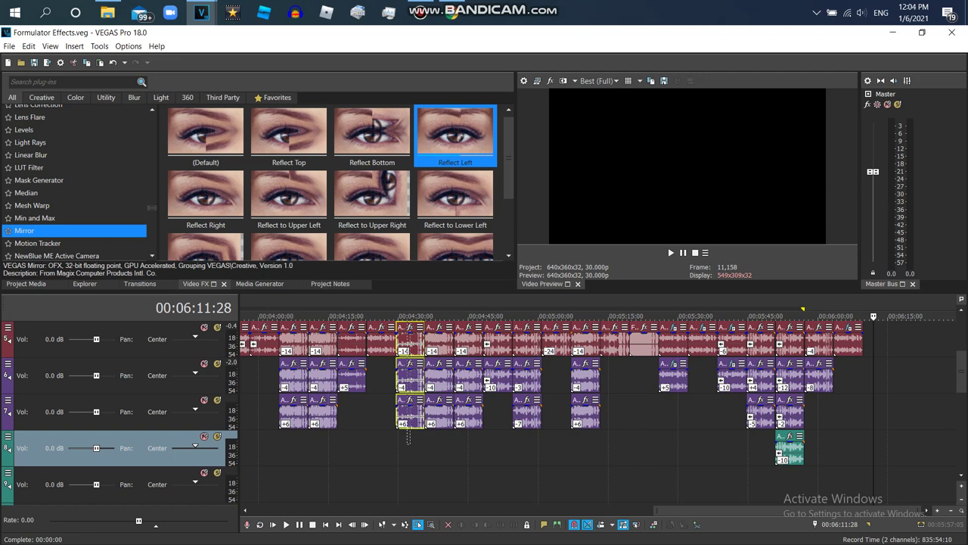
scroll(551, 413, "up", 4)
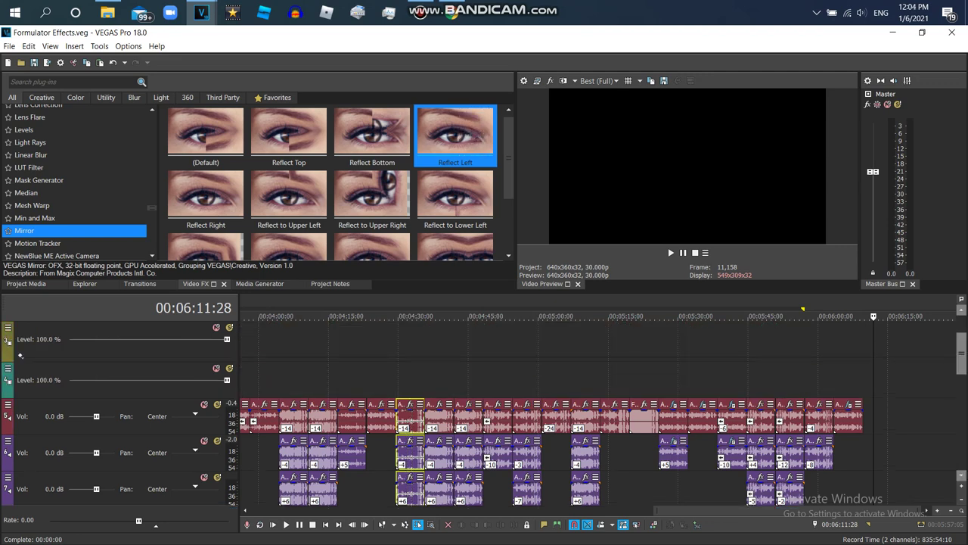
right_click(410, 378)
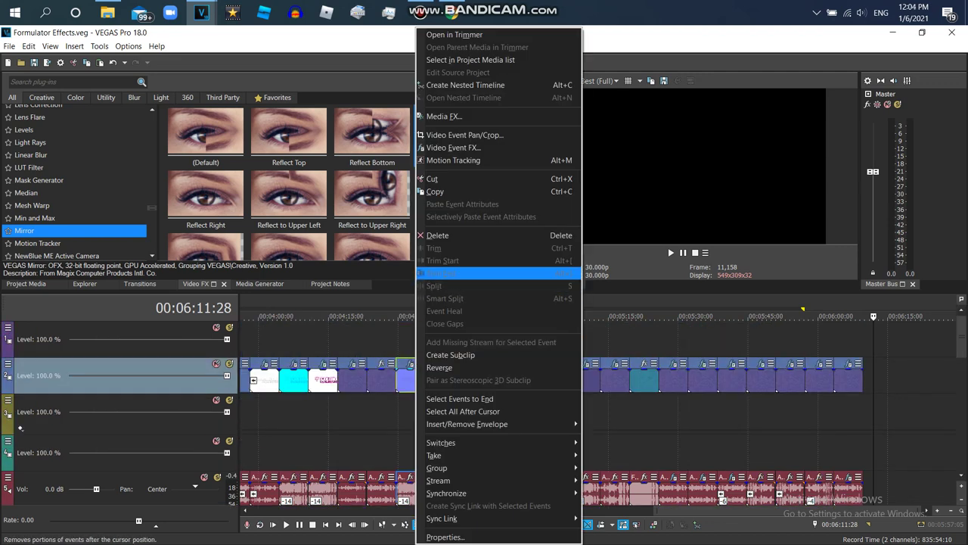
left_click(454, 189)
right_click(816, 369)
left_click(870, 110)
right_click(889, 378)
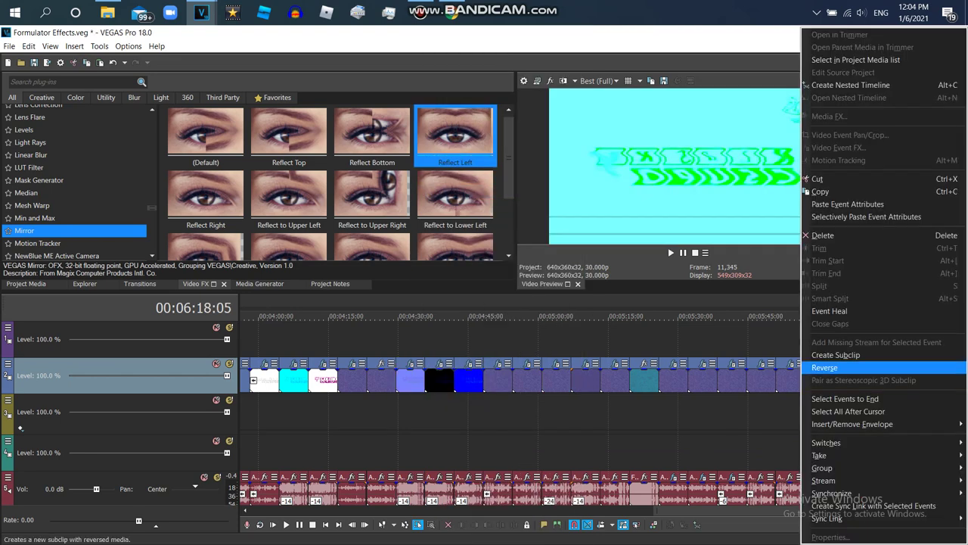
left_click(825, 367)
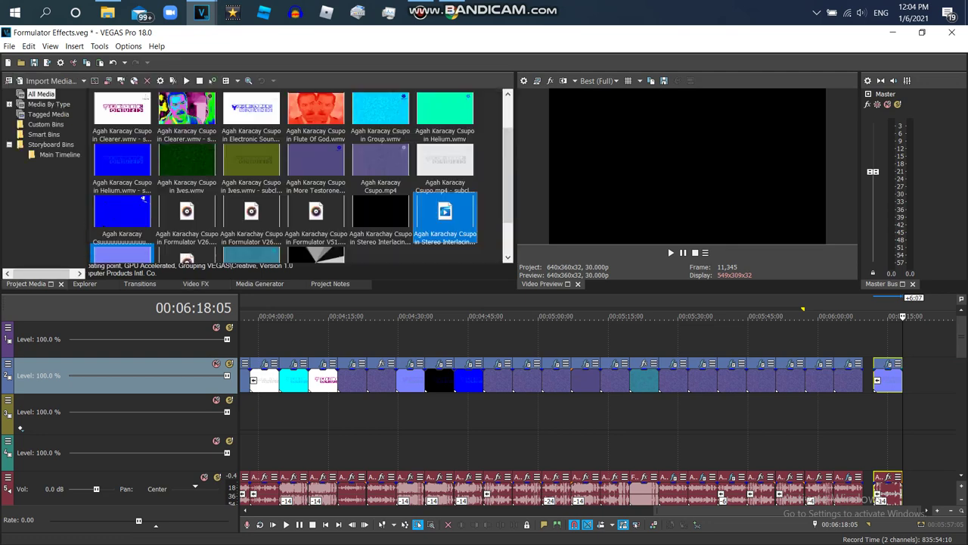
scroll(301, 176, "down", 1)
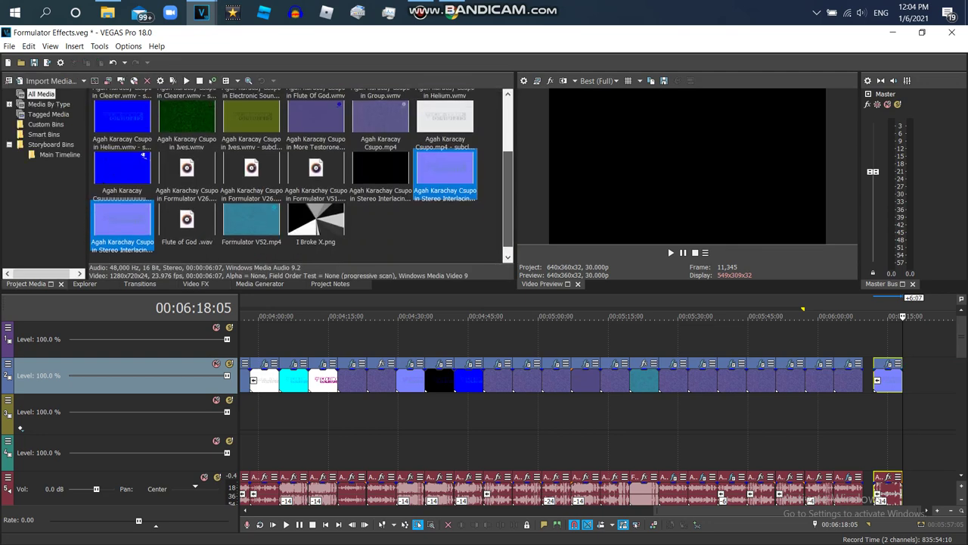
right_click(454, 180)
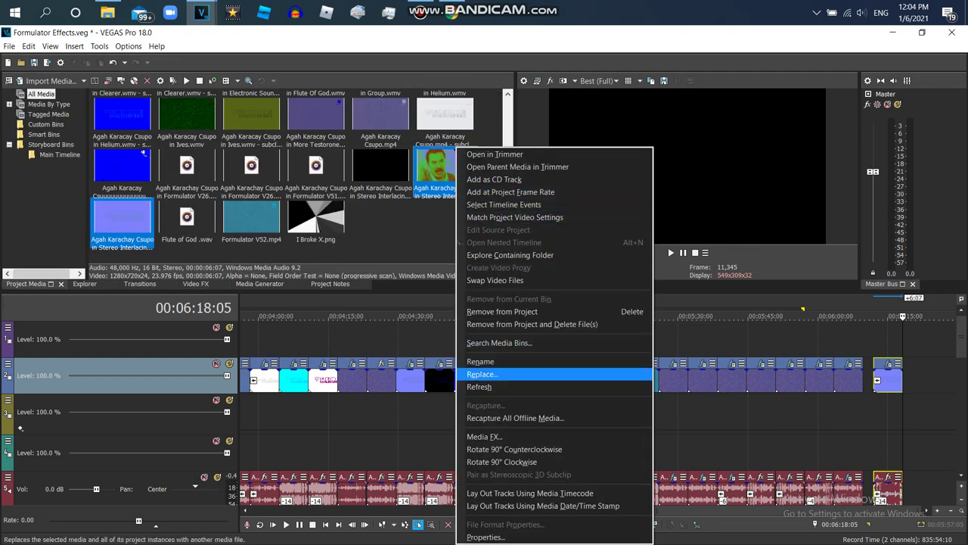
left_click(481, 374)
left_click(64, 185)
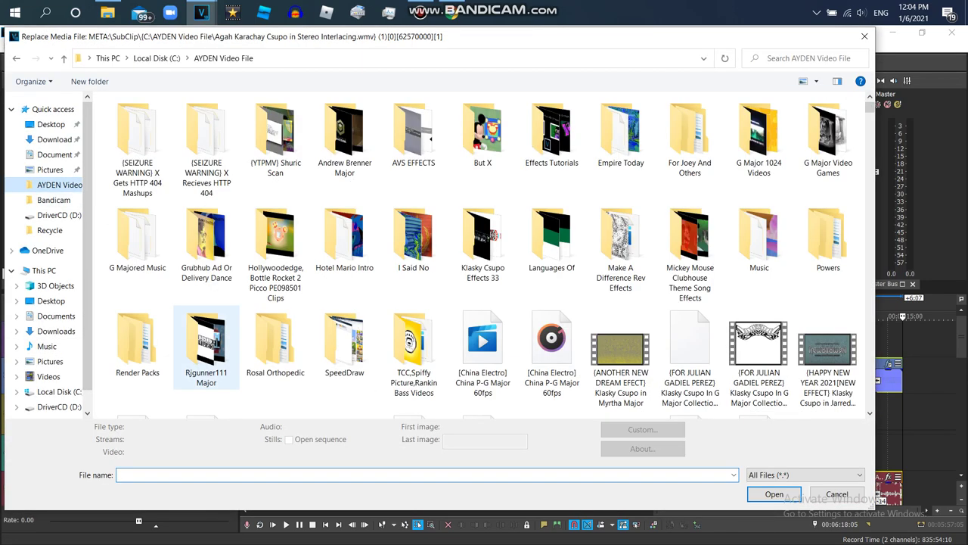
left_click(227, 475)
type("aga")
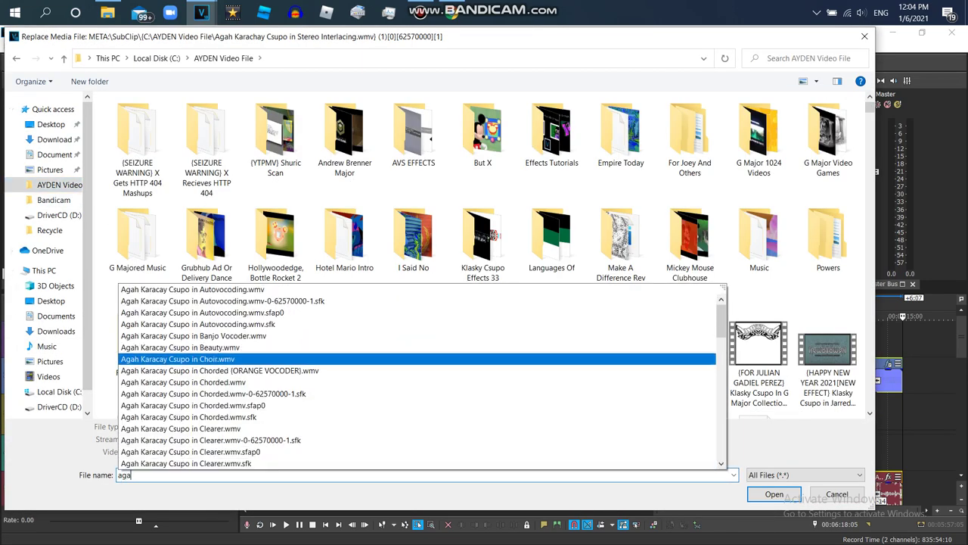
scroll(420, 375, "down", 10)
scroll(420, 393, "down", 4)
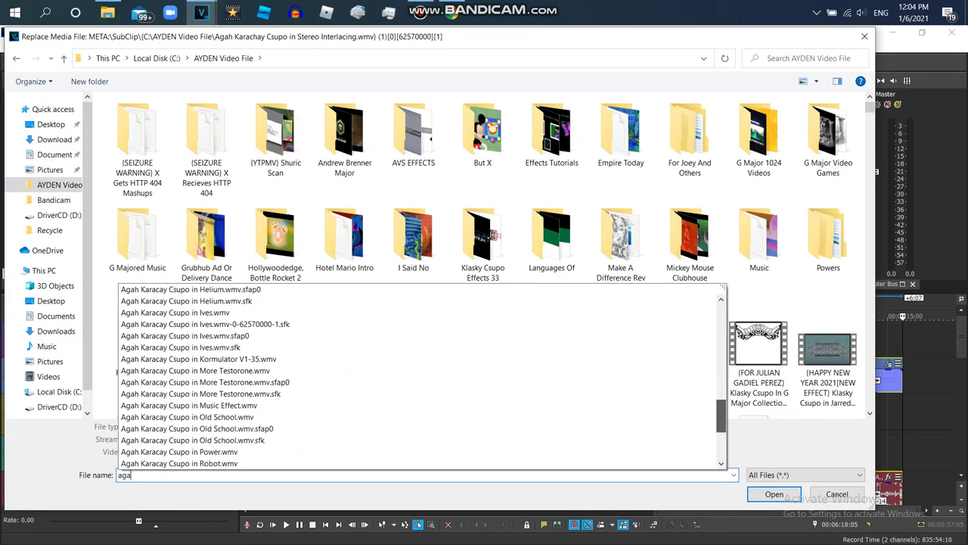
left_click(179, 382)
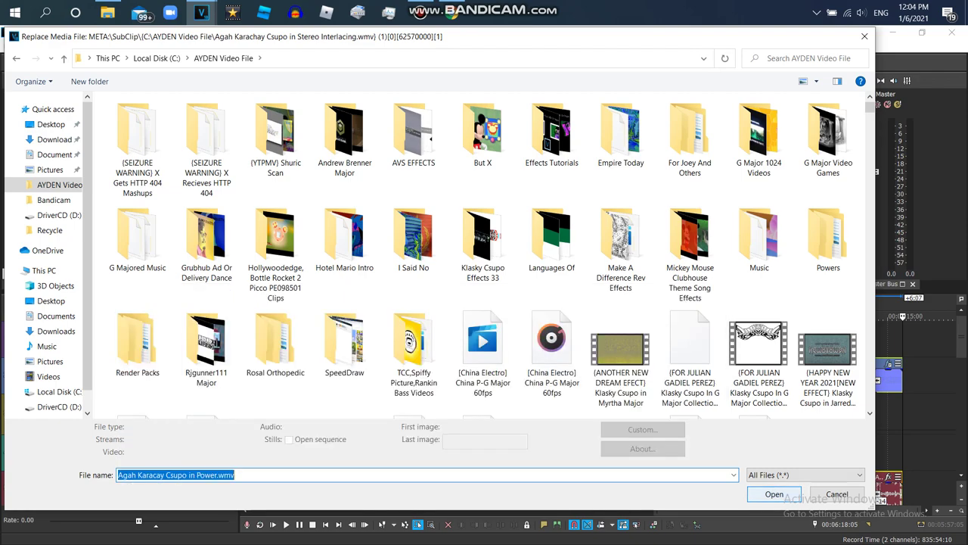
left_click(773, 494)
- Replace the remaining Stereo Interlacing subclip in the project media with "Agah Karacay Csupo in Power.wmv"
right_click(129, 216)
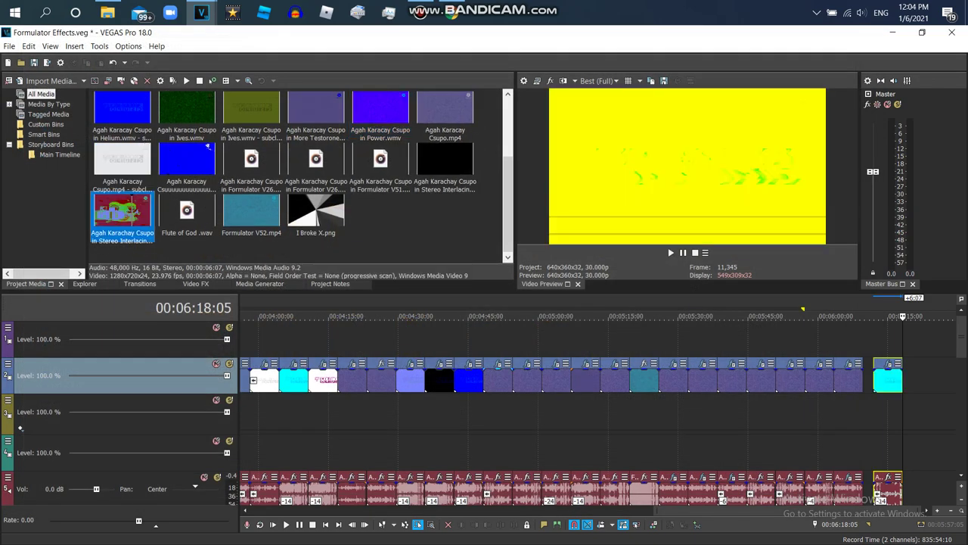
left_click(159, 374)
type("aga")
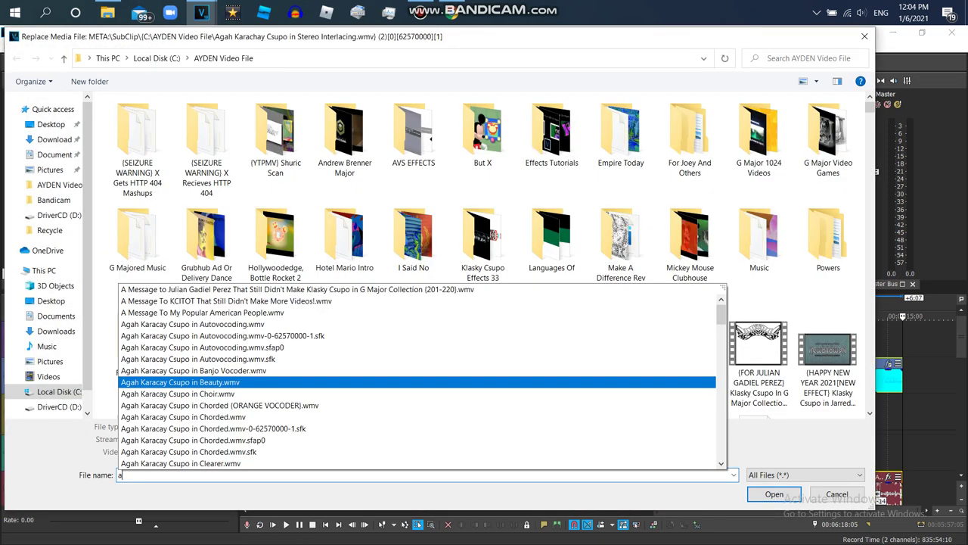
scroll(303, 356, "down", 15)
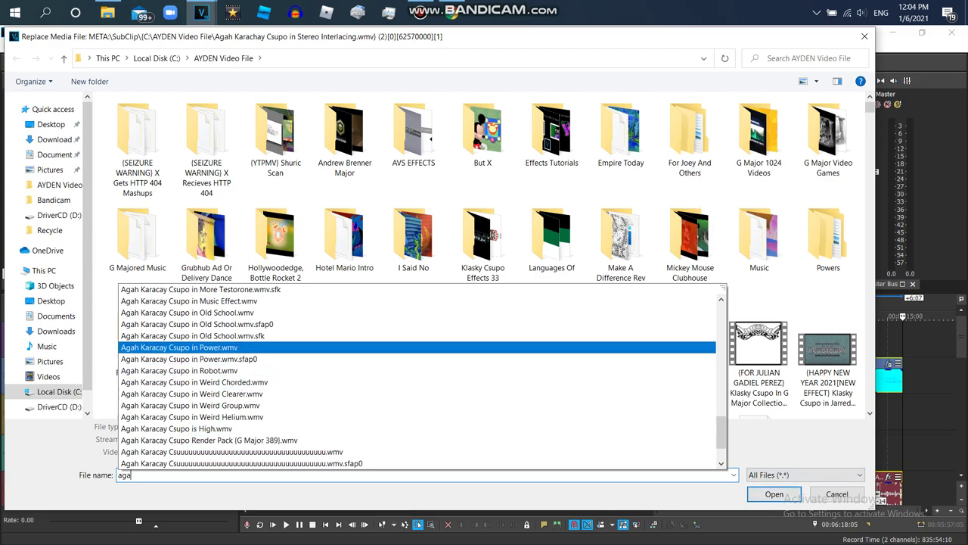
left_click(179, 346)
left_click(773, 494)
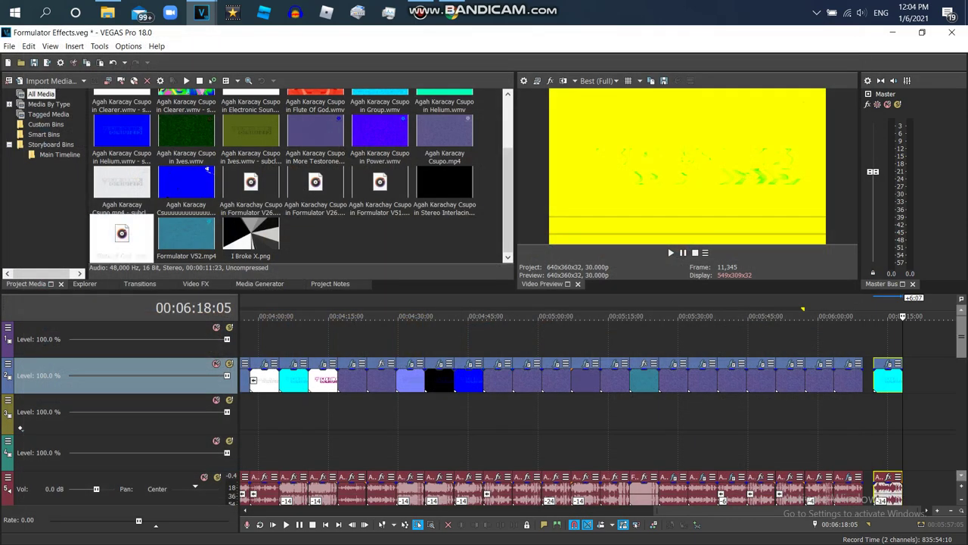
- Move the new Power clip with its audio against the end of the preceding clip at 00:06:09:21
scroll(484, 412, "down", 3)
right_click(376, 438)
key("Escape")
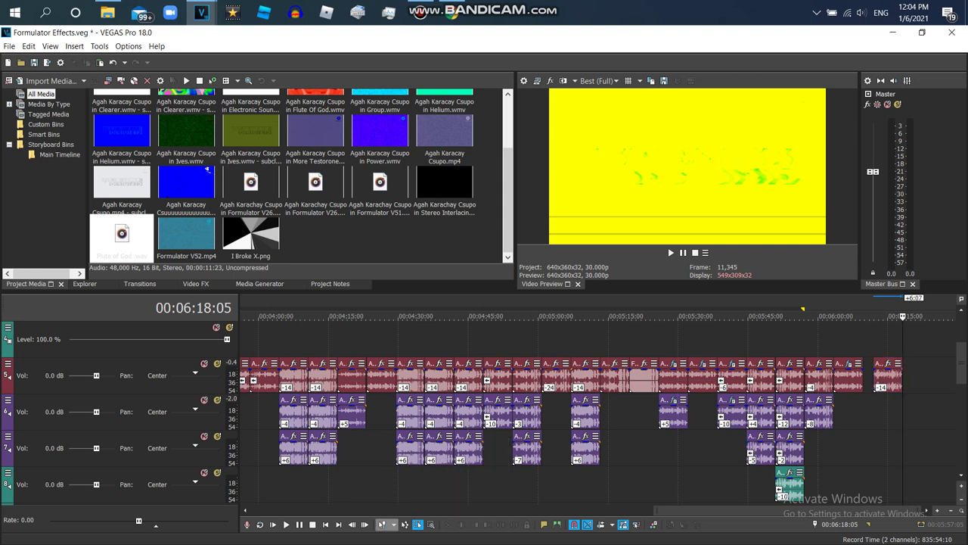
left_click(113, 385)
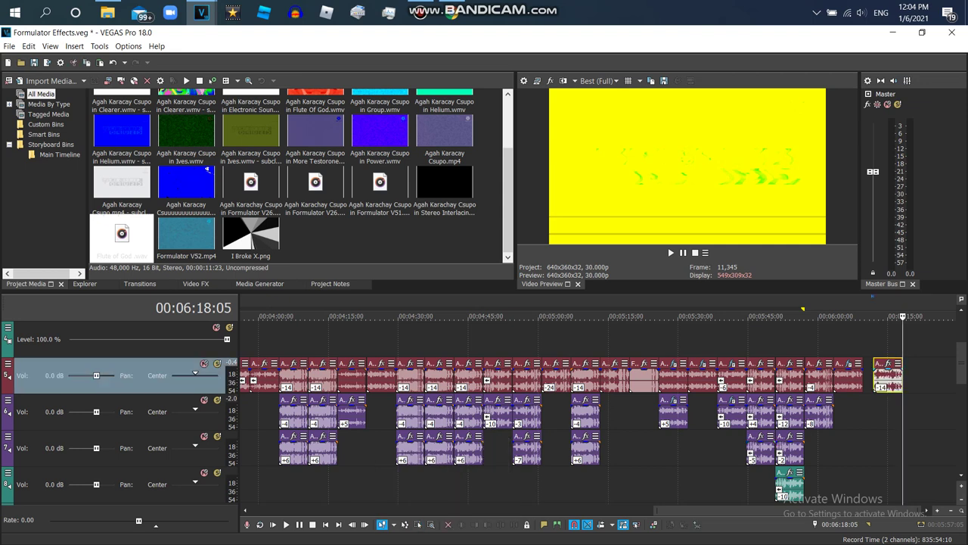
left_click_drag(887, 374, 877, 374)
left_click(862, 316)
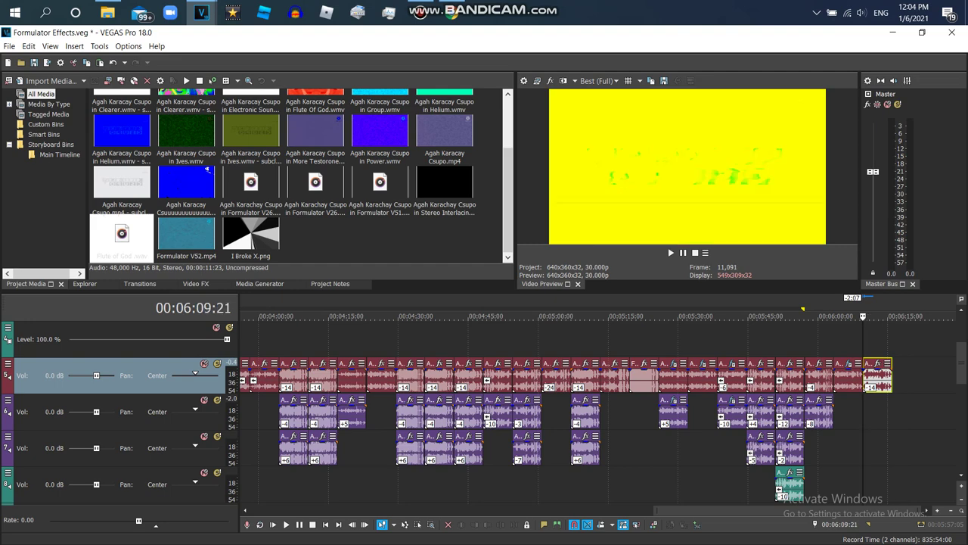
scroll(568, 408, "up", 3)
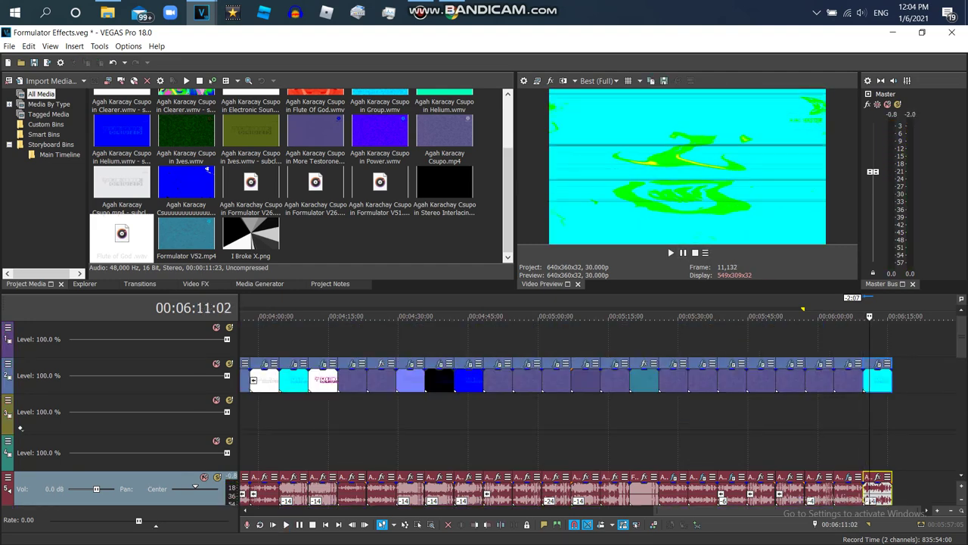
- Paste a copy of the Power clip with its audio below the original and align its start to 00:06:09:21
right_click(877, 375)
left_click(809, 186)
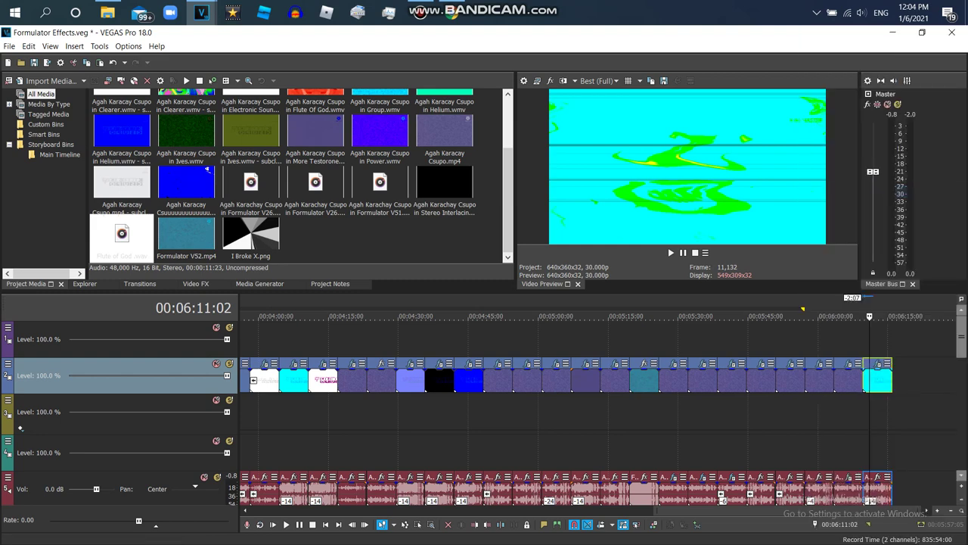
scroll(151, 412, "down", 3)
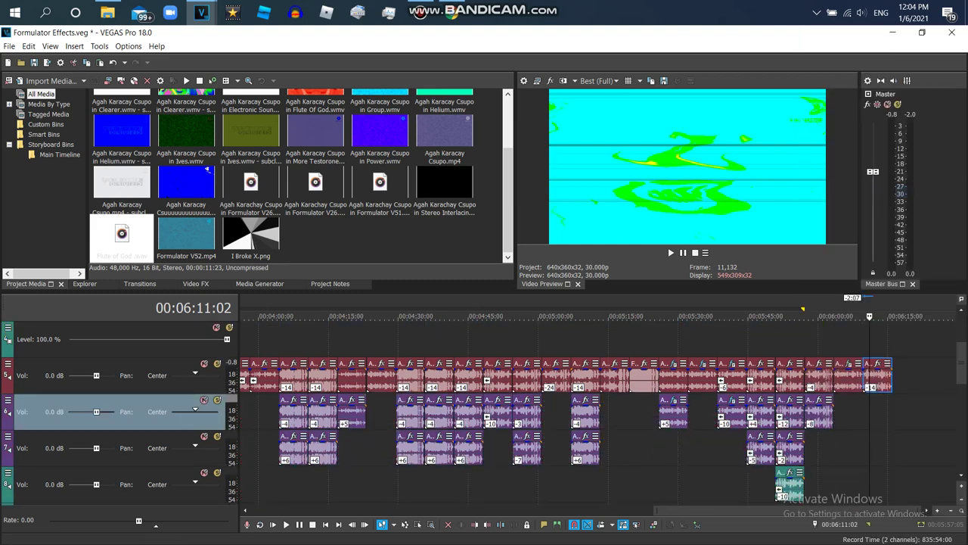
right_click(881, 402)
left_click(877, 156)
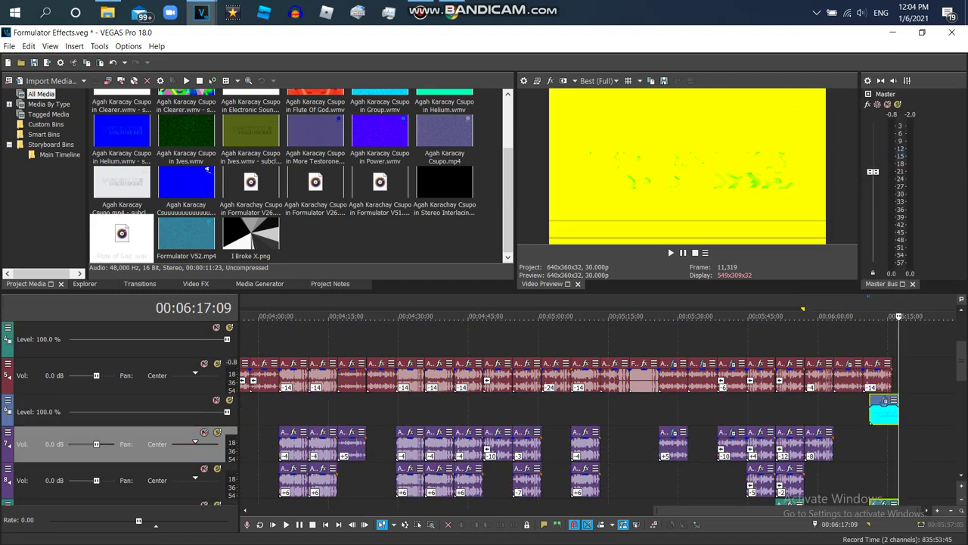
left_click_drag(884, 412, 873, 412)
- Delete the extra video track holding the copied video and move the copied audio to track 6 beneath the original
right_click(873, 408)
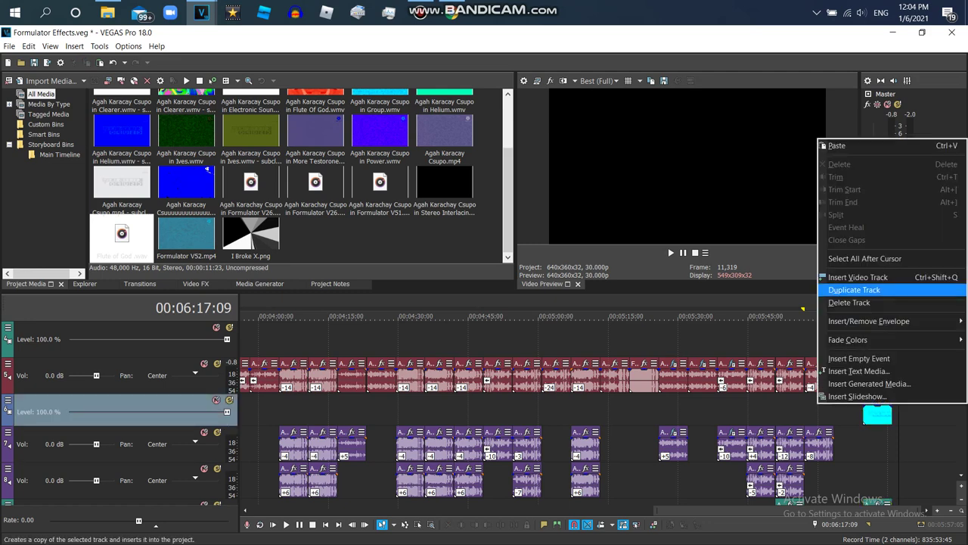
left_click(847, 242)
left_click(877, 484)
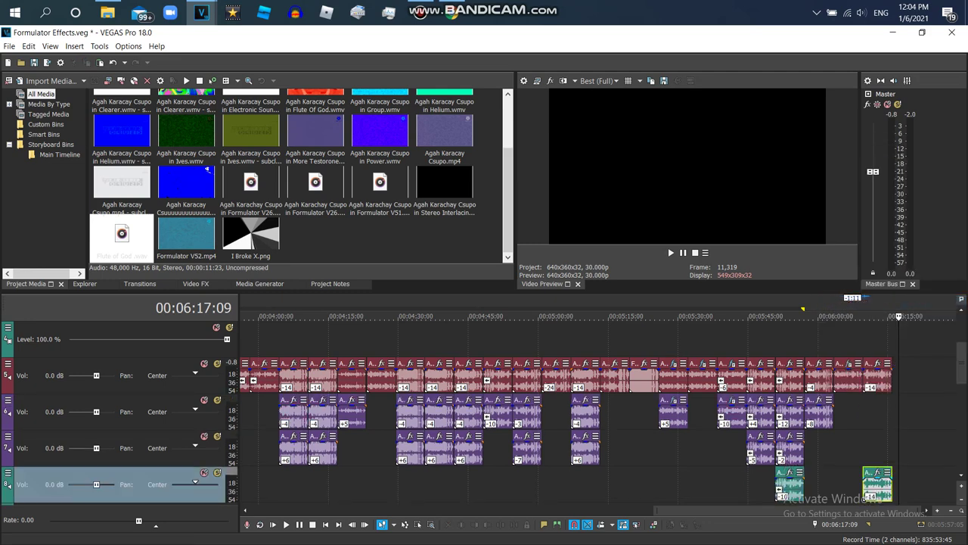
left_click_drag(878, 484, 878, 411)
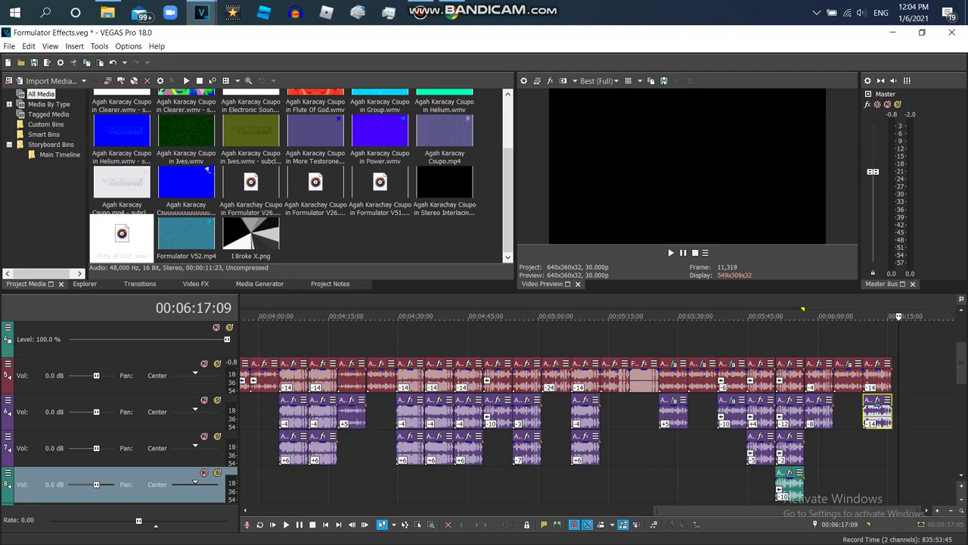
- Set the pitch change of the copied Power audio on track 6 to -4
right_click(877, 411)
left_click(830, 536)
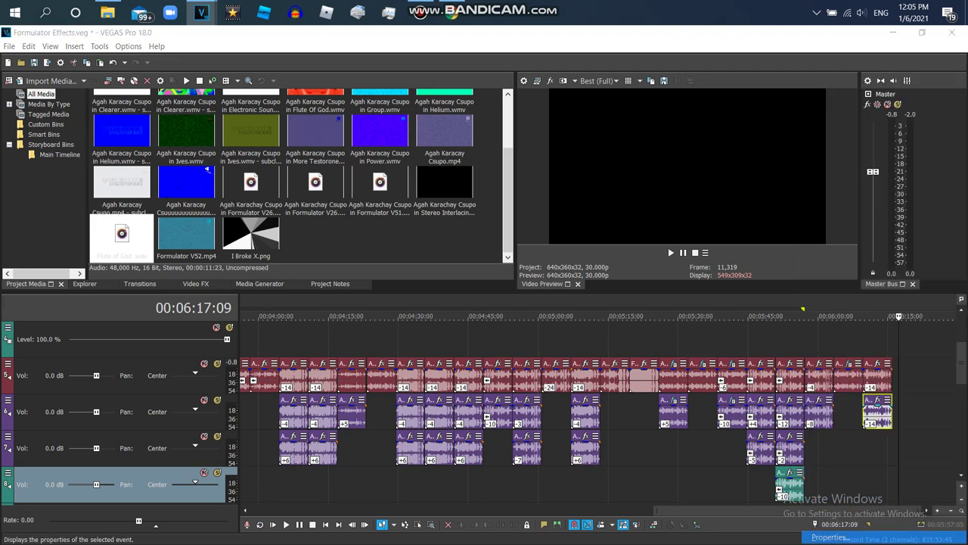
left_click(561, 301)
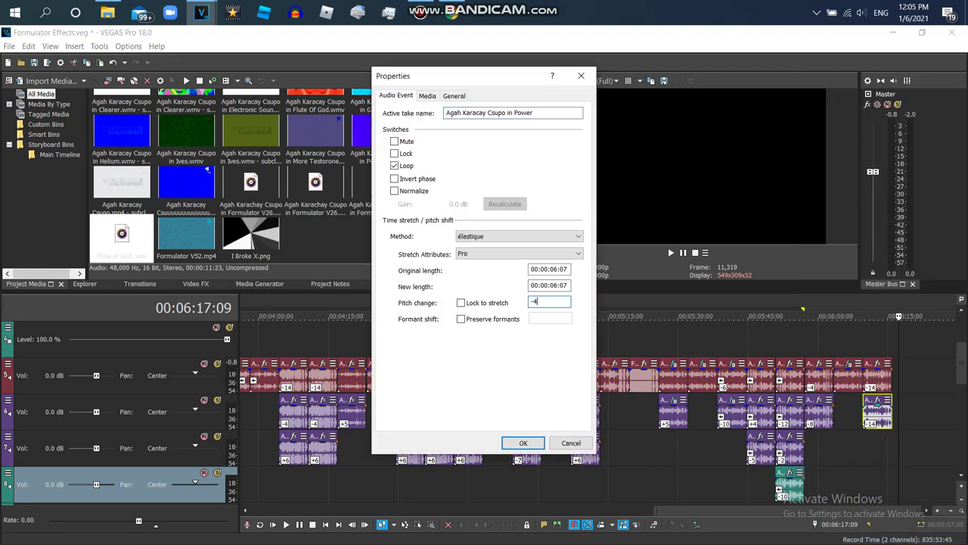
key("Return")
- Copy the track 6 Power audio onto track 7, starting at 00:06:09:21
right_click(838, 431)
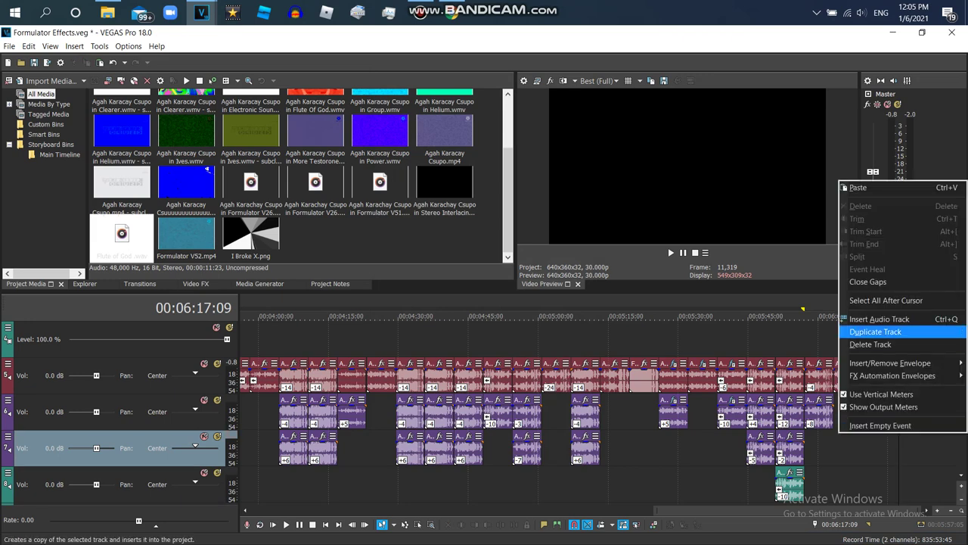
left_click(799, 339)
left_click(799, 415)
right_click(877, 412)
left_click(870, 219)
left_click(863, 412)
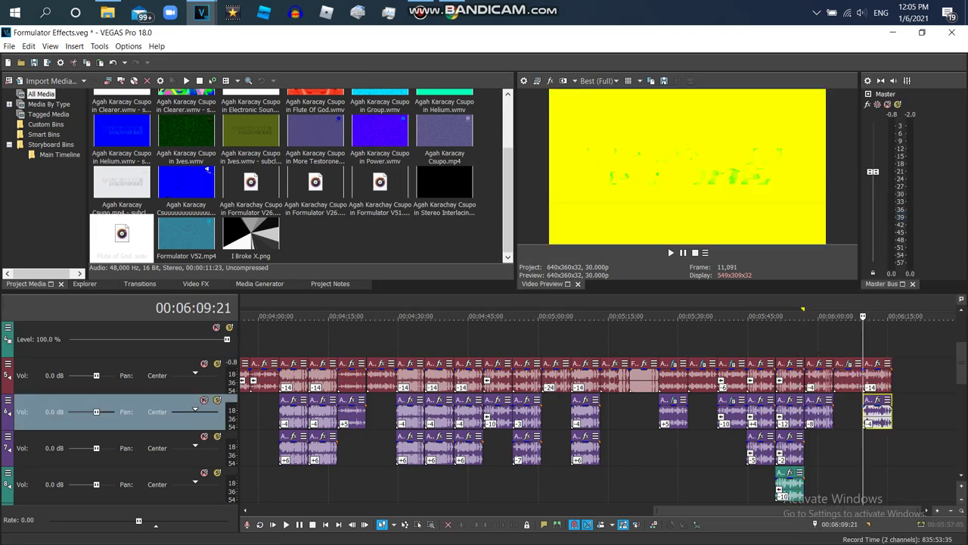
left_click(877, 447)
right_click(878, 448)
left_click(870, 201)
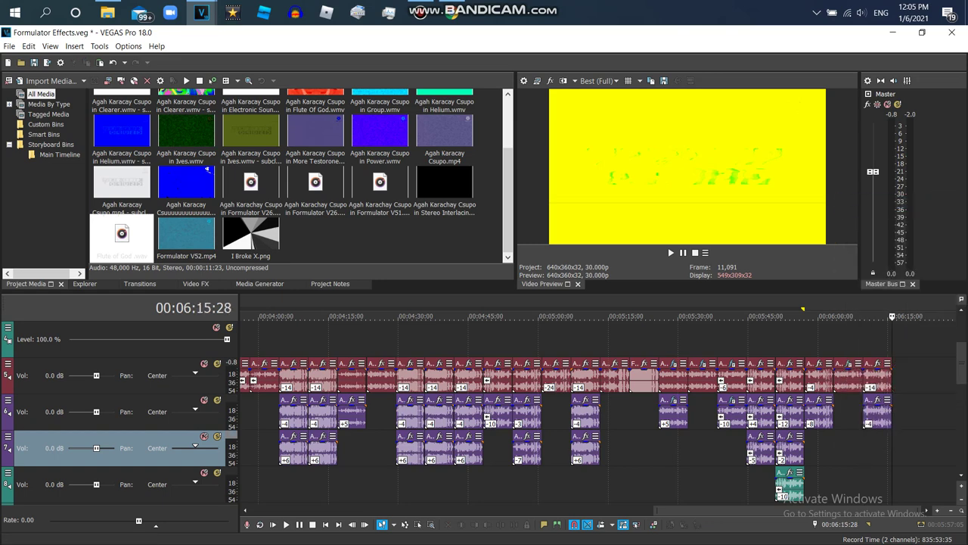
- Set the pitch change of the Power audio copy on track 7 to +6
right_click(877, 448)
left_click(828, 519)
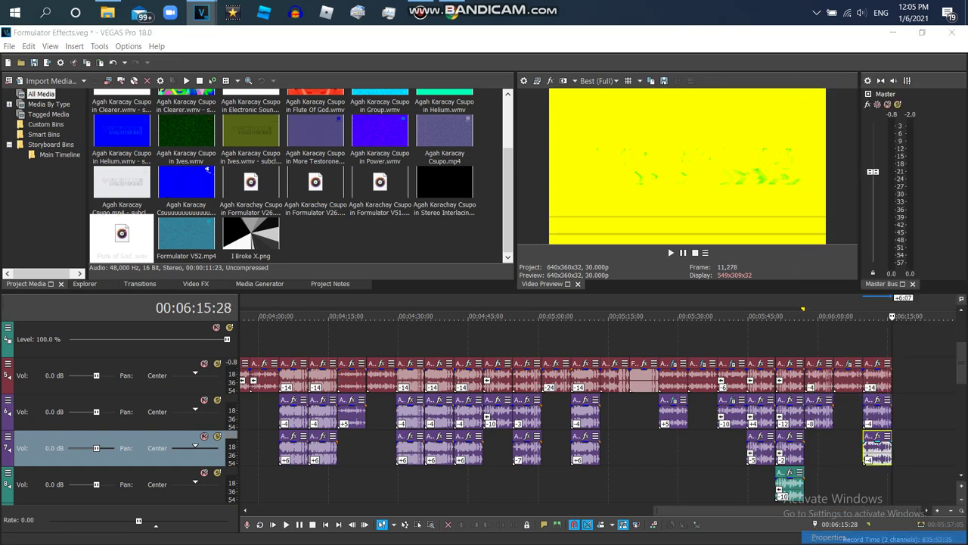
left_click(559, 301)
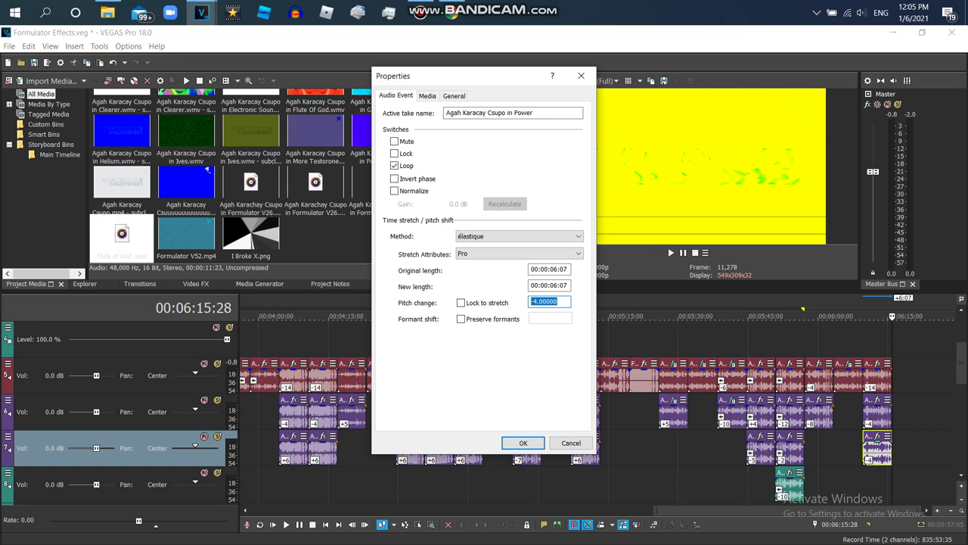
left_click(523, 442)
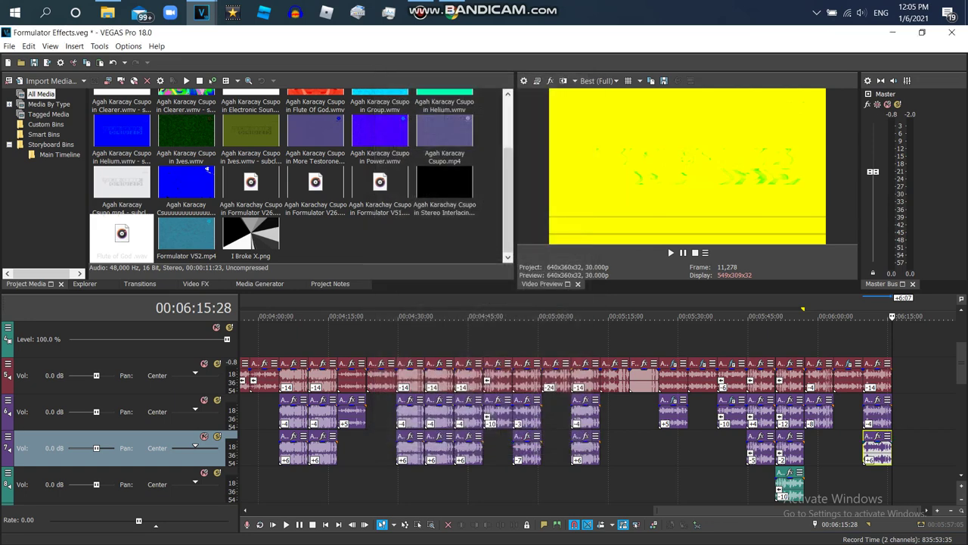
- Save the project and play back the Power clip with its stacked audio from 00:06:09:21
mouse_move(454, 9)
left_click(201, 12)
key("space")
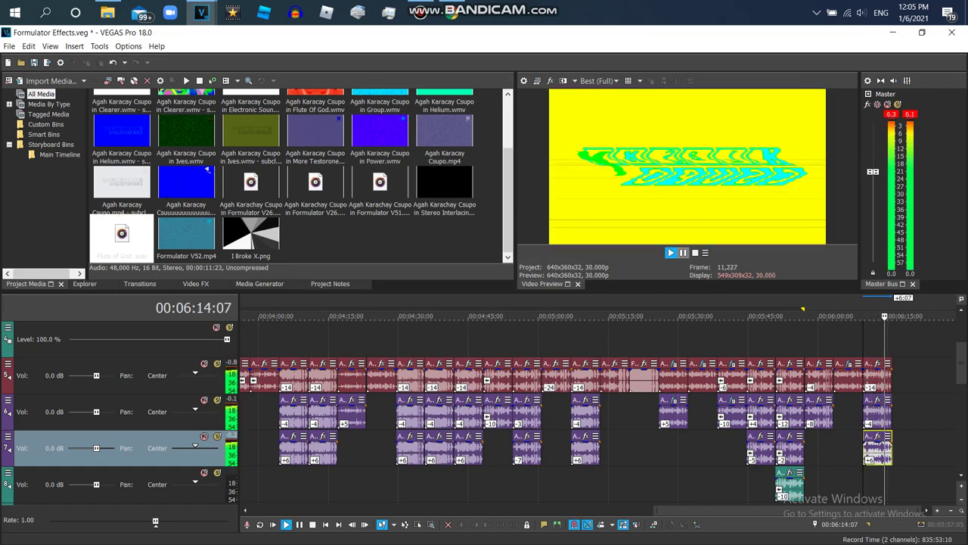
key("space")
key("Down")
key("Escape")
key("alt+Tab")
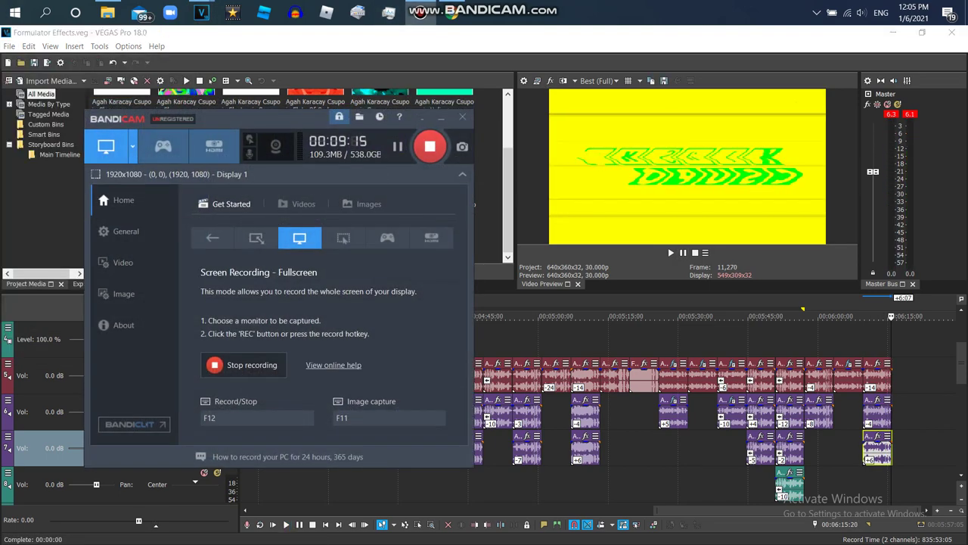